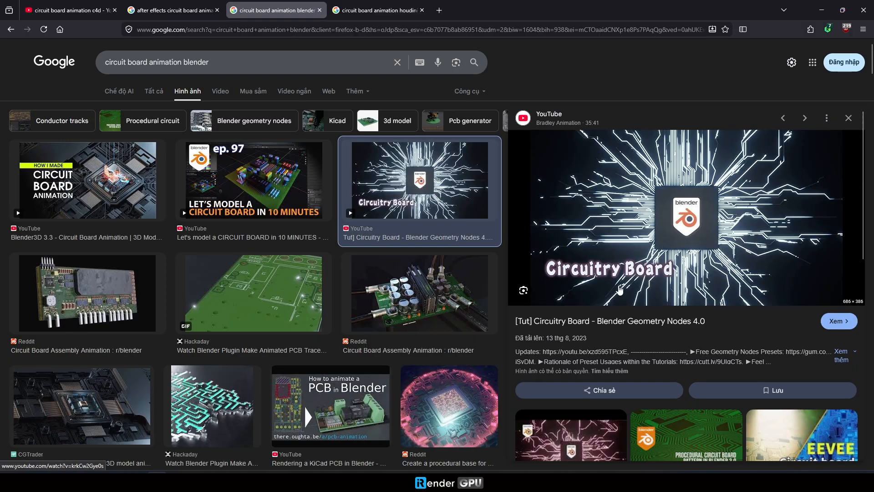
- Browse the Blender circuit board image results, previewing the procedural circuitry and circuit board modeling videos
{"action": "left_click", "coordinate": [575, 442]}
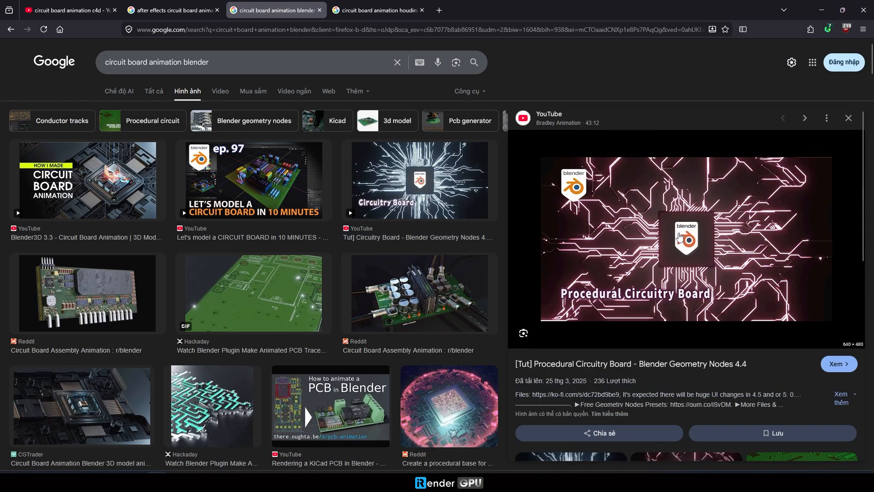
{"action": "left_click", "coordinate": [144, 191]}
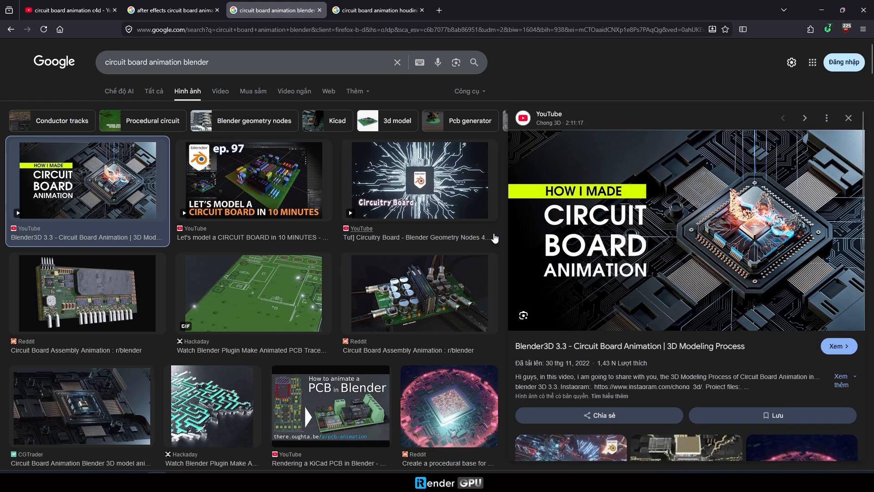
{"action": "scroll", "coordinate": [656, 286], "scroll_direction": "down", "scroll_amount": 5}
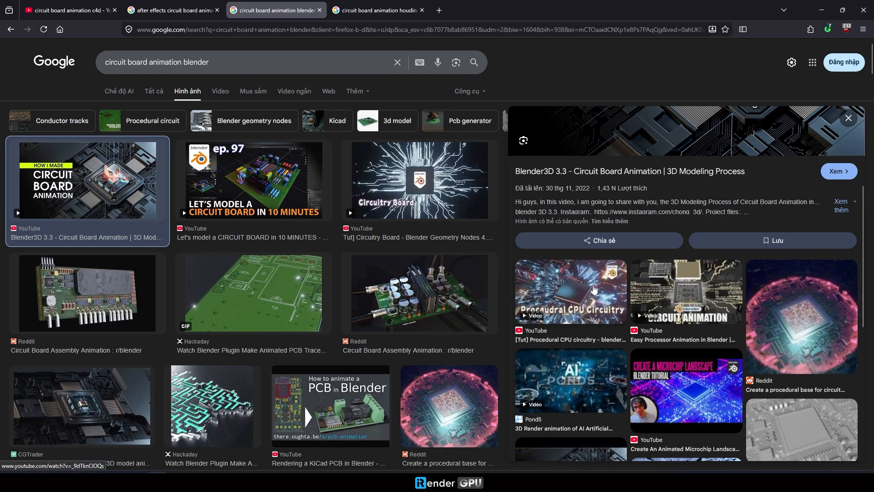
{"action": "scroll", "coordinate": [627, 276], "scroll_direction": "up", "scroll_amount": 4}
- Browse the Houdini circuit board image results, previewing the alien circuitry panelling and electronic circuit light flow references
{"action": "left_click", "coordinate": [378, 10]}
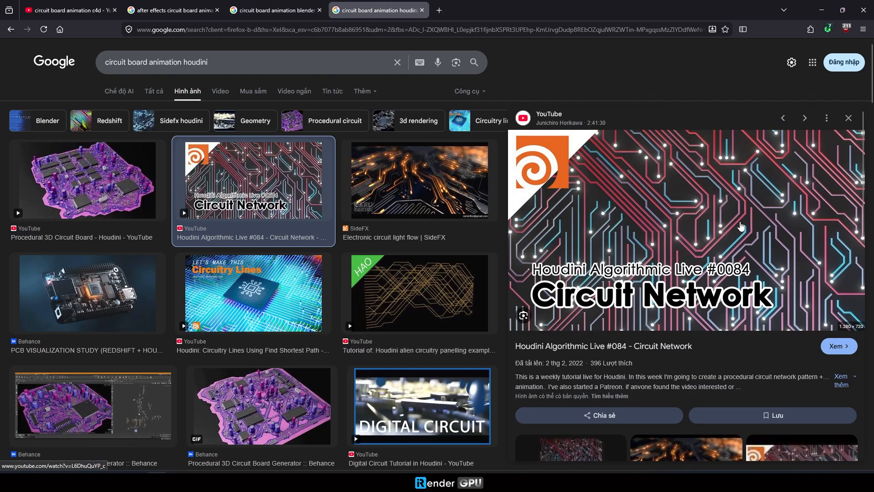
{"action": "left_click", "coordinate": [448, 282]}
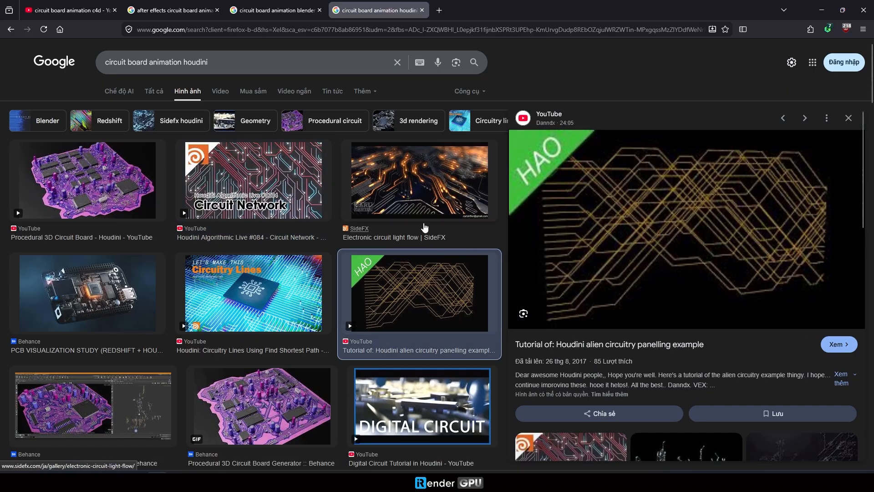
{"action": "left_click", "coordinate": [419, 179]}
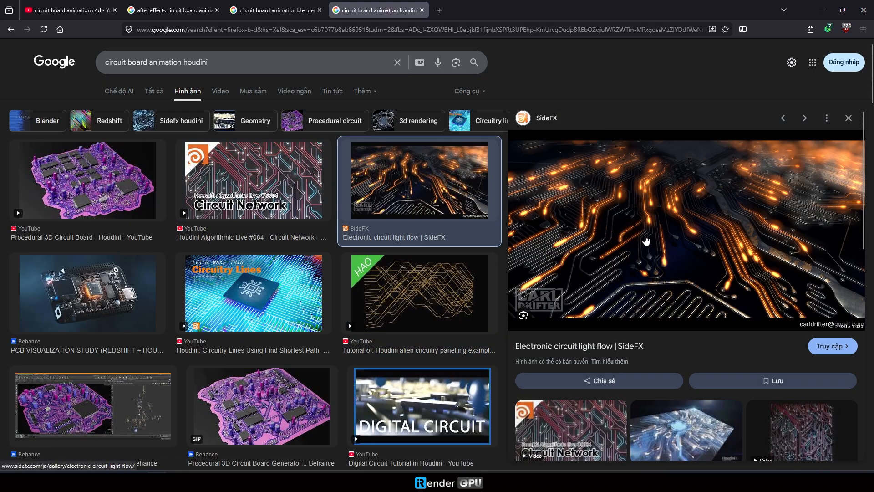
{"action": "scroll", "coordinate": [640, 241], "scroll_direction": "down", "scroll_amount": 4}
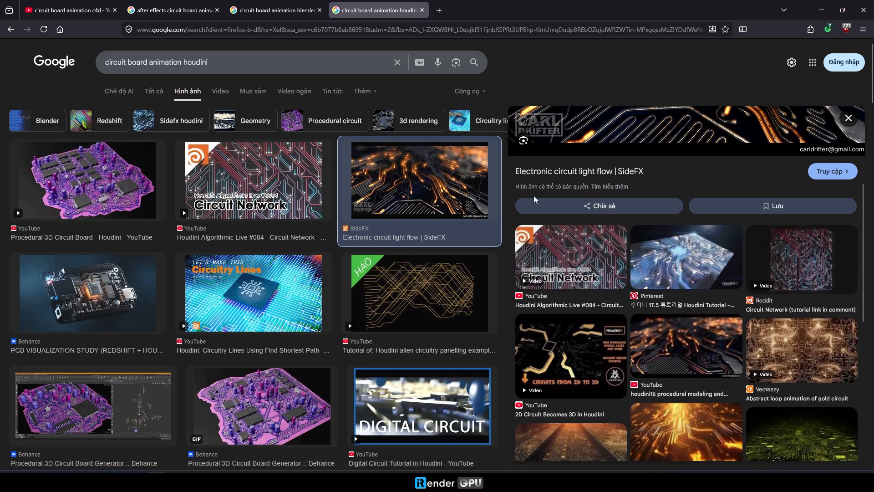
{"action": "scroll", "coordinate": [273, 296], "scroll_direction": "down", "scroll_amount": 4}
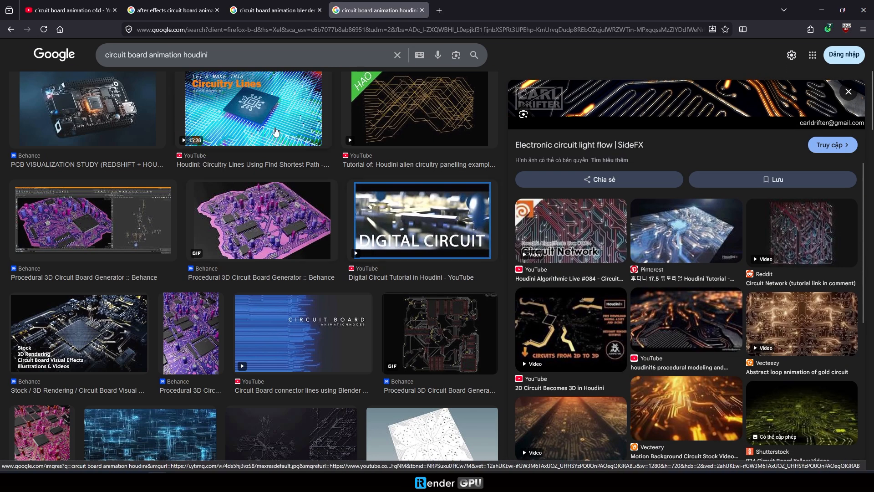
{"action": "left_click", "coordinate": [319, 159]}
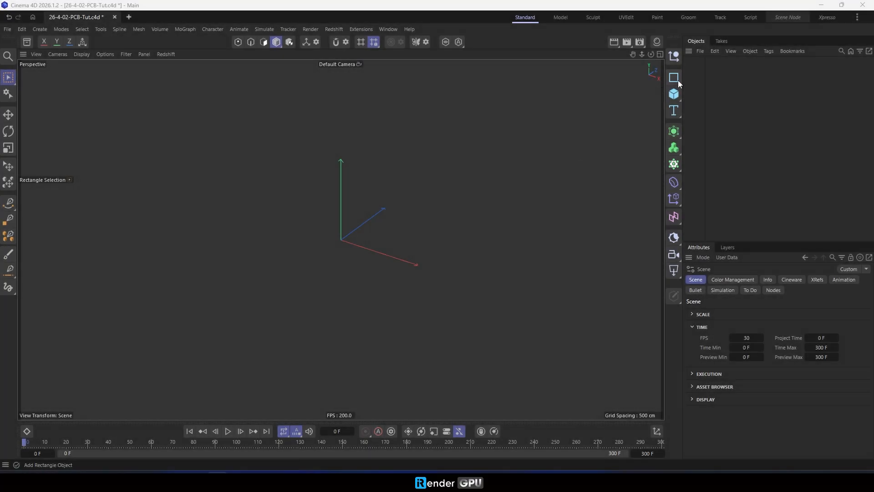
- In Cinema 4D, create a 100 by 100 cm rectangle spline lying on the XZ plane
{"action": "left_click", "coordinate": [677, 80]}
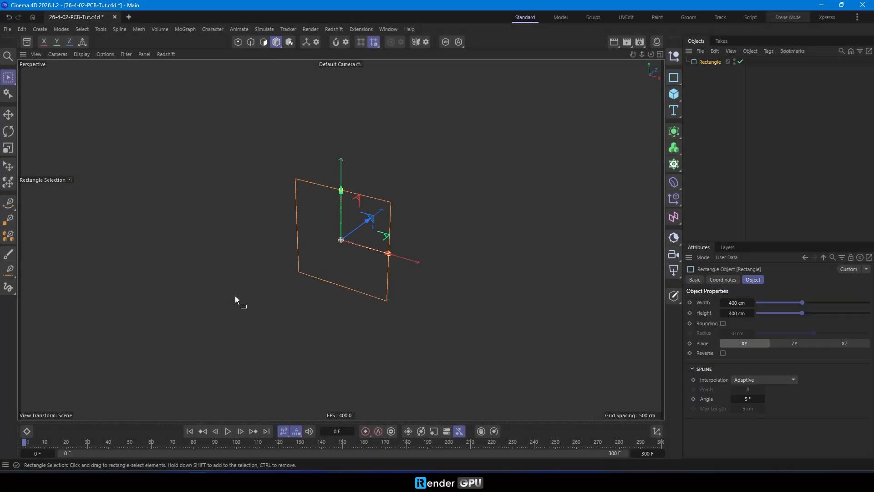
{"action": "left_click_drag", "start_coordinate": [268, 265], "coordinate": [272, 263], "text": "alt"}
{"action": "left_click", "coordinate": [847, 346]}
{"action": "left_click_drag", "start_coordinate": [404, 217], "coordinate": [367, 266], "text": "alt"}
{"action": "key", "text": "Tab"}
{"action": "type", "text": "10"}
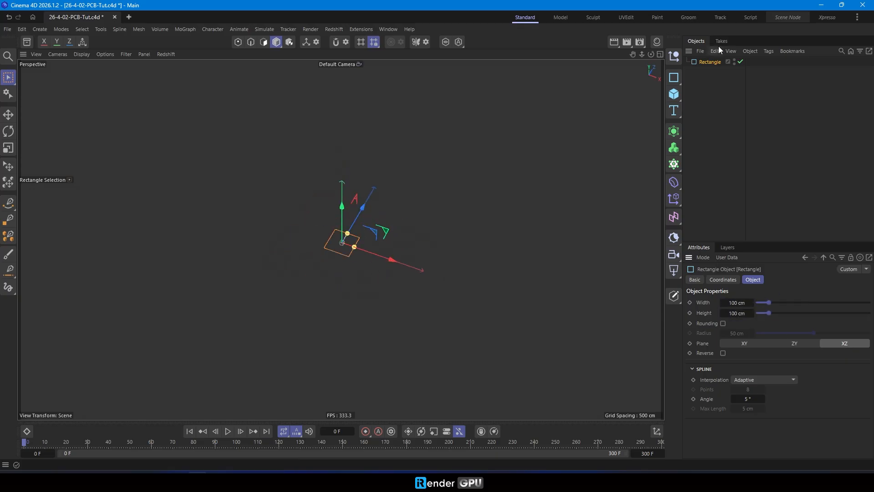
- Set the rectangle spline's interpolation to Natural with 9 points
{"action": "type", "text": "h"}
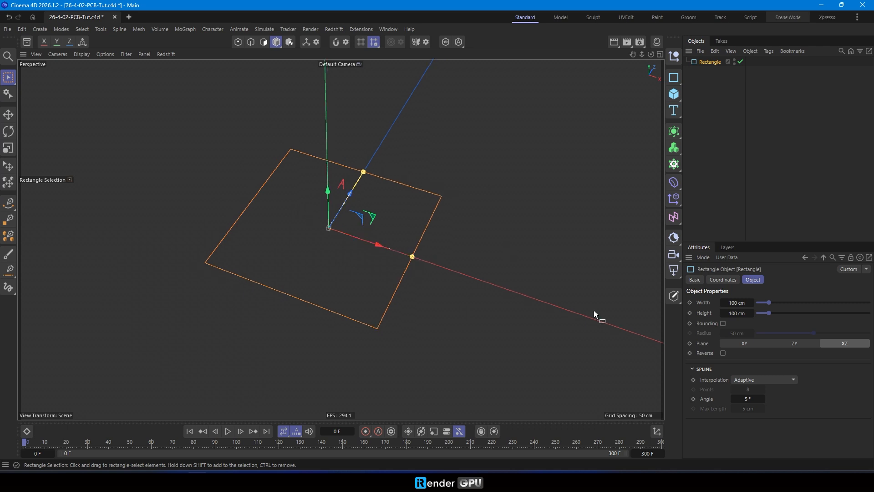
{"action": "left_click", "coordinate": [788, 380]}
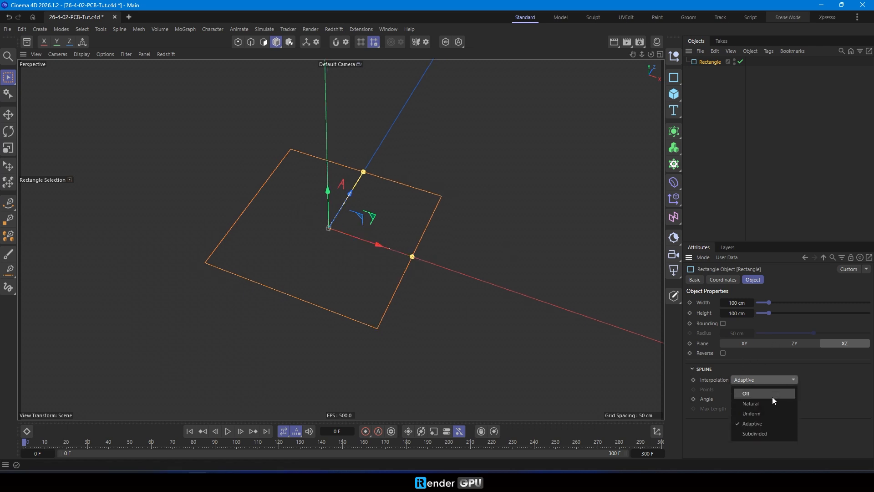
{"action": "left_click", "coordinate": [781, 406]}
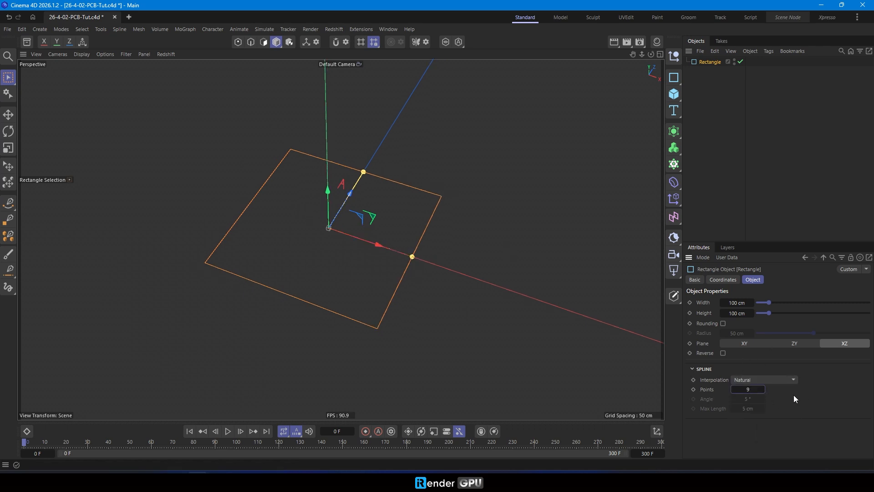
- Add an Extrude generator as parent of the rectangle, with a 4 cm offset in the Y direction
{"action": "left_click", "coordinate": [682, 131]}
{"action": "left_click", "coordinate": [709, 159], "text": "alt"}
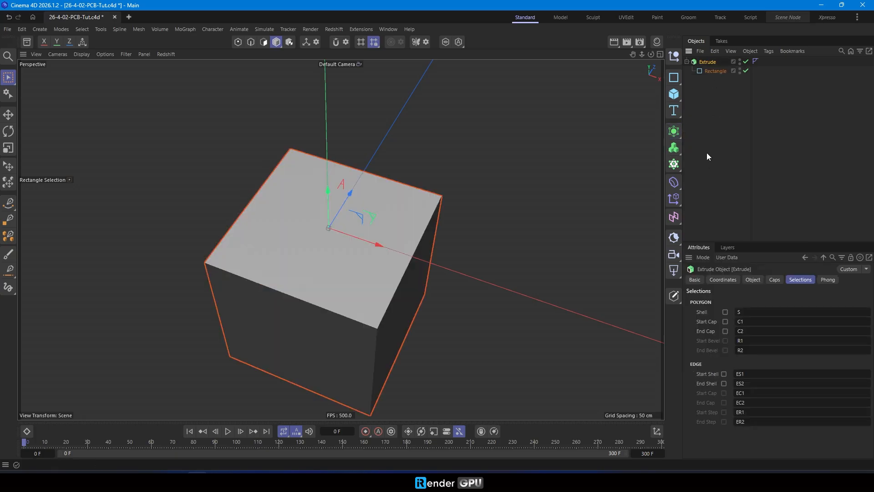
{"action": "left_click", "coordinate": [754, 280]}
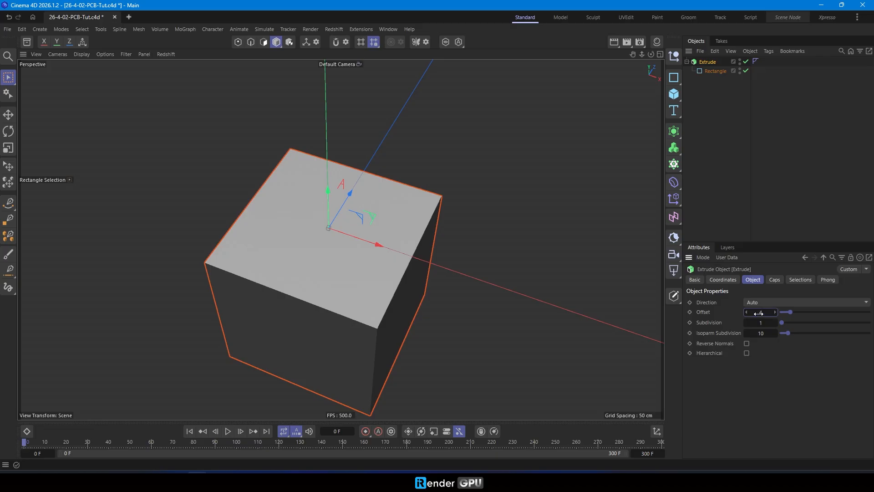
{"action": "left_click_drag", "start_coordinate": [759, 312], "coordinate": [760, 314]}
{"action": "left_click", "coordinate": [766, 299]}
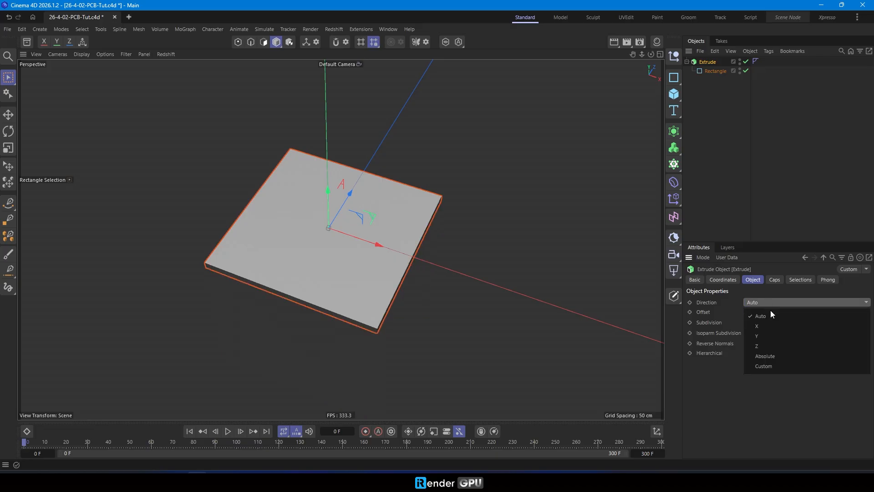
{"action": "left_click", "coordinate": [772, 337]}
{"action": "left_click_drag", "start_coordinate": [403, 234], "coordinate": [325, 211], "text": "alt"}
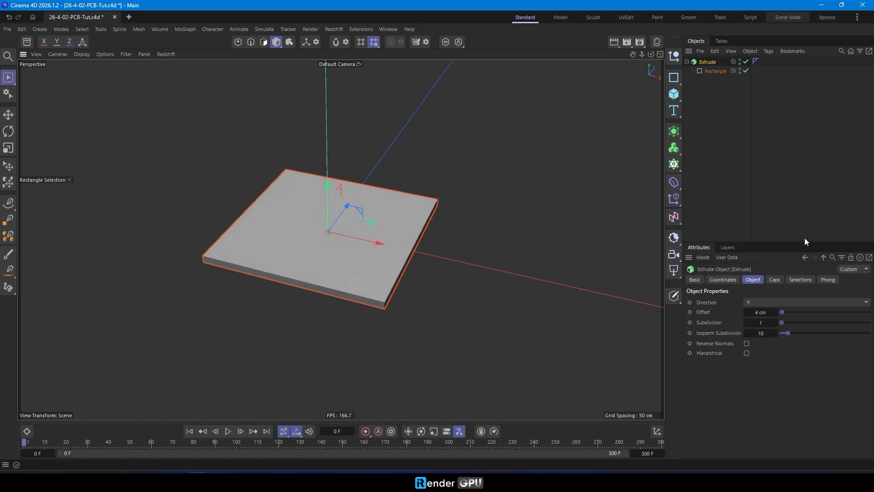
- Enable the extrude's shell polygon selection with the name Spawn, and rename the extrude object Base mesh
{"action": "left_click", "coordinate": [800, 279]}
{"action": "left_click", "coordinate": [725, 312]}
{"action": "left_click", "coordinate": [747, 311]}
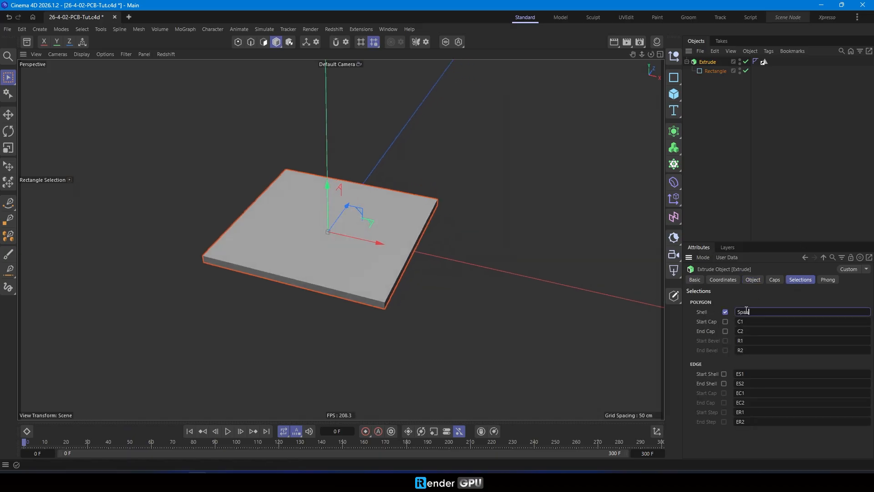
{"action": "key", "text": "Return"}
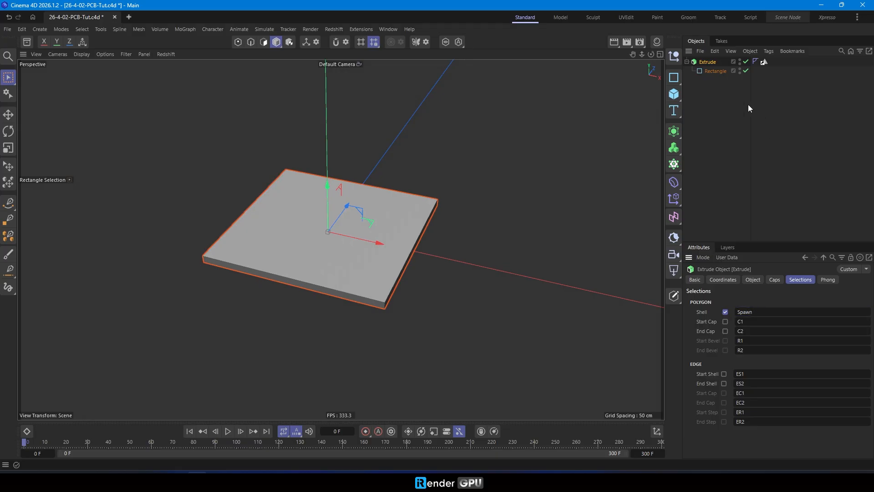
{"action": "double_click", "coordinate": [705, 61]}
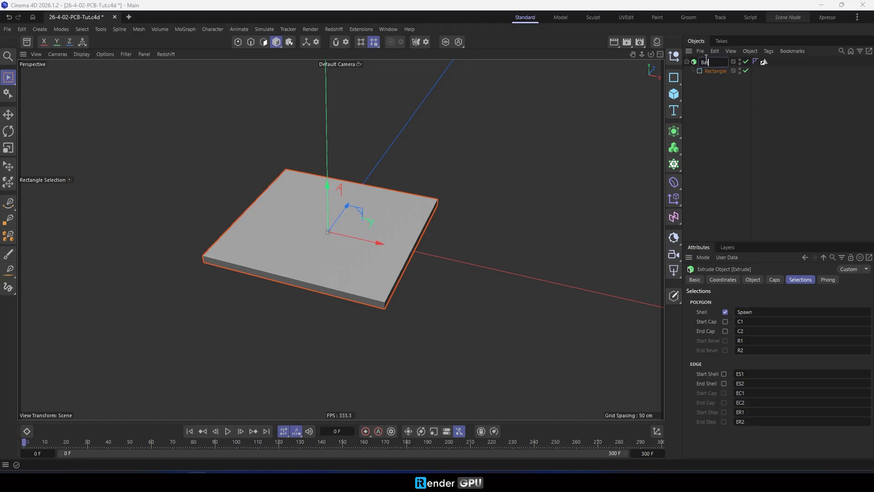
{"action": "key", "text": "Return"}
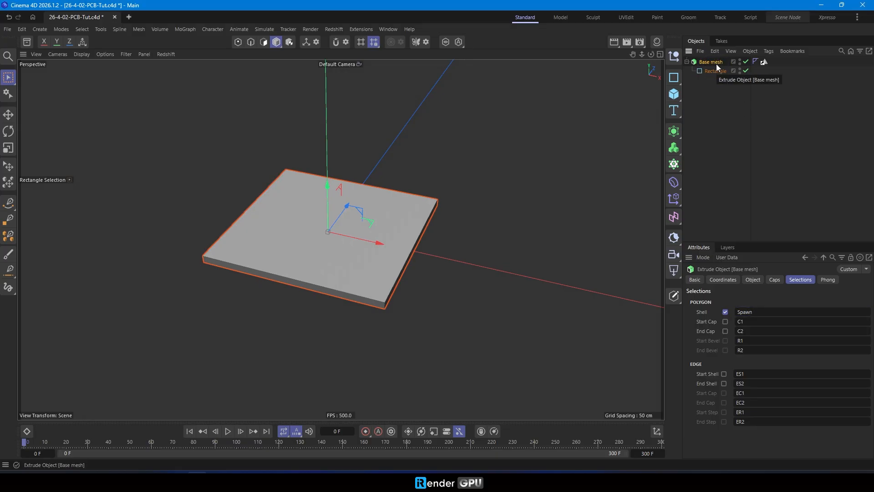
- Give the Base mesh a custom display color of black by setting the color's V value to 0
{"action": "left_click", "coordinate": [694, 280]}
{"action": "left_click", "coordinate": [758, 367]}
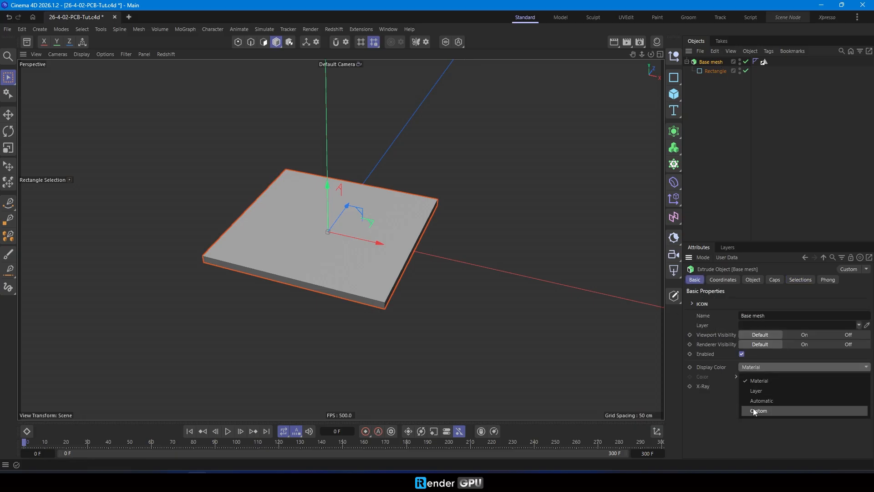
{"action": "left_click", "coordinate": [753, 408]}
{"action": "left_click", "coordinate": [754, 377]}
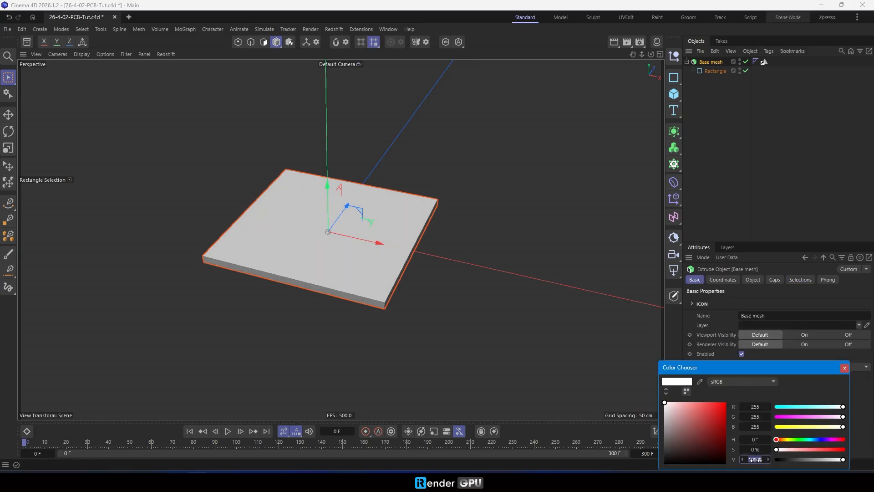
{"action": "type", "text": "0"}
{"action": "key", "text": "Return"}
{"action": "left_click", "coordinate": [844, 368]}
{"action": "left_click", "coordinate": [737, 228]}
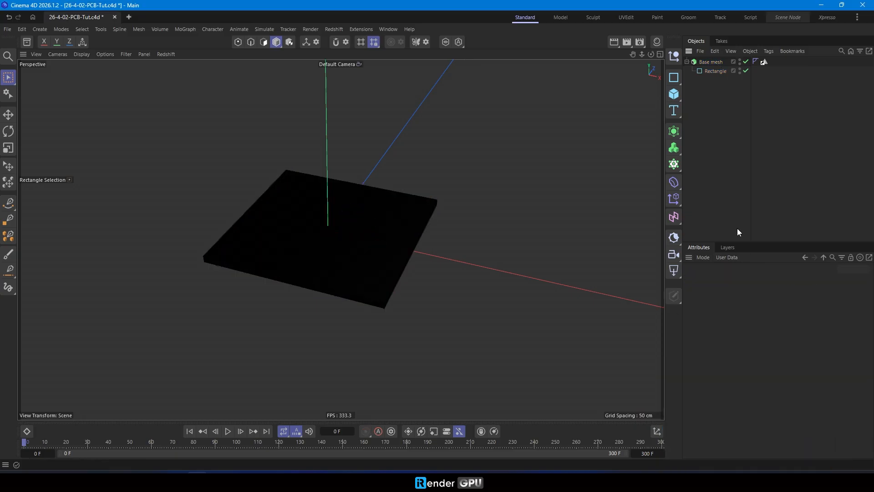
- Switch the viewport to Gouraud shading and collapse the Base mesh hierarchy
{"action": "left_click_drag", "start_coordinate": [338, 253], "coordinate": [339, 306], "text": "alt"}
{"action": "scroll", "coordinate": [375, 261], "scroll_direction": "down", "scroll_amount": 3}
{"action": "key", "text": "n"}
{"action": "key", "text": "a"}
{"action": "left_click", "coordinate": [687, 61]}
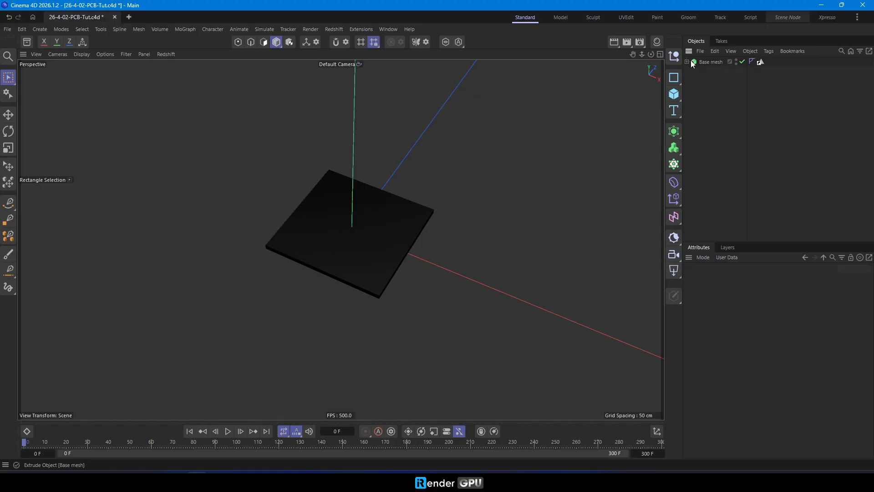
- Add a null named Spawn and nest the Base mesh under it
{"action": "left_click", "coordinate": [705, 62]}
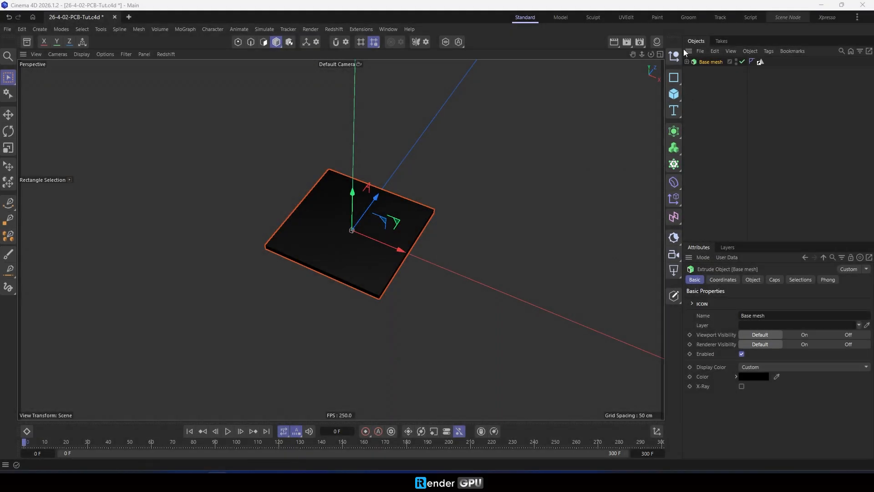
{"action": "left_click", "coordinate": [675, 59]}
{"action": "double_click", "coordinate": [706, 62]}
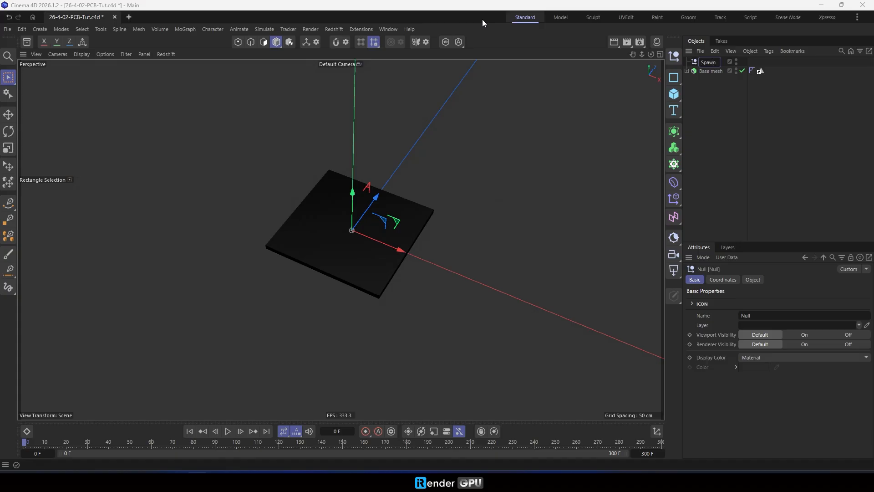
{"action": "type", "text": "Spawn"}
{"action": "key", "text": "Return"}
{"action": "left_click", "coordinate": [707, 72]}
- Add a second null named Particles and place it below the Spawn group in the object hierarchy
{"action": "left_click", "coordinate": [675, 56]}
{"action": "double_click", "coordinate": [707, 64]}
{"action": "type", "text": "Particles"}
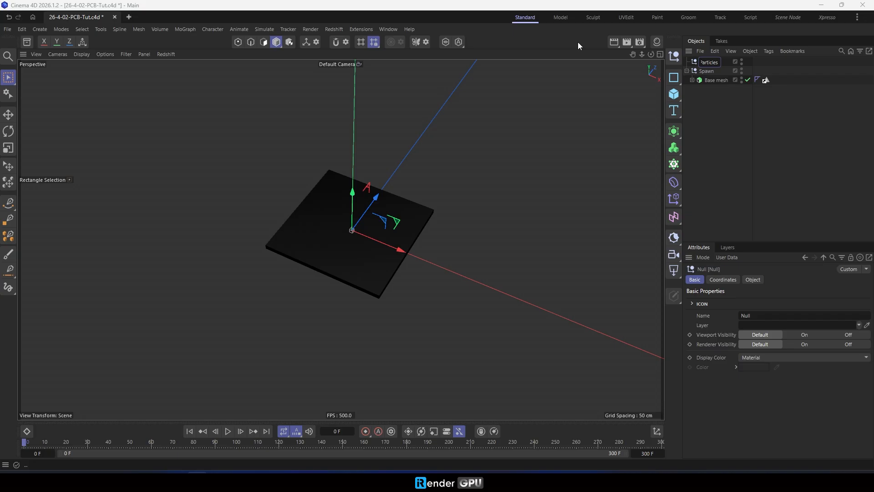
{"action": "key", "text": "Return"}
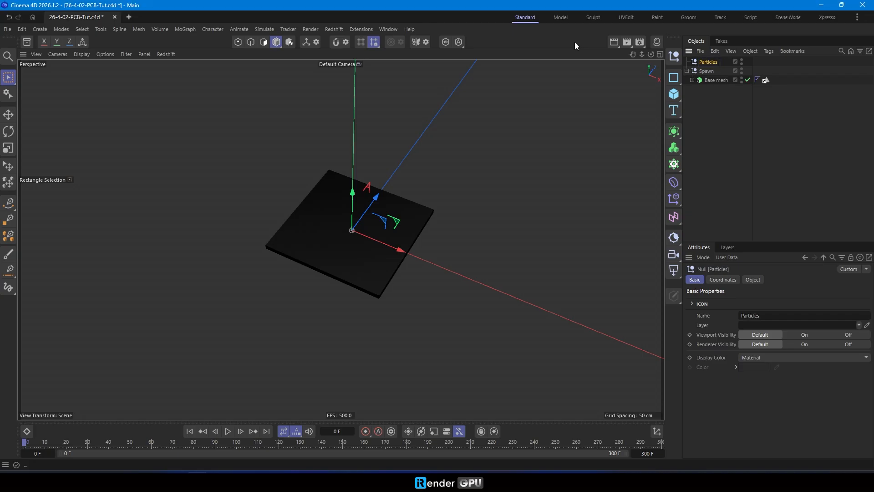
{"action": "left_click_drag", "start_coordinate": [709, 60], "coordinate": [712, 83]}
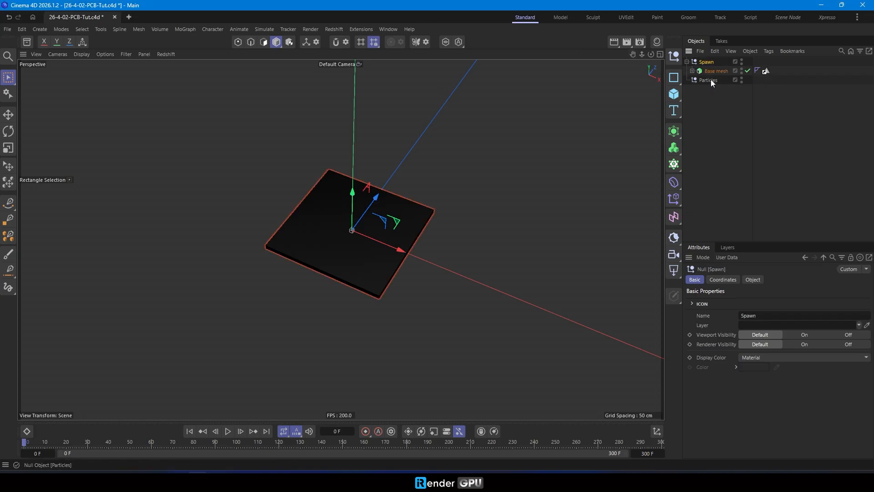
- Create a particle Mesh Emitter that uses the Base mesh as its source geometry
{"action": "left_click", "coordinate": [713, 71]}
{"action": "left_click", "coordinate": [263, 29]}
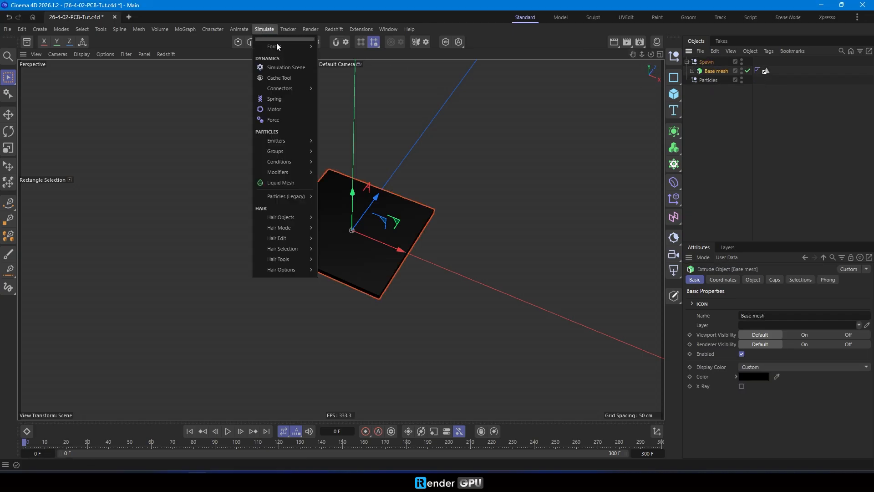
{"action": "mouse_move", "coordinate": [287, 140]}
{"action": "left_click", "coordinate": [348, 155]}
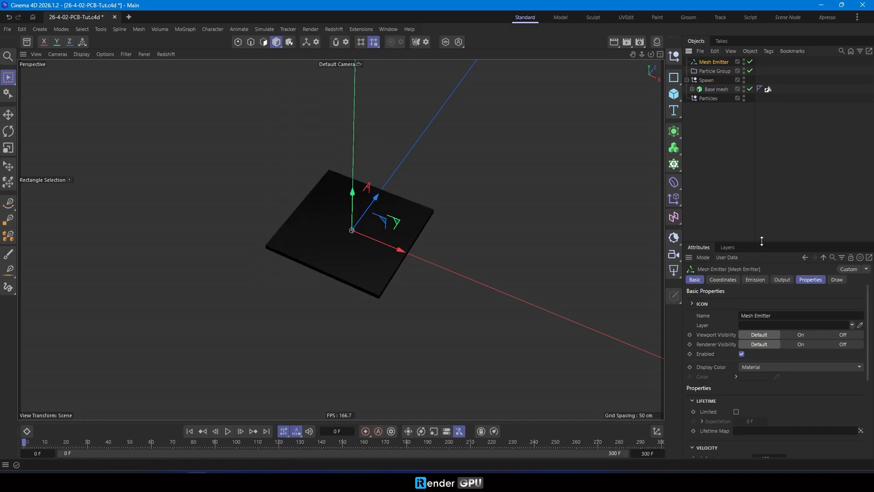
- Nest the Mesh Emitter and the Particle Group under the Particles null
{"action": "left_click_drag", "start_coordinate": [761, 242], "coordinate": [766, 156]}
{"action": "left_click", "coordinate": [718, 70], "text": "shift"}
{"action": "left_click", "coordinate": [717, 62]}
{"action": "left_click", "coordinate": [718, 68], "text": "shift"}
{"action": "left_click_drag", "start_coordinate": [713, 102], "coordinate": [714, 103]}
- Restrict the Mesh Emitter's surface emission to the Spawn selection and set it to a single shot of 120 particles
{"action": "left_click", "coordinate": [720, 89]}
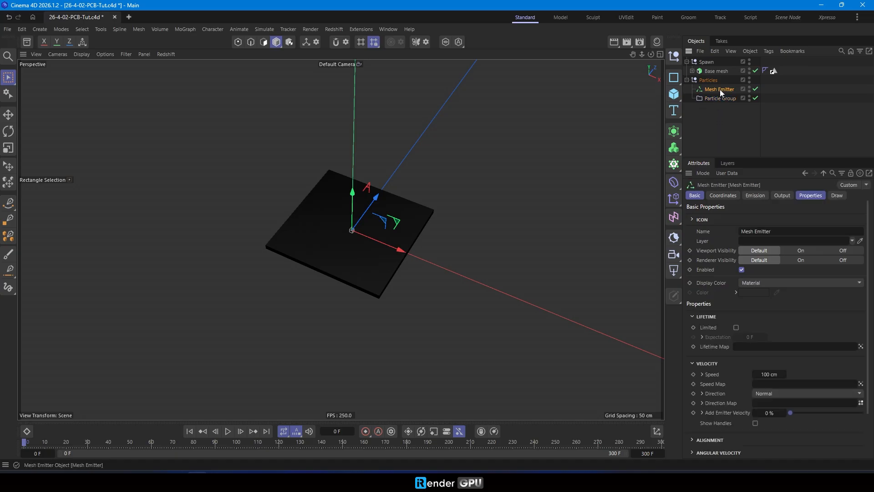
{"action": "left_click", "coordinate": [758, 195]}
{"action": "left_click_drag", "start_coordinate": [770, 158], "coordinate": [777, 130]}
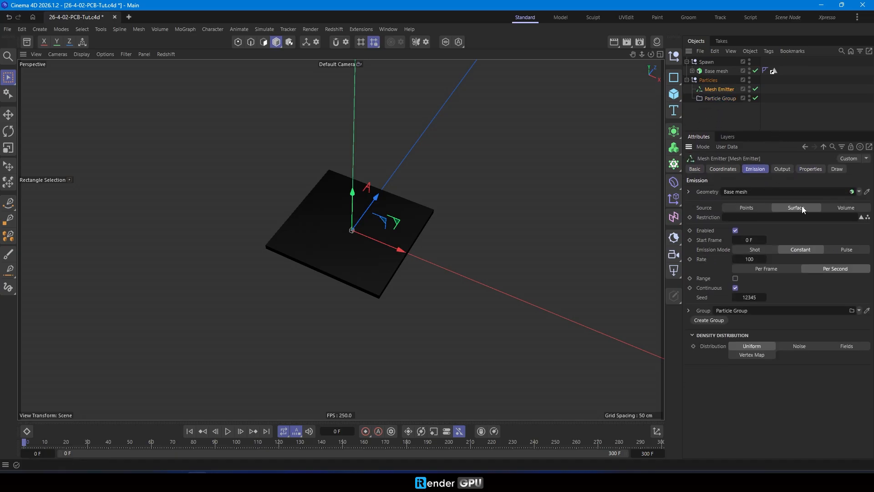
{"action": "left_click", "coordinate": [744, 218]}
{"action": "left_click_drag", "start_coordinate": [777, 73], "coordinate": [773, 215]}
{"action": "left_click", "coordinate": [755, 250]}
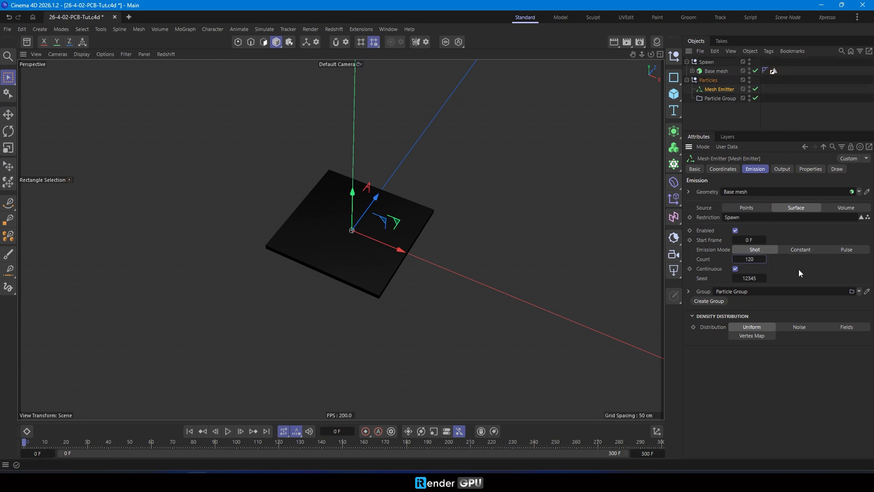
- Set the Mesh Emitter's particle speed to 50 cm
{"action": "left_click", "coordinate": [811, 169]}
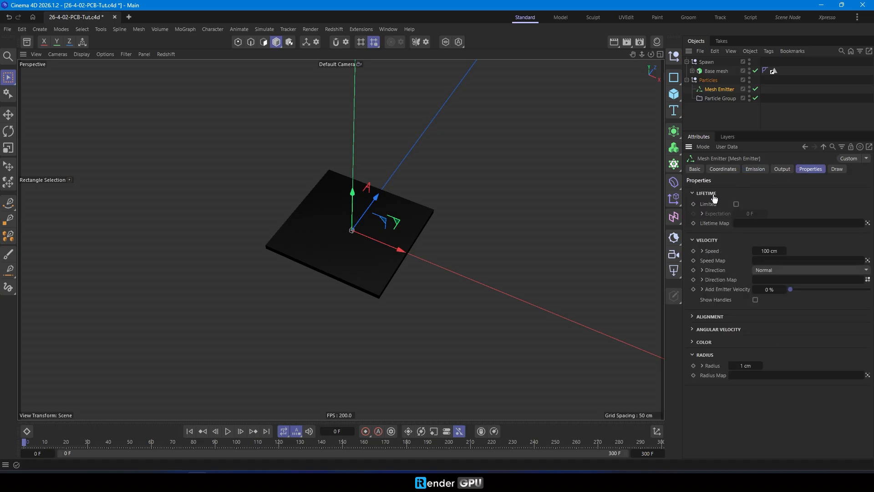
{"action": "left_click", "coordinate": [725, 254]}
{"action": "type", "text": "50"}
{"action": "key", "text": "Return"}
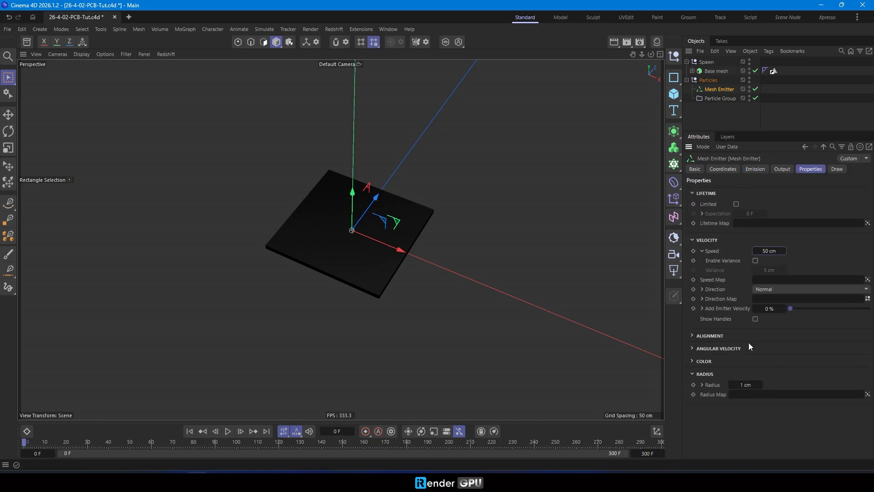
- Play the simulation to check how particles leave the base mesh, and return to the first frame
{"action": "left_click", "coordinate": [756, 169]}
{"action": "mouse_move", "coordinate": [280, 325]}
{"action": "left_mouse_down", "text": "alt"}
{"action": "mouse_move", "coordinate": [324, 244]}
{"action": "mouse_move", "coordinate": [283, 256]}
{"action": "mouse_move", "coordinate": [264, 324]}
{"action": "left_mouse_up", "text": "alt"}
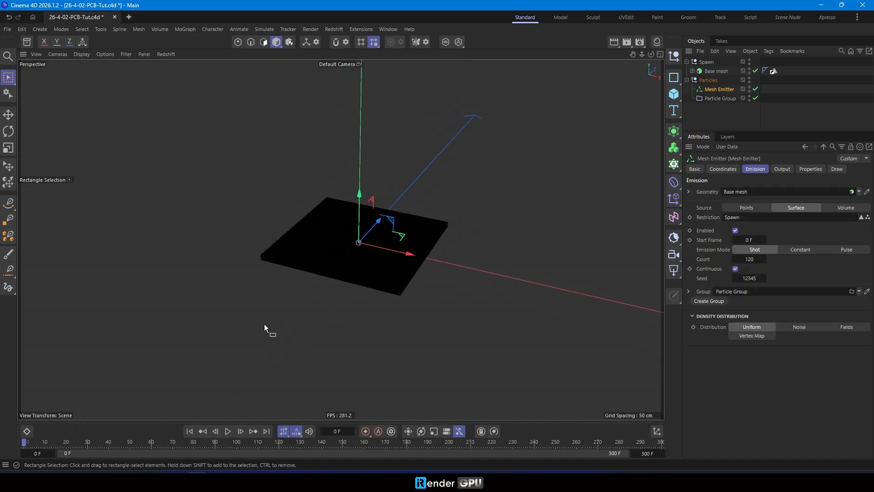
{"action": "left_click", "coordinate": [229, 432]}
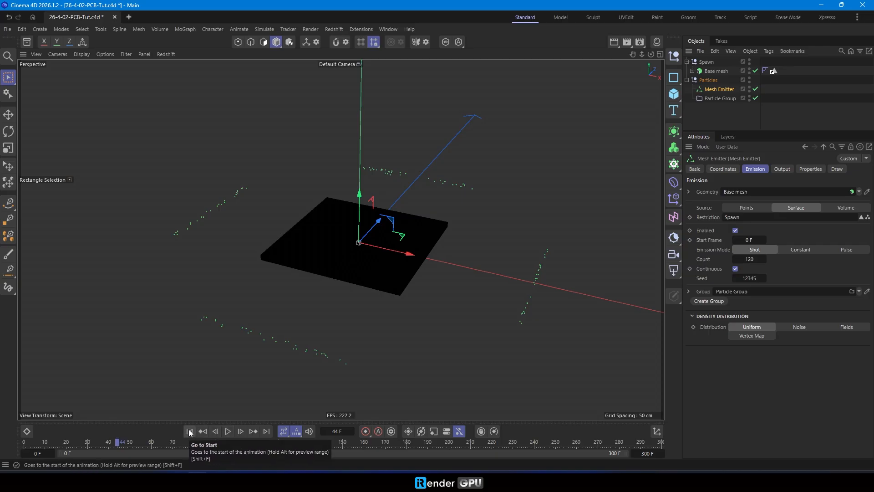
{"action": "left_click", "coordinate": [190, 431]}
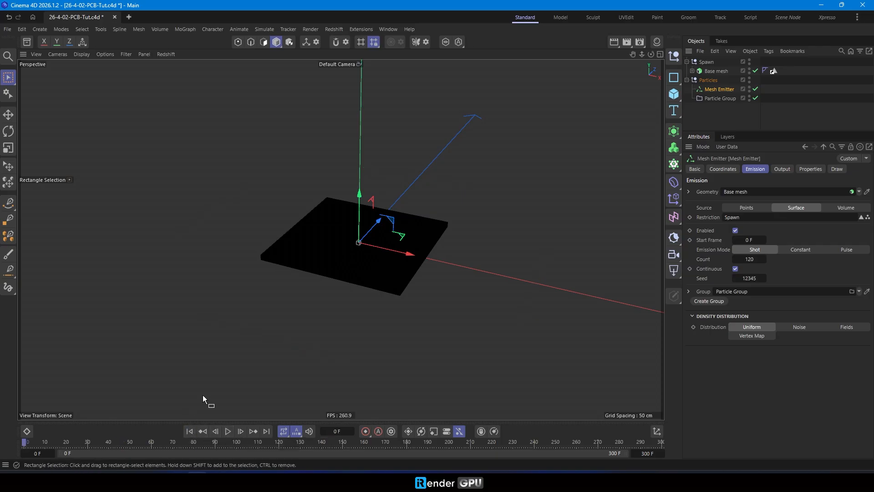
- Create a Tracer linked to the Particle Group and play the simulation to draw the particle paths
{"action": "left_click", "coordinate": [720, 98]}
{"action": "left_click", "coordinate": [673, 166]}
{"action": "left_click", "coordinate": [726, 244]}
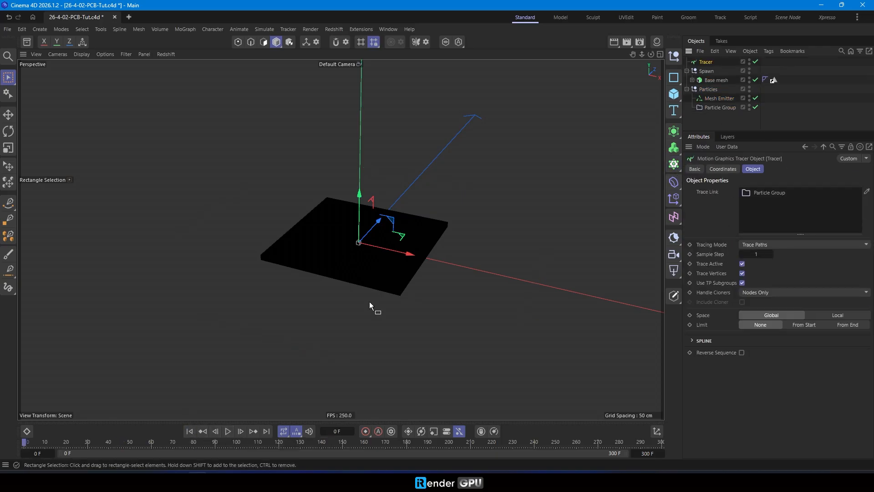
{"action": "left_click", "coordinate": [228, 431]}
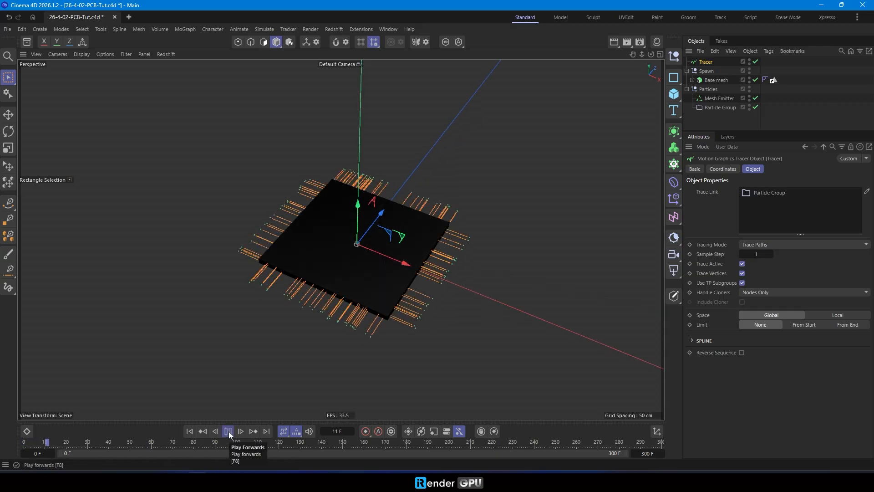
- Draw the Particle Group's dots with Draw Radius enabled and a size of 3
{"action": "left_click", "coordinate": [719, 108]}
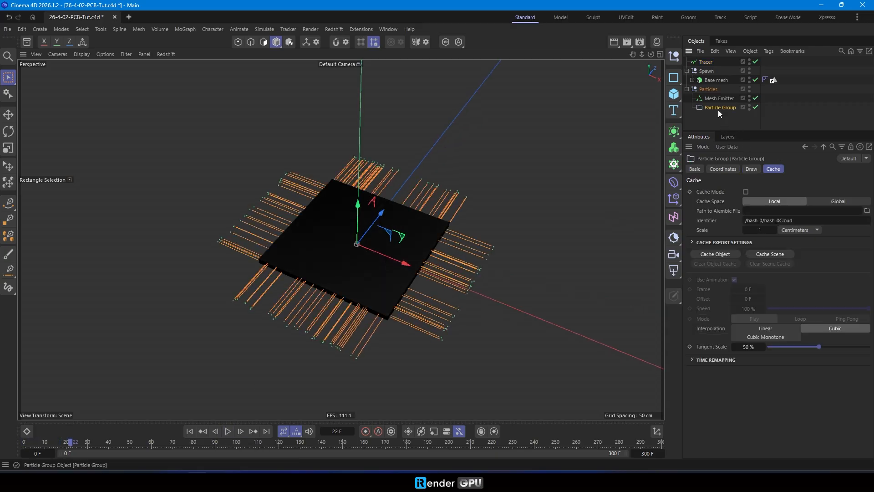
{"action": "left_click", "coordinate": [751, 169]}
{"action": "left_click", "coordinate": [758, 210]}
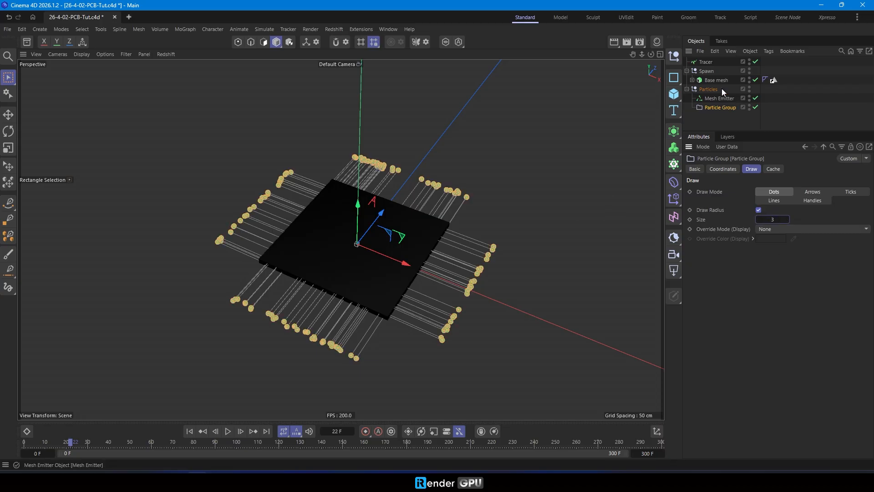
{"action": "left_click", "coordinate": [706, 62]}
{"action": "scroll", "coordinate": [367, 321], "scroll_direction": "up", "scroll_amount": 2}
{"action": "left_click_drag", "start_coordinate": [367, 321], "coordinate": [355, 256], "text": "alt"}
{"action": "scroll", "coordinate": [375, 264], "scroll_direction": "down", "scroll_amount": 5}
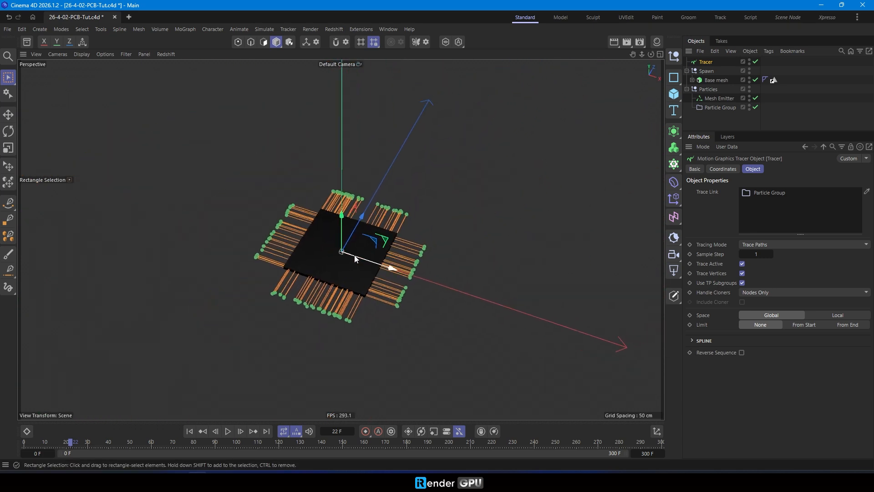
- Add a Math modifier under the Particle Group and target the Y channel of the particle position
{"action": "left_click", "coordinate": [719, 108]}
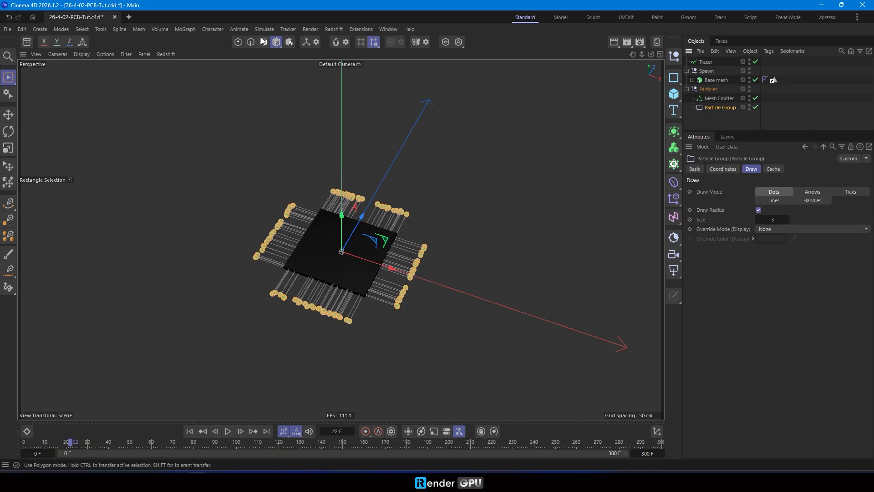
{"action": "left_click", "coordinate": [239, 29]}
{"action": "mouse_move", "coordinate": [265, 28]}
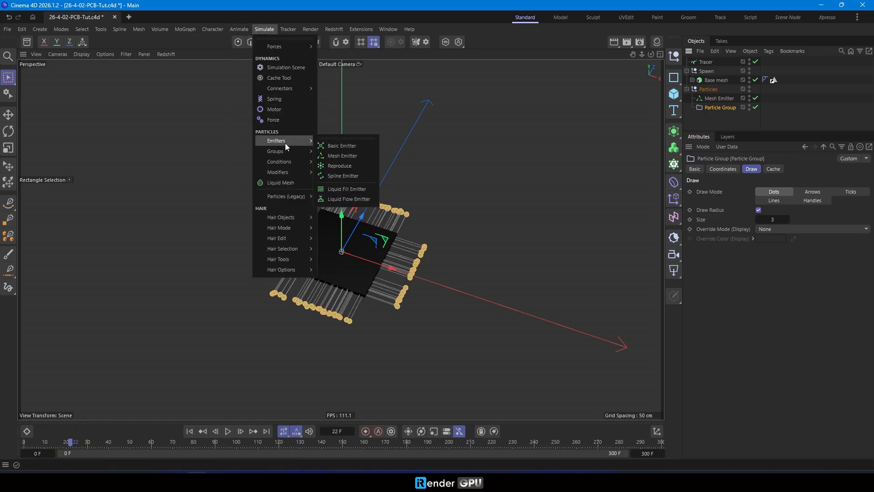
{"action": "mouse_move", "coordinate": [288, 164]}
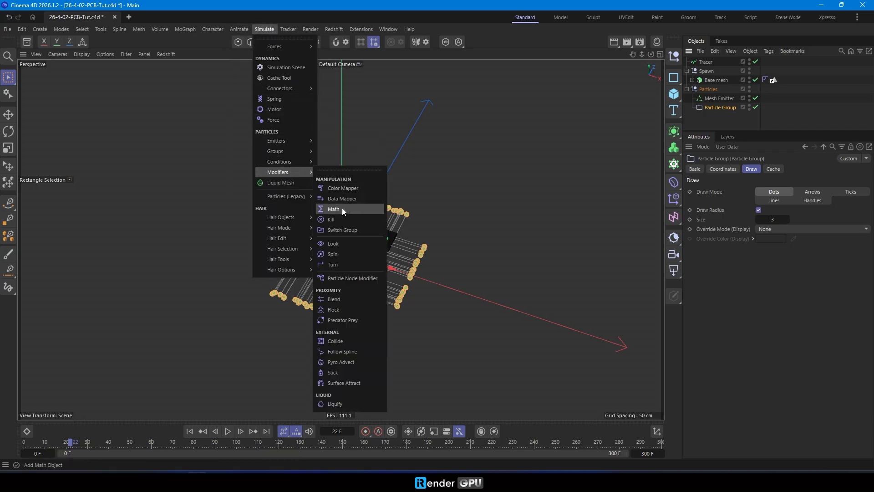
{"action": "left_click", "coordinate": [343, 208]}
{"action": "left_click_drag", "start_coordinate": [717, 106], "coordinate": [717, 118]}
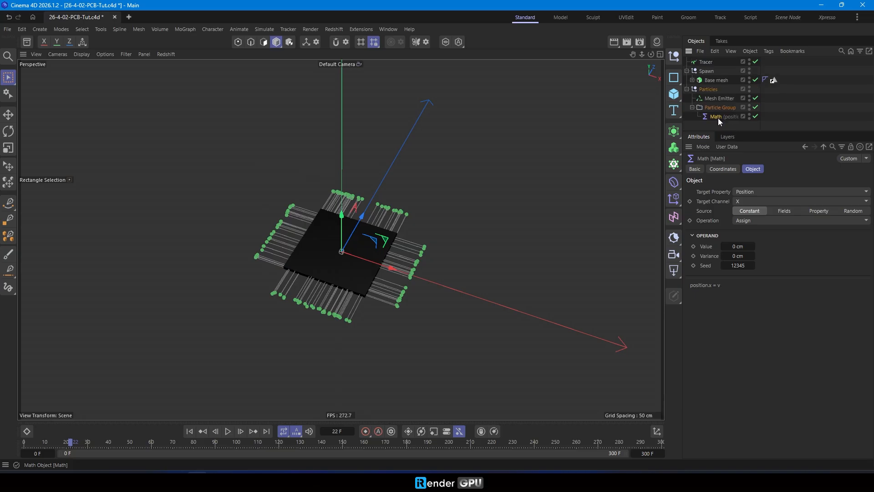
{"action": "left_click", "coordinate": [749, 200]}
{"action": "left_click", "coordinate": [752, 220]}
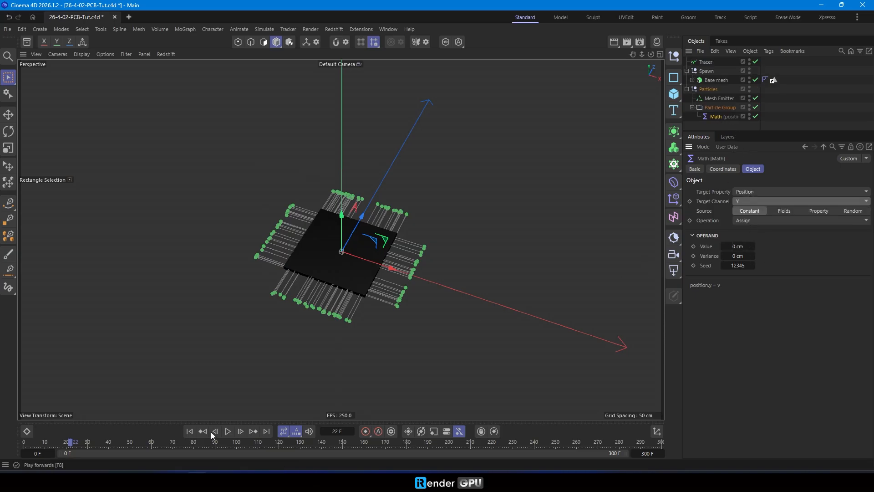
- Replay the simulation from the start and examine the height of the traced paths around the base mesh
{"action": "left_click", "coordinate": [190, 431]}
{"action": "left_click", "coordinate": [229, 431]}
{"action": "left_click", "coordinate": [229, 431]}
{"action": "left_click", "coordinate": [706, 62]}
{"action": "scroll", "coordinate": [358, 302], "scroll_direction": "up", "scroll_amount": 5}
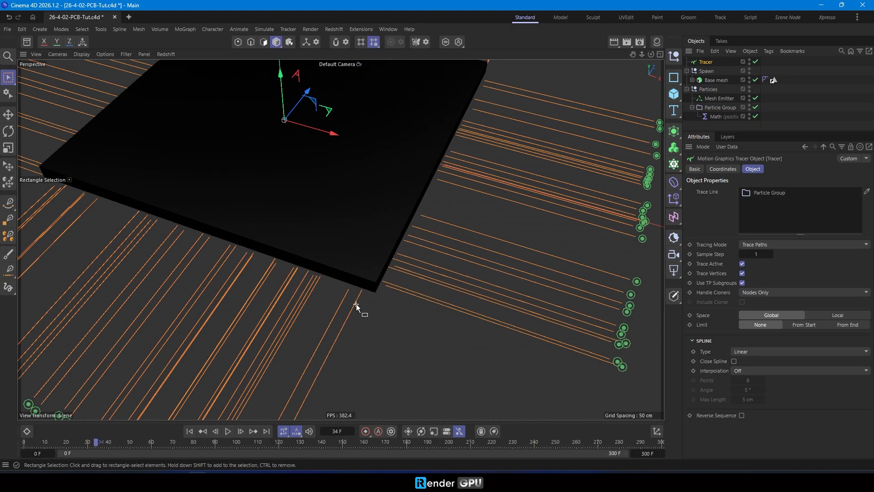
{"action": "left_click_drag", "start_coordinate": [357, 302], "coordinate": [414, 271], "text": "alt"}
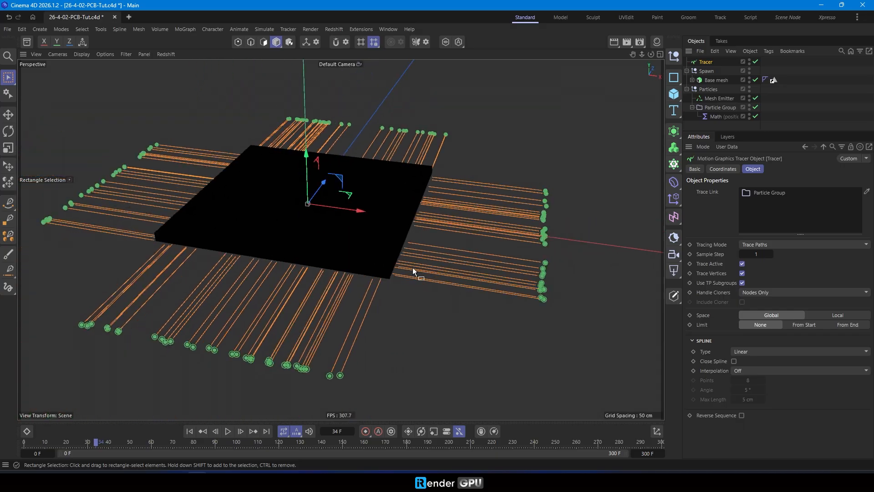
{"action": "scroll", "coordinate": [438, 275], "scroll_direction": "down", "scroll_amount": 1}
{"action": "left_click", "coordinate": [189, 431]}
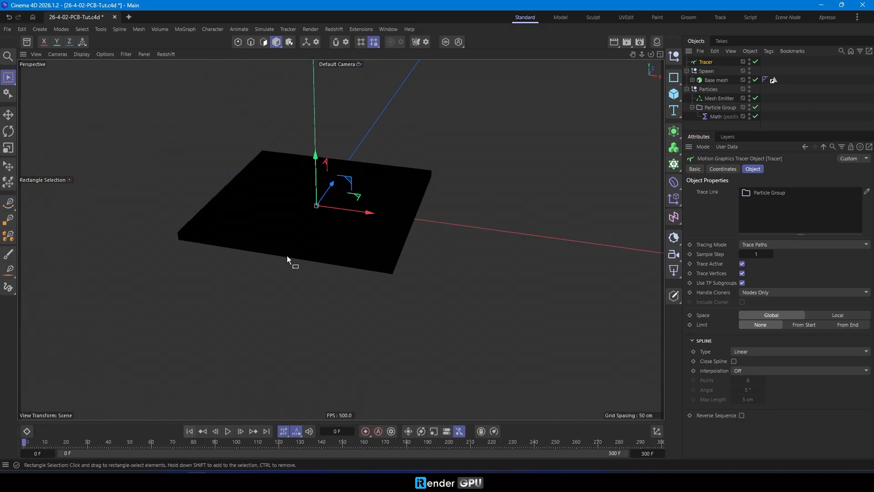
- Add a Time Condition and nest it under the Particle Group below the Math modifier
{"action": "scroll", "coordinate": [339, 287], "scroll_direction": "down", "scroll_amount": 6}
{"action": "left_click_drag", "start_coordinate": [338, 287], "coordinate": [382, 233], "text": "alt"}
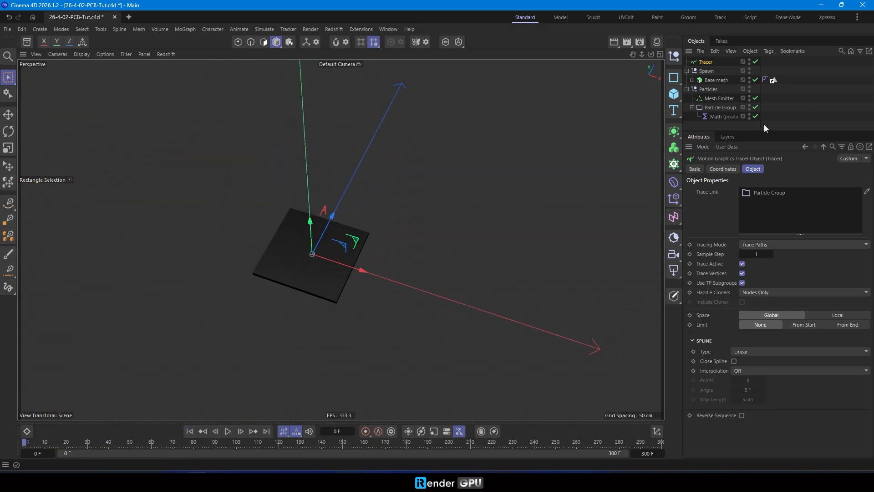
{"action": "left_click_drag", "start_coordinate": [758, 133], "coordinate": [749, 143]}
{"action": "left_click", "coordinate": [748, 143]}
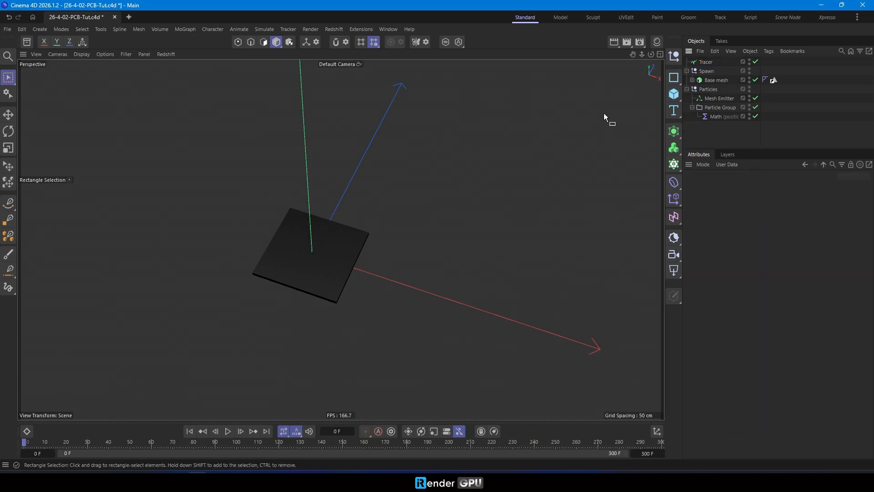
{"action": "left_click", "coordinate": [265, 30]}
{"action": "mouse_move", "coordinate": [286, 163]}
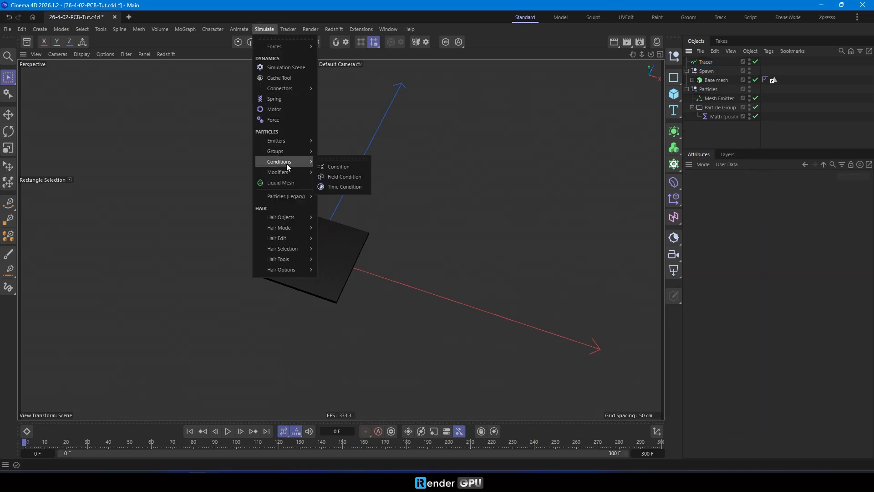
{"action": "left_click", "coordinate": [346, 187]}
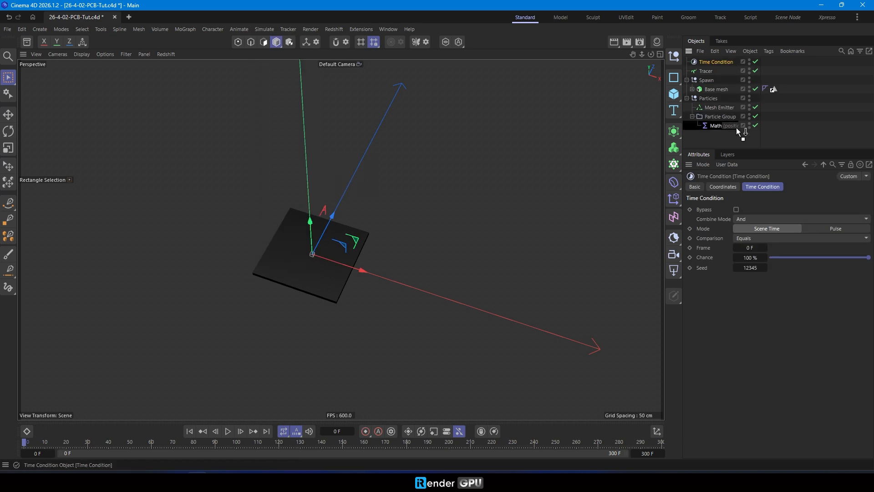
{"action": "left_click_drag", "start_coordinate": [737, 128], "coordinate": [736, 130]}
- Switch the Time Condition to Pulse mode with a gap of 15 frames
{"action": "left_click", "coordinate": [833, 228]}
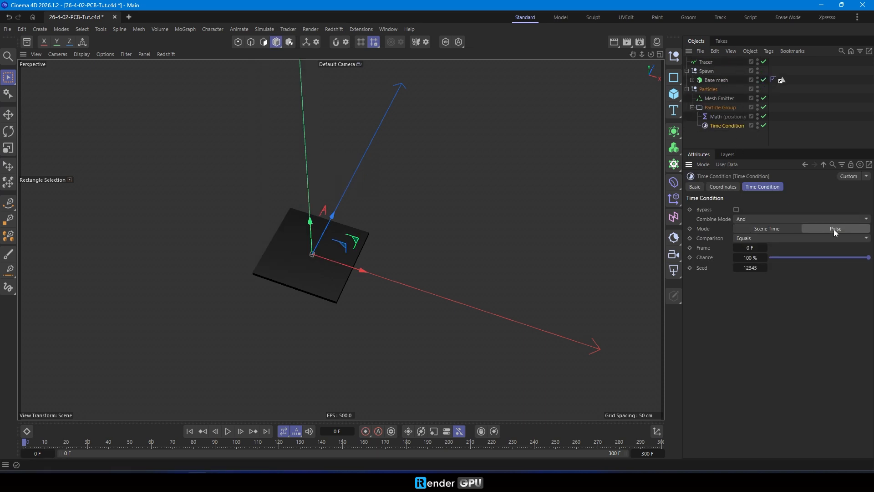
{"action": "left_click", "coordinate": [766, 257]}
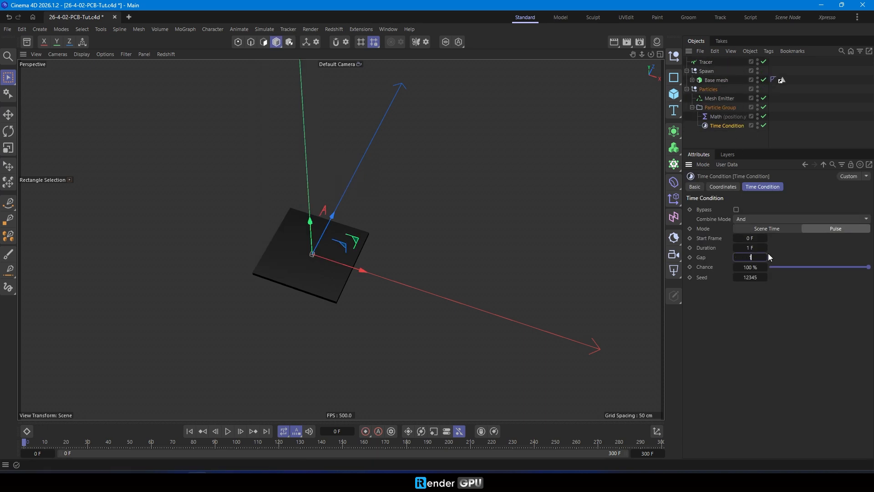
{"action": "type", "text": "15 F"}
{"action": "key", "text": "Return"}
- Add a Particle Node Modifier under the Time Condition and name it Circuit network
{"action": "left_click", "coordinate": [265, 30]}
{"action": "mouse_move", "coordinate": [293, 172]}
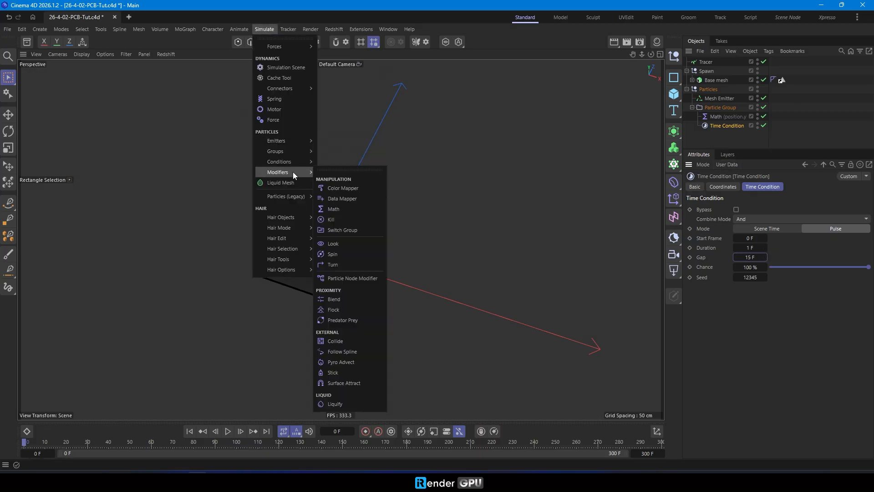
{"action": "left_click", "coordinate": [365, 277]}
{"action": "left_click_drag", "start_coordinate": [729, 61], "coordinate": [732, 128]}
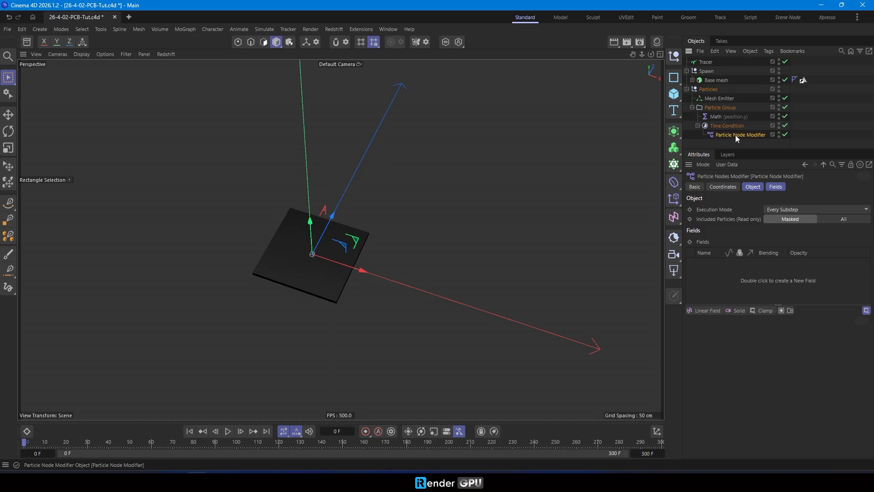
{"action": "double_click", "coordinate": [736, 135]}
{"action": "type", "text": "Ci"}
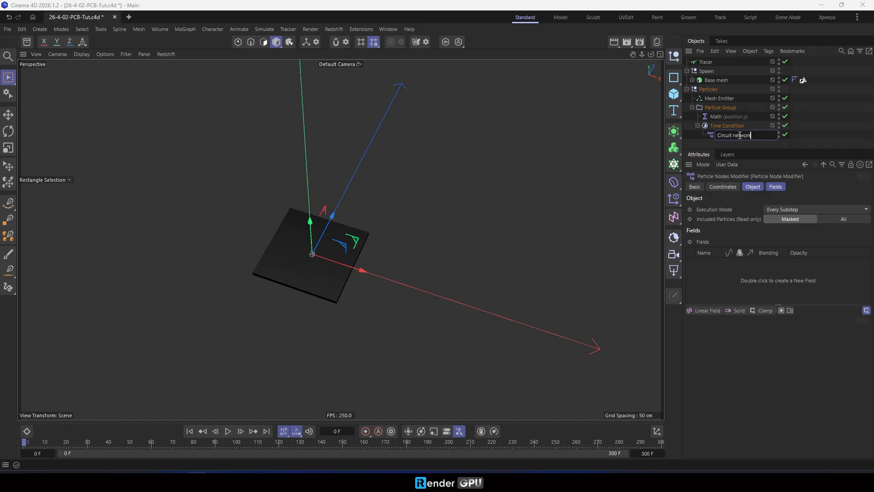
{"action": "type", "text": "rcuit network"}
{"action": "key", "text": "Return"}
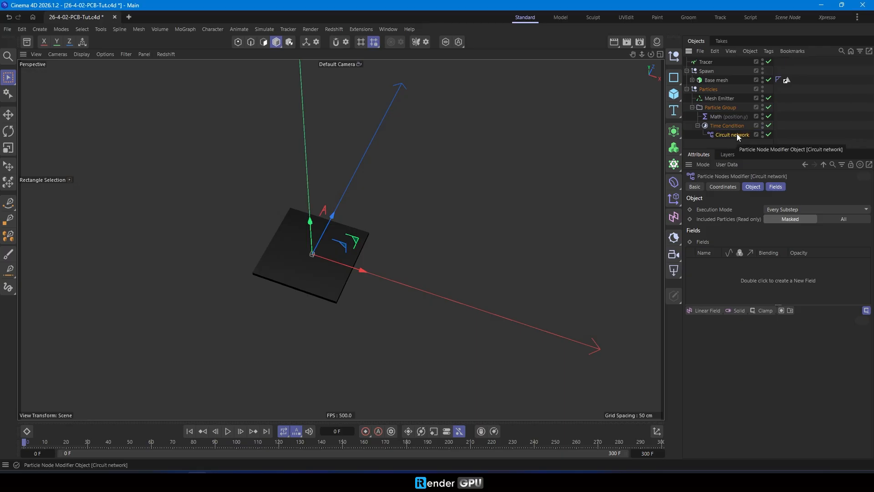
- Add a Random Field to the Circuit network modifier's fields
{"action": "left_click", "coordinate": [776, 187]}
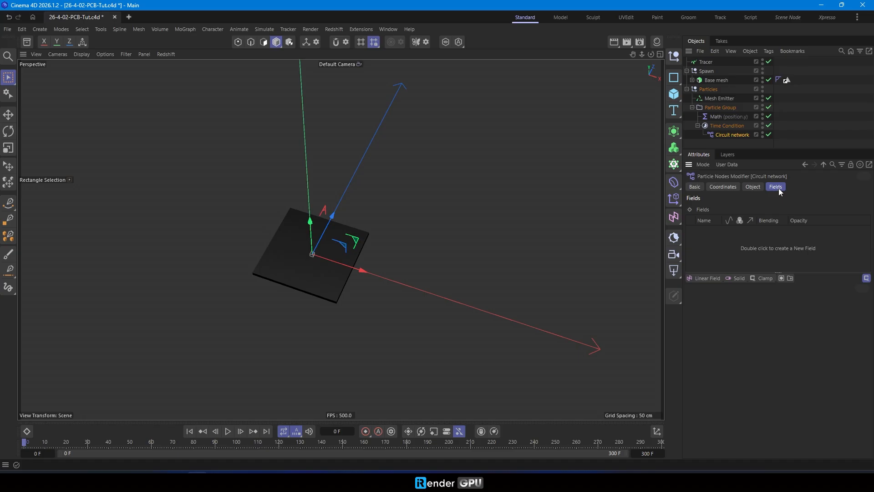
{"action": "left_click", "coordinate": [708, 279]}
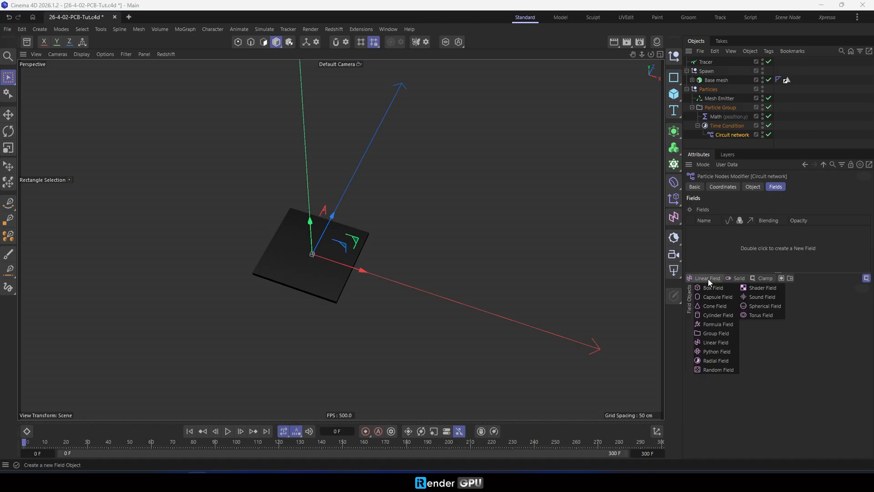
{"action": "left_click", "coordinate": [722, 365]}
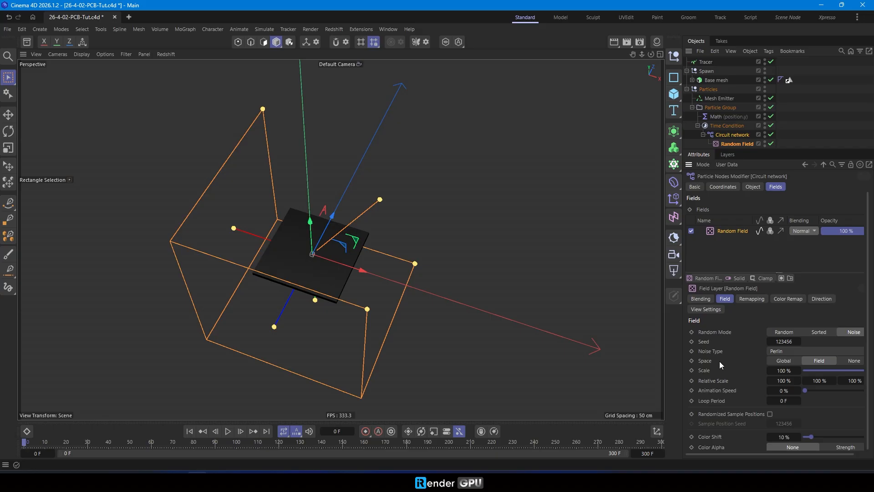
- Set the Random Field's noise type to FBM and its scale to 350%
{"action": "left_click", "coordinate": [797, 351]}
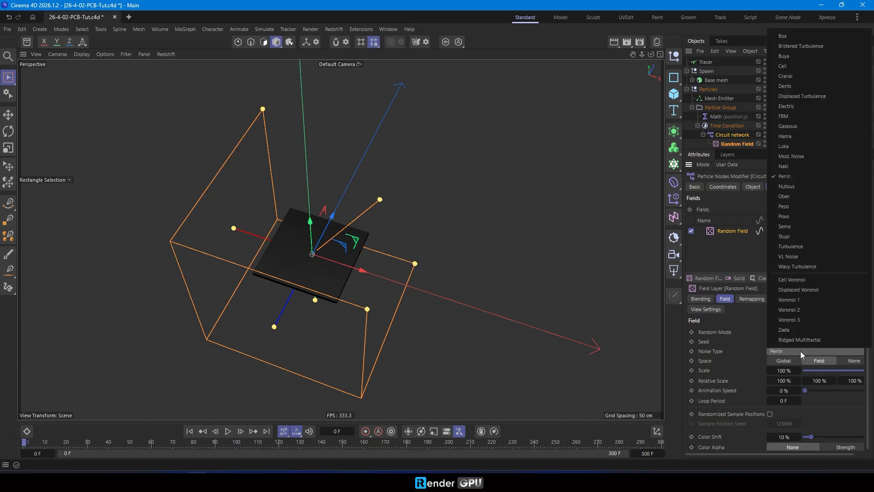
{"action": "left_click", "coordinate": [799, 116]}
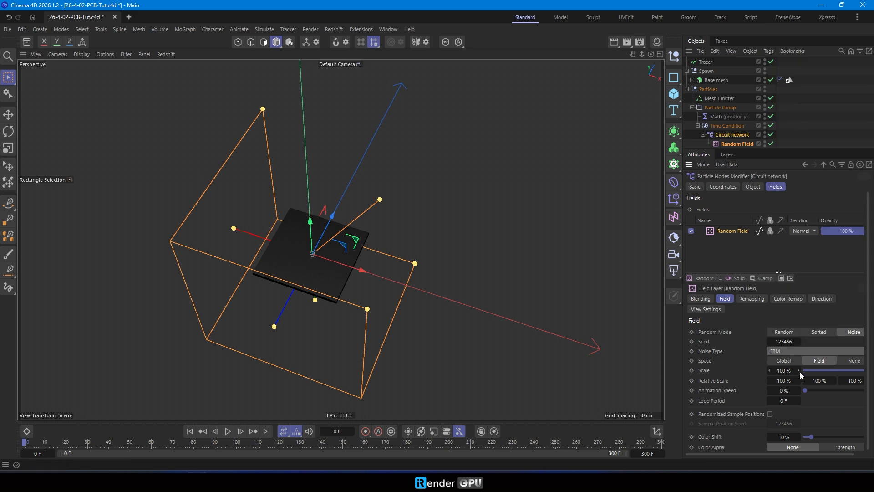
{"action": "left_click", "coordinate": [784, 371]}
{"action": "type", "text": "350"}
{"action": "key", "text": "Return"}
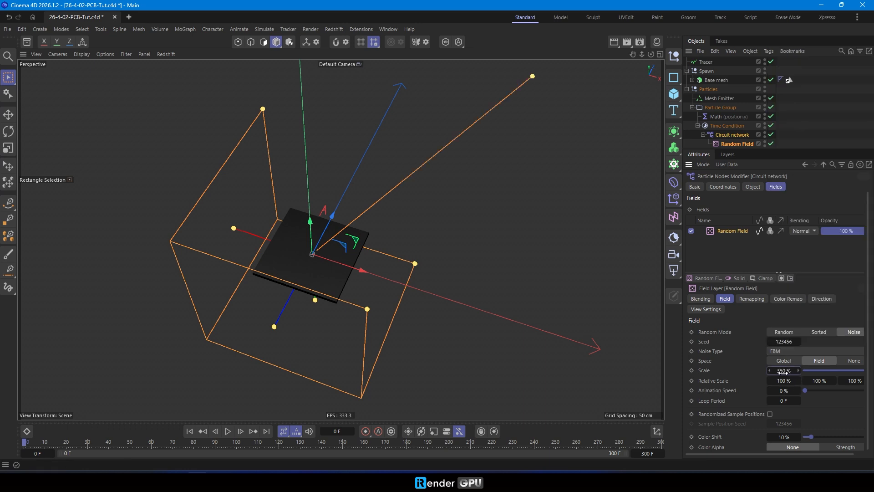
- Set the Random Field's animation speed to 100% and enable its color and direction channels in the field list
{"action": "left_click", "coordinate": [784, 391]}
{"action": "key", "text": "Return"}
{"action": "left_click", "coordinate": [752, 299]}
{"action": "scroll", "coordinate": [755, 437], "scroll_direction": "down", "scroll_amount": 3}
{"action": "left_click", "coordinate": [724, 238]}
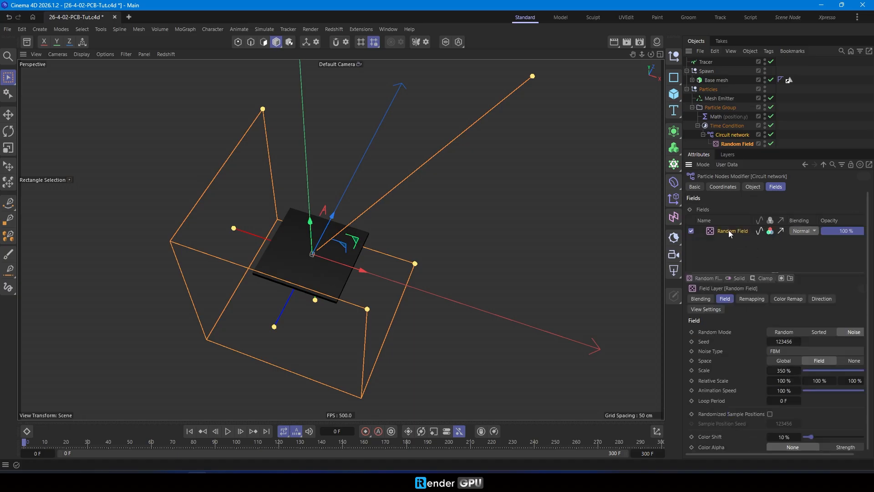
- Rename the Random Field under Circuit network to Seed
{"action": "left_click", "coordinate": [736, 144]}
{"action": "double_click", "coordinate": [736, 143]}
{"action": "type", "text": "See"}
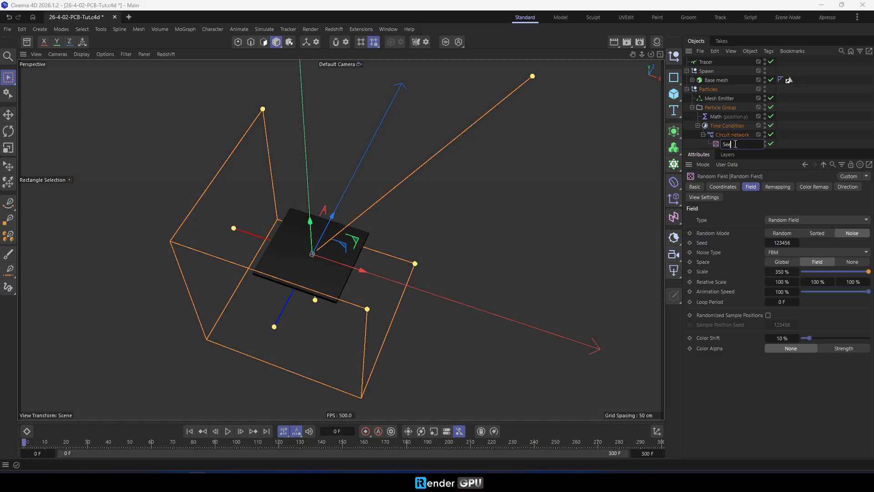
{"action": "type", "text": "d"}
{"action": "key", "text": "Return"}
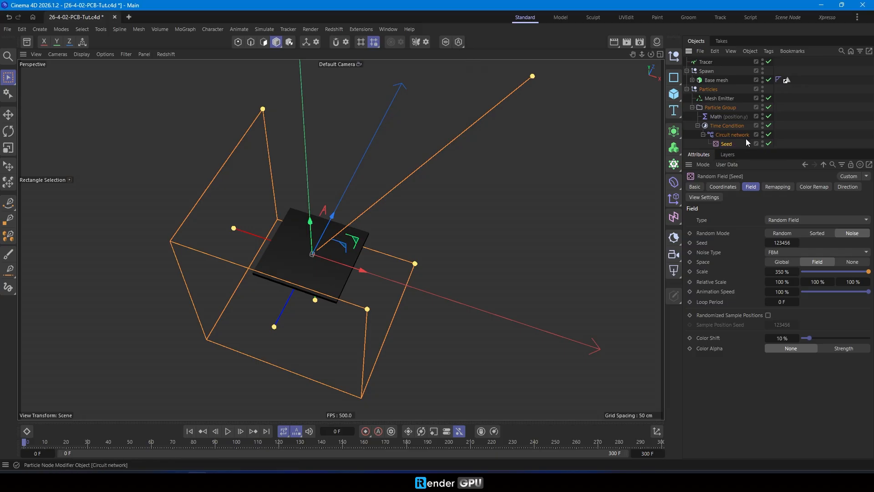
- Show the Circuit network graph in the Scene Node layout and add a Switch node in its middle
{"action": "left_click", "coordinate": [788, 17]}
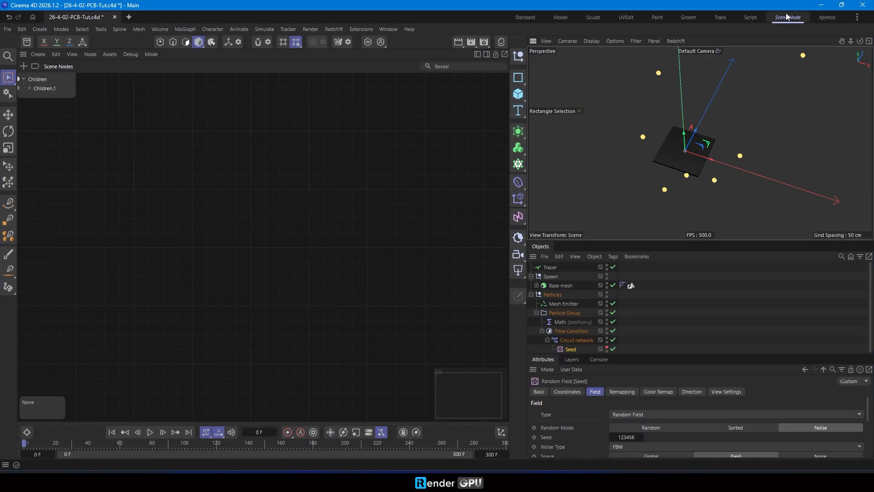
{"action": "left_click", "coordinate": [575, 340]}
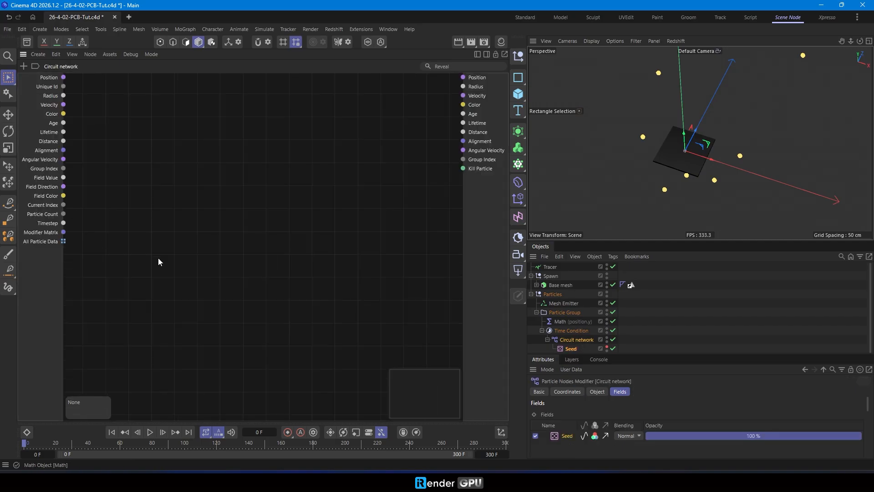
{"action": "double_click", "coordinate": [175, 264]}
{"action": "type", "text": "Switch"}
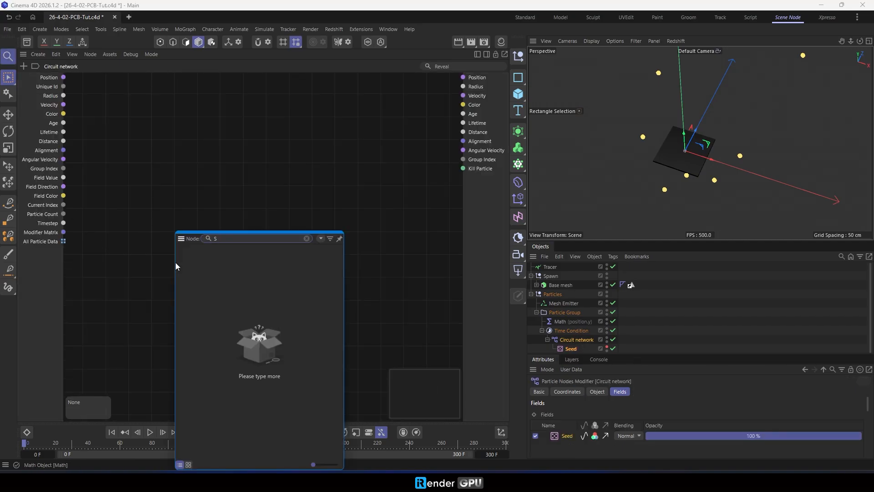
{"action": "key", "text": "Return"}
{"action": "left_click_drag", "start_coordinate": [176, 262], "coordinate": [248, 212]}
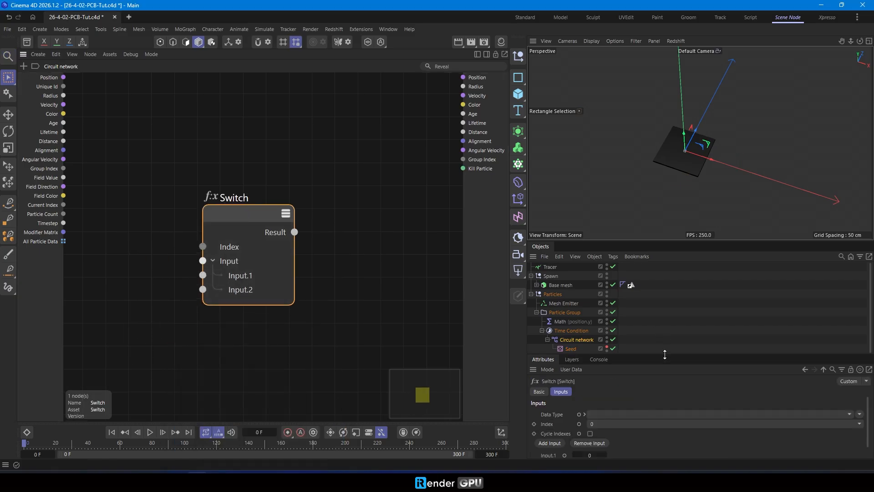
- Set the Switch node's data type to Vector and extend it to four inputs
{"action": "left_click_drag", "start_coordinate": [665, 355], "coordinate": [670, 306]}
{"action": "left_click", "coordinate": [636, 367]}
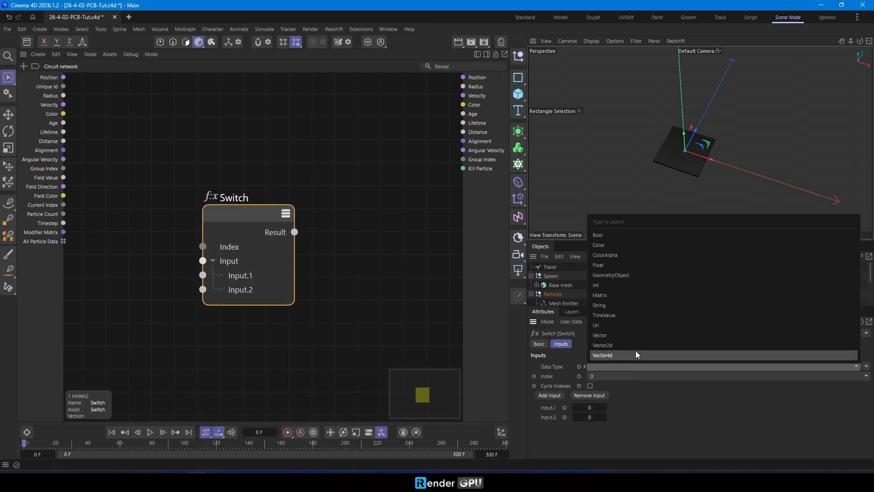
{"action": "left_click", "coordinate": [638, 337]}
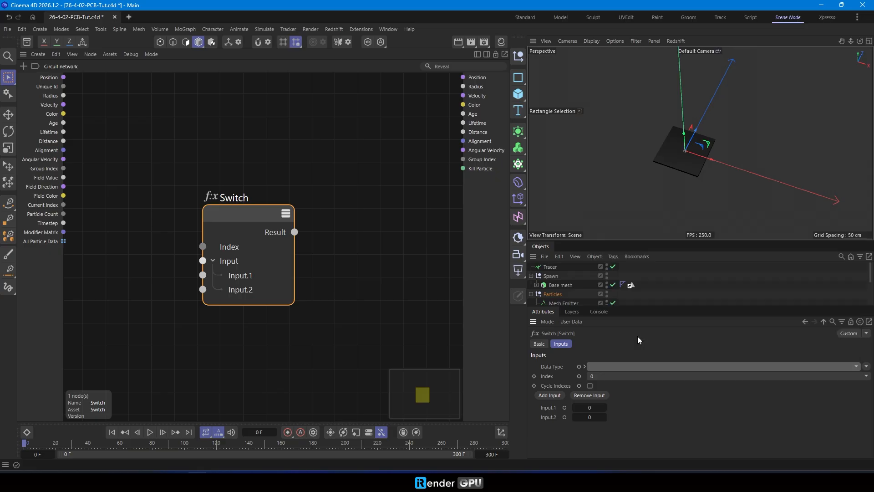
{"action": "left_click", "coordinate": [557, 396]}
{"action": "left_click", "coordinate": [557, 397]}
{"action": "left_click_drag", "start_coordinate": [237, 204], "coordinate": [286, 190]}
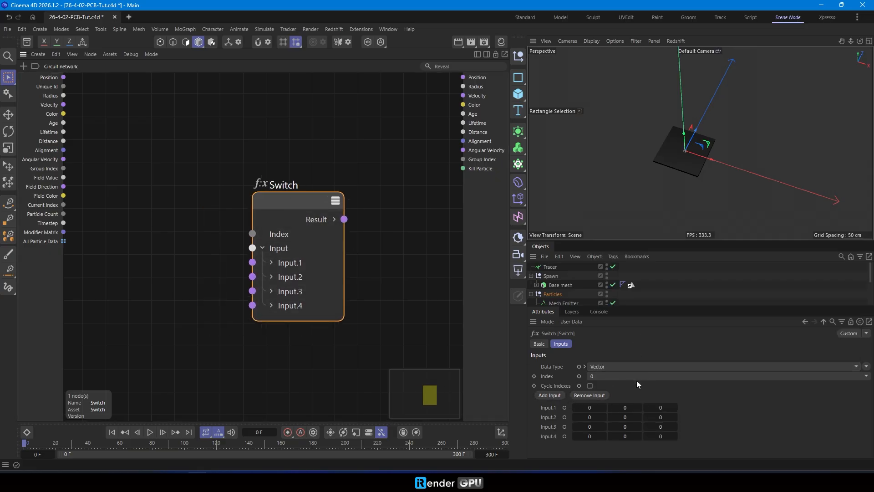
- Set the Switch vectors to 1, 0, 1 for Input.1, 0, 0, 1 for Input.2 and Input.3, and -1, 0, 1 for Input.4
{"action": "left_click", "coordinate": [674, 407]}
{"action": "left_click", "coordinate": [605, 408]}
{"action": "left_click", "coordinate": [576, 436]}
{"action": "left_click", "coordinate": [675, 436]}
{"action": "left_click", "coordinate": [674, 417]}
{"action": "left_click", "coordinate": [676, 427]}
{"action": "left_click_drag", "start_coordinate": [272, 196], "coordinate": [288, 201]}
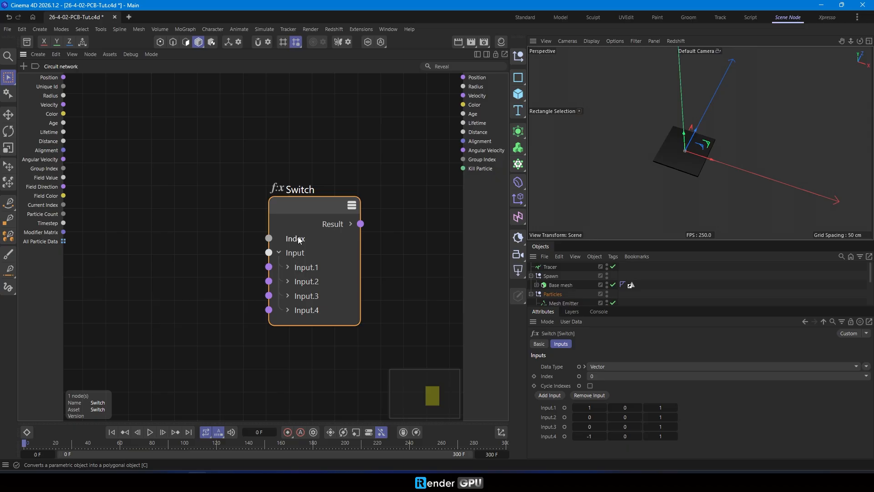
- Place the Field Value input in the graph and add a Range Mapper node between it and the Switch
{"action": "left_click_drag", "start_coordinate": [42, 178], "coordinate": [118, 182]}
{"action": "left_click_drag", "start_coordinate": [298, 203], "coordinate": [345, 189]}
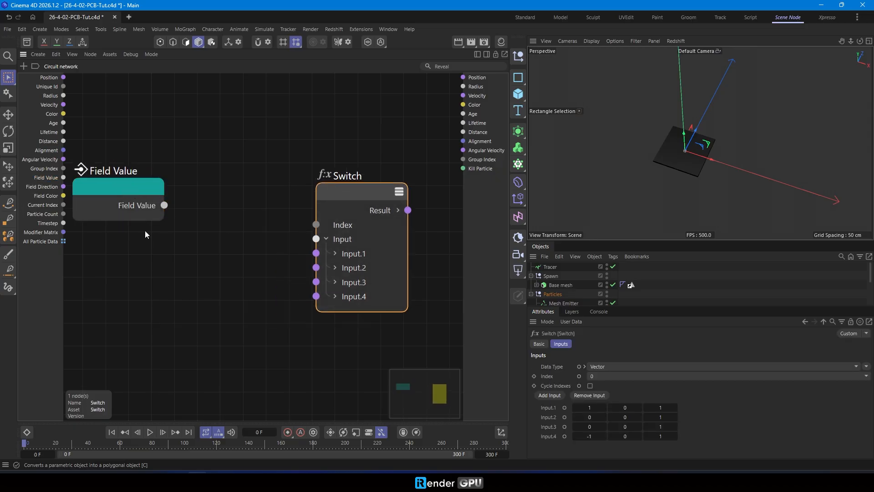
{"action": "left_click", "coordinate": [167, 302]}
{"action": "double_click", "coordinate": [166, 303]}
{"action": "type", "text": "rang"}
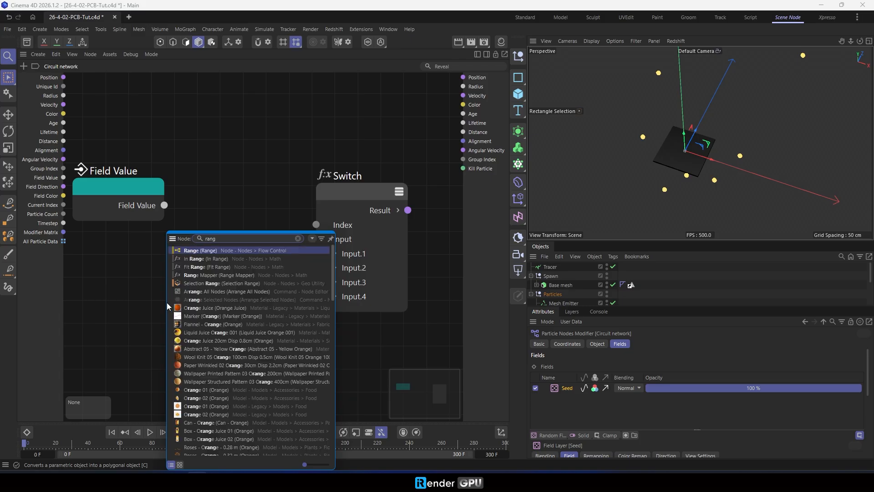
{"action": "left_click", "coordinate": [203, 276]}
{"action": "left_click_drag", "start_coordinate": [203, 276], "coordinate": [242, 209]}
{"action": "left_click_drag", "start_coordinate": [120, 186], "coordinate": [124, 182]}
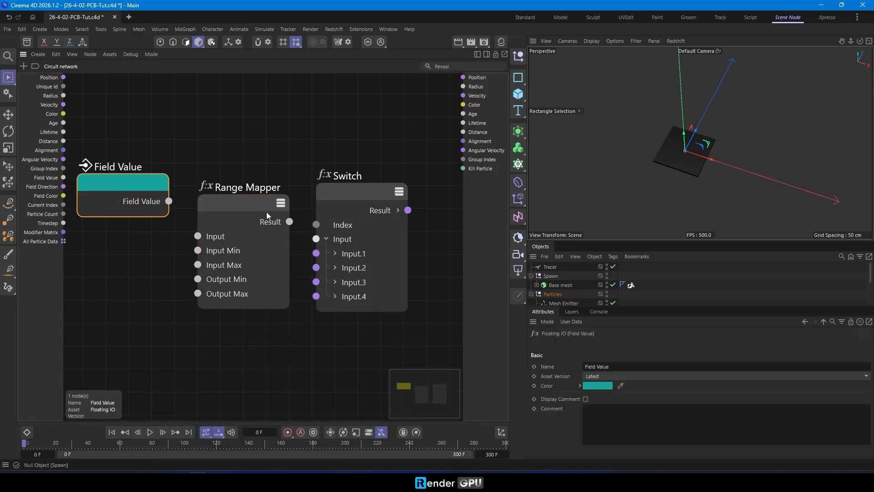
- Connect Field Value to the Input port of the Range Mapper
{"action": "left_click", "coordinate": [234, 195]}
{"action": "left_click_drag", "start_coordinate": [169, 201], "coordinate": [198, 236]}
{"action": "left_click_drag", "start_coordinate": [229, 203], "coordinate": [226, 198]}
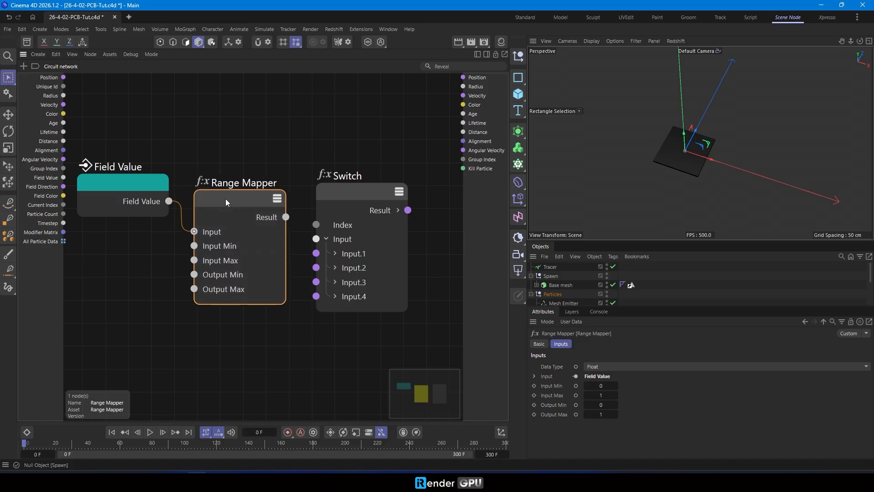
- Set the Range Mapper's Input Min to 0.15, Input Max to 0.85 and Output Max to 4
{"action": "type", "text": "0.15"}
{"action": "key", "text": "Tab"}
{"action": "type", "text": "0.85"}
{"action": "key", "text": "Return"}
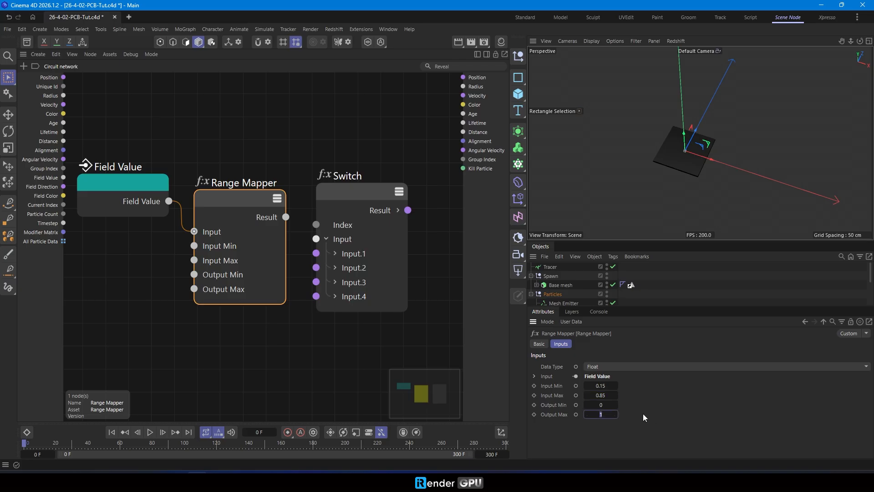
{"action": "type", "text": "4"}
{"action": "key", "text": "Return"}
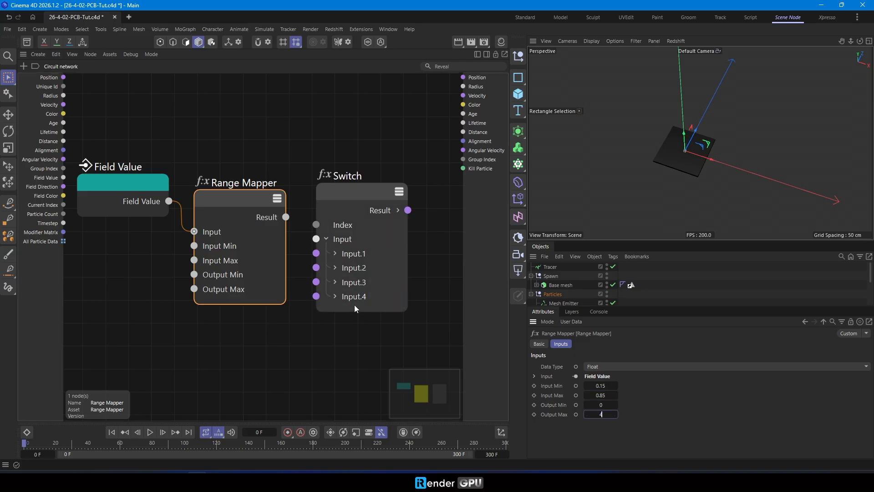
- Connect the Range Mapper result to the Switch's Index and line up the two nodes
{"action": "left_click_drag", "start_coordinate": [286, 216], "coordinate": [307, 233]}
{"action": "left_click", "coordinate": [352, 193]}
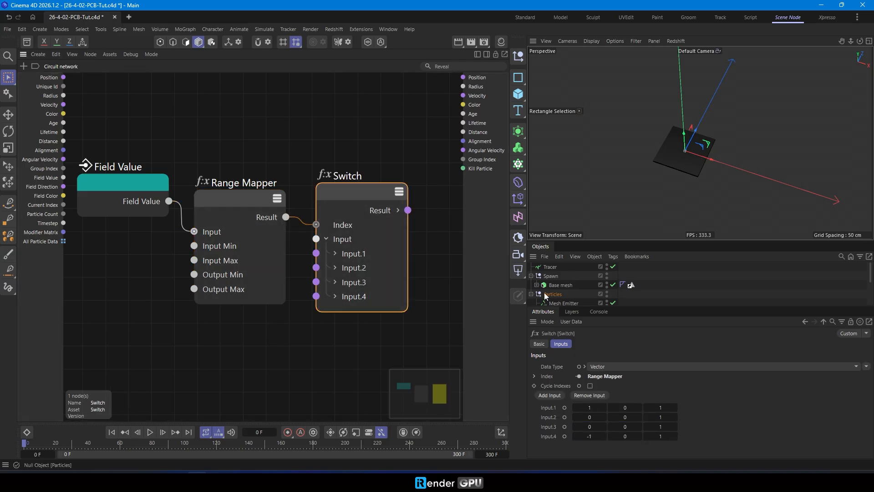
{"action": "left_click_drag", "start_coordinate": [343, 194], "coordinate": [343, 213]}
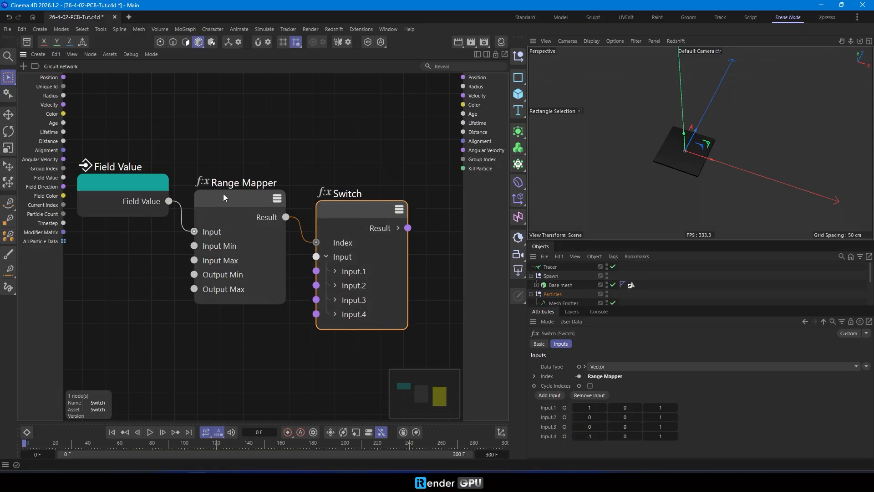
{"action": "left_click_drag", "start_coordinate": [223, 193], "coordinate": [225, 197]}
- Add a Transform Vector node above the Switch node
{"action": "scroll", "coordinate": [258, 204], "scroll_direction": "down", "scroll_amount": 2}
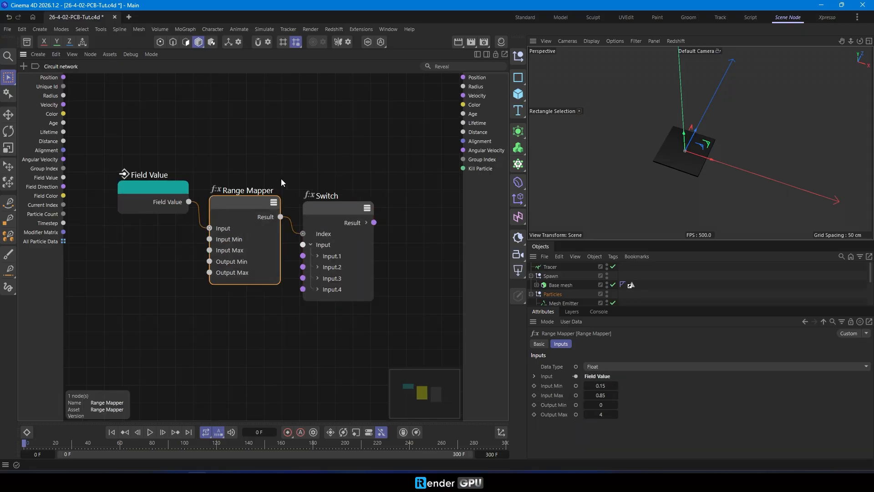
{"action": "middle_click_drag", "start_coordinate": [281, 179], "coordinate": [245, 213]}
{"action": "double_click", "coordinate": [354, 138]}
{"action": "type", "text": "tr"}
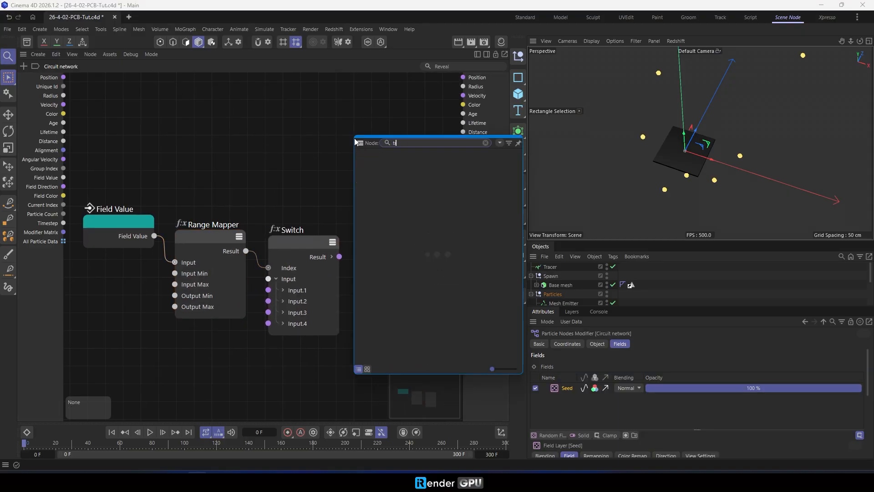
{"action": "type", "text": "ans"}
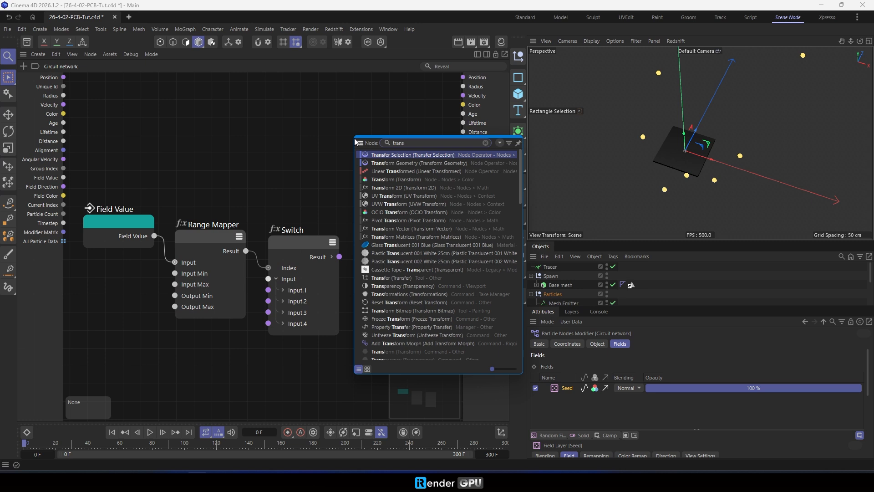
{"action": "left_click", "coordinate": [380, 228]}
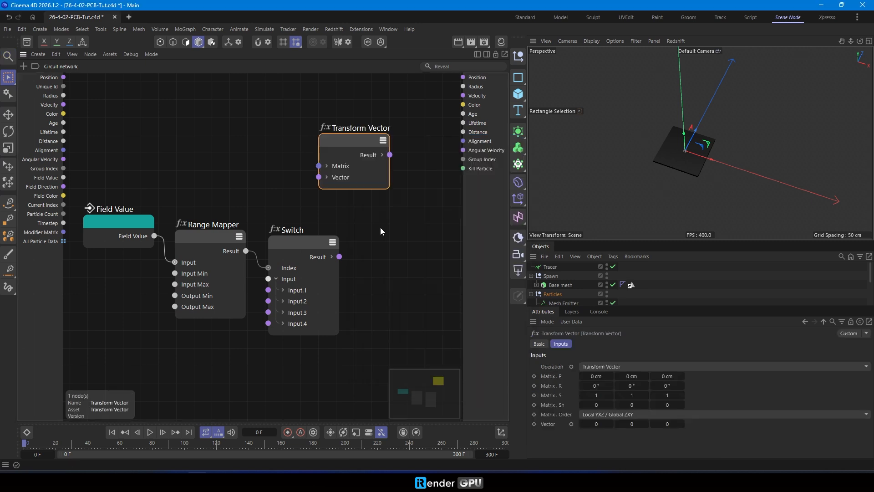
- Connect the Switch result to Transform Vector's Vector port and the particle Alignment to its Matrix port
{"action": "left_click_drag", "start_coordinate": [339, 256], "coordinate": [356, 184]}
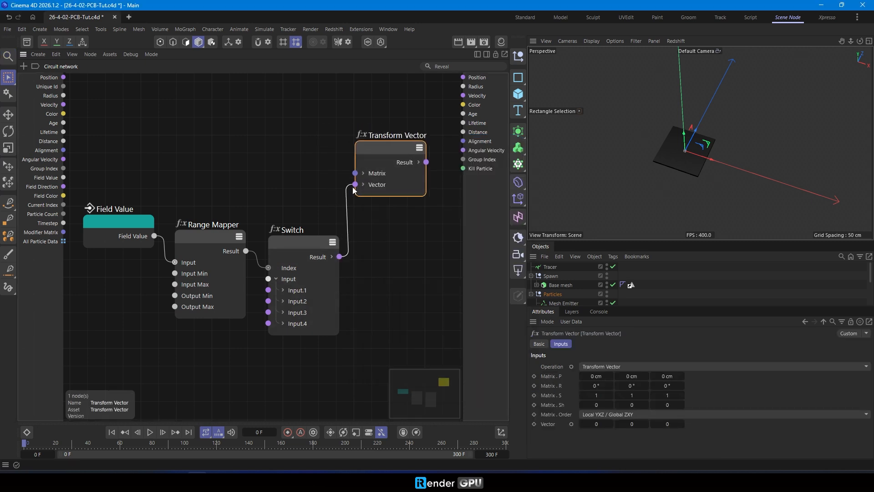
{"action": "left_click_drag", "start_coordinate": [378, 148], "coordinate": [382, 144]}
{"action": "left_click_drag", "start_coordinate": [55, 150], "coordinate": [360, 170]}
{"action": "left_click", "coordinate": [299, 193]}
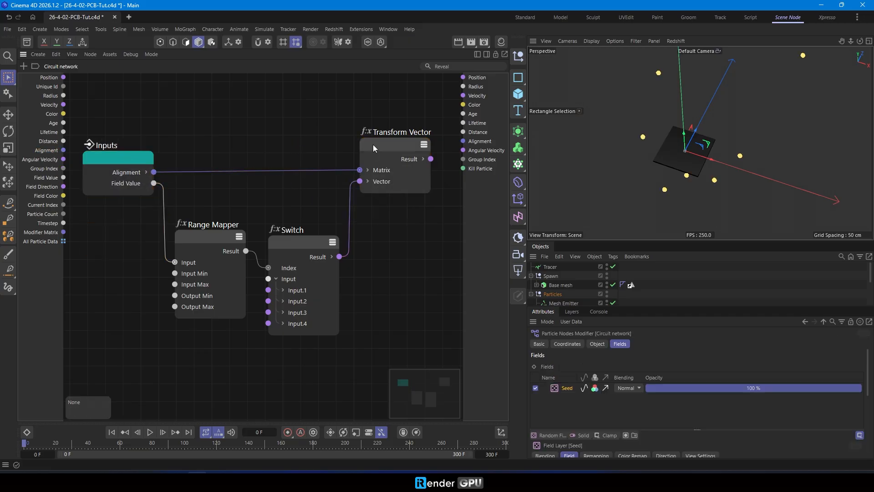
- Add a Scale node beside Transform Vector and set its data type to Vector
{"action": "left_click", "coordinate": [370, 145]}
{"action": "scroll", "coordinate": [82, 200], "scroll_direction": "down", "scroll_amount": 5}
{"action": "scroll", "coordinate": [262, 194], "scroll_direction": "up", "scroll_amount": 3}
{"action": "type", "text": "cscale"}
{"action": "key", "text": "Return"}
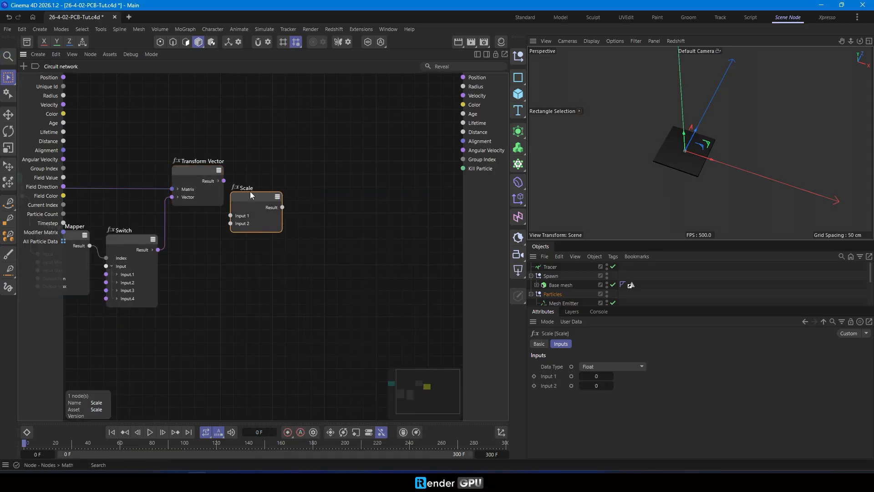
{"action": "left_click_drag", "start_coordinate": [251, 195], "coordinate": [262, 170]}
{"action": "left_click", "coordinate": [622, 367]}
{"action": "left_click", "coordinate": [624, 436]}
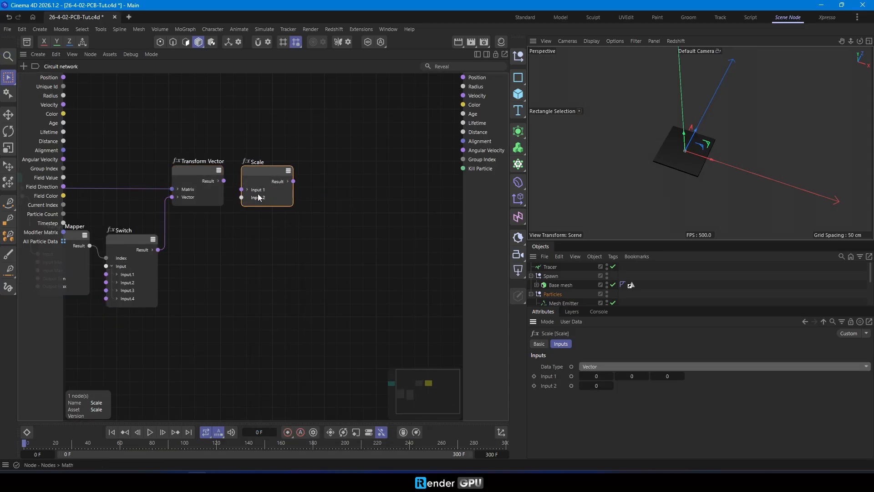
- Connect the Transform Vector result to Scale's Input 1 and expose Input 2 as a graph input named Scale velocity
{"action": "left_click_drag", "start_coordinate": [224, 180], "coordinate": [51, 250]}
{"action": "type", "text": "s"}
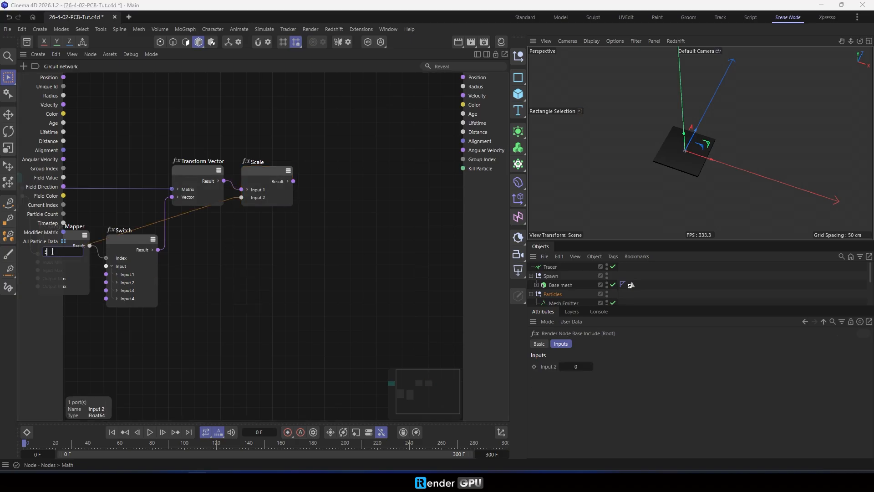
{"action": "type", "text": "cale velocity"}
{"action": "key", "text": "Return"}
{"action": "left_click_drag", "start_coordinate": [202, 250], "coordinate": [206, 231]}
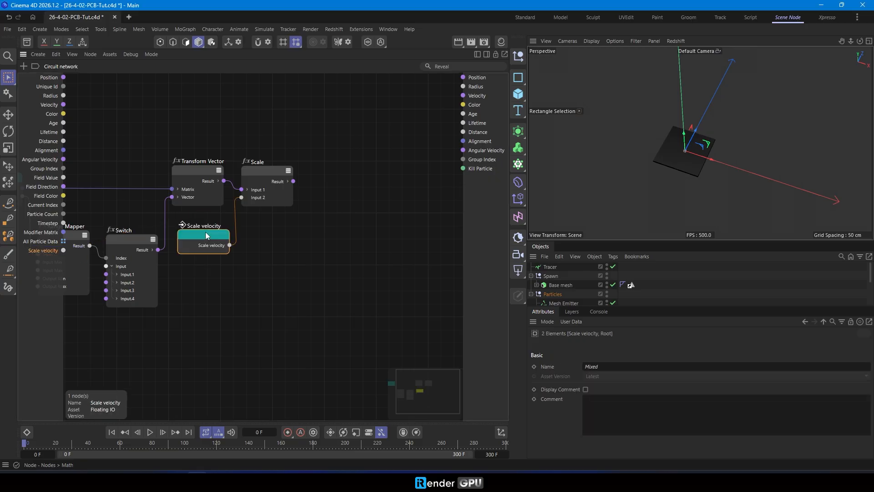
- Connect the Scale result to the graph's Velocity output and play the simulation briefly
{"action": "left_click_drag", "start_coordinate": [270, 173], "coordinate": [463, 95]}
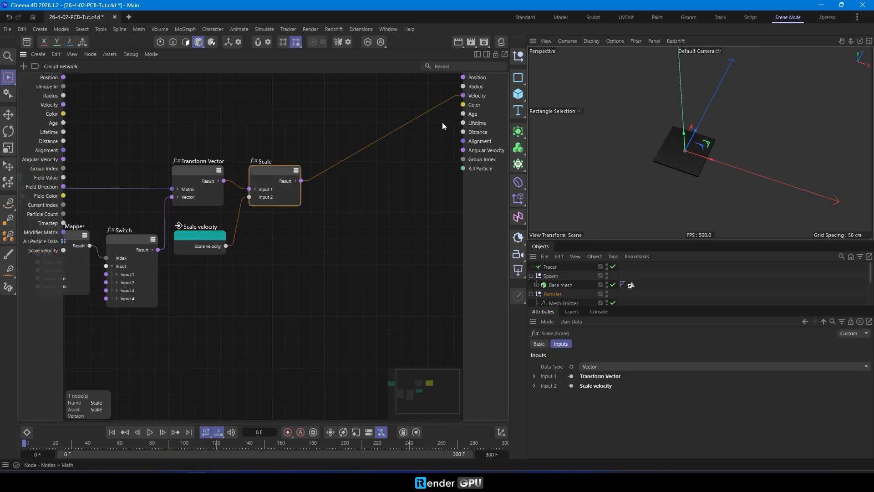
{"action": "left_click", "coordinate": [150, 433]}
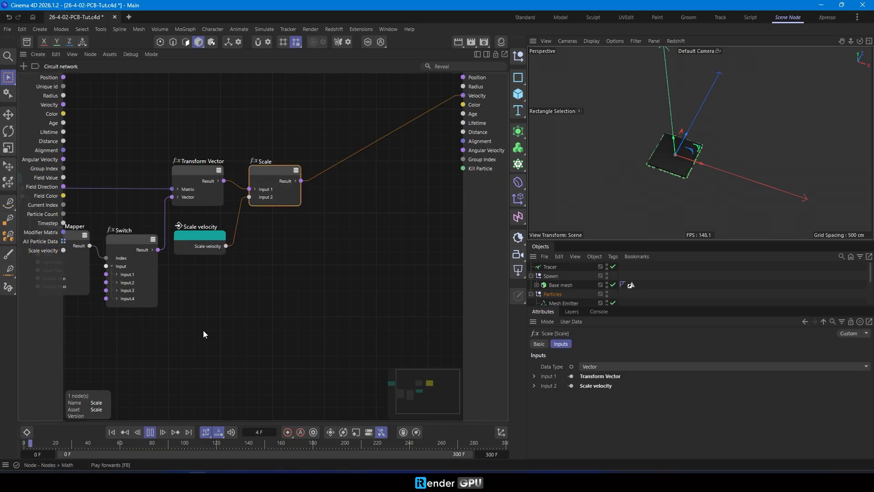
{"action": "left_click", "coordinate": [151, 432]}
- Set the Circuit network modifier's Scale velocity to 25 and replay the simulation from the first frame
{"action": "scroll", "coordinate": [565, 295], "scroll_direction": "down", "scroll_amount": 3}
{"action": "left_click", "coordinate": [576, 291]}
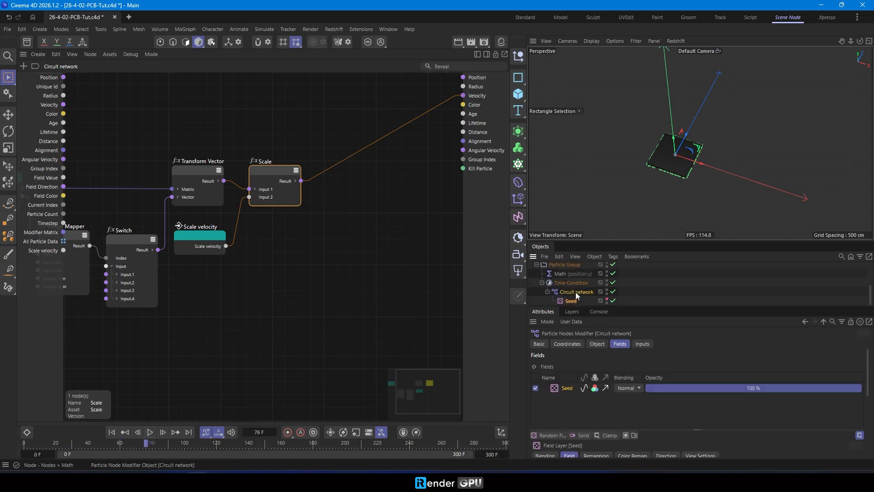
{"action": "left_click", "coordinate": [640, 345]}
{"action": "left_click", "coordinate": [589, 366]}
{"action": "type", "text": "25"}
{"action": "key", "text": "Return"}
{"action": "left_click", "coordinate": [111, 433]}
{"action": "left_click", "coordinate": [151, 433]}
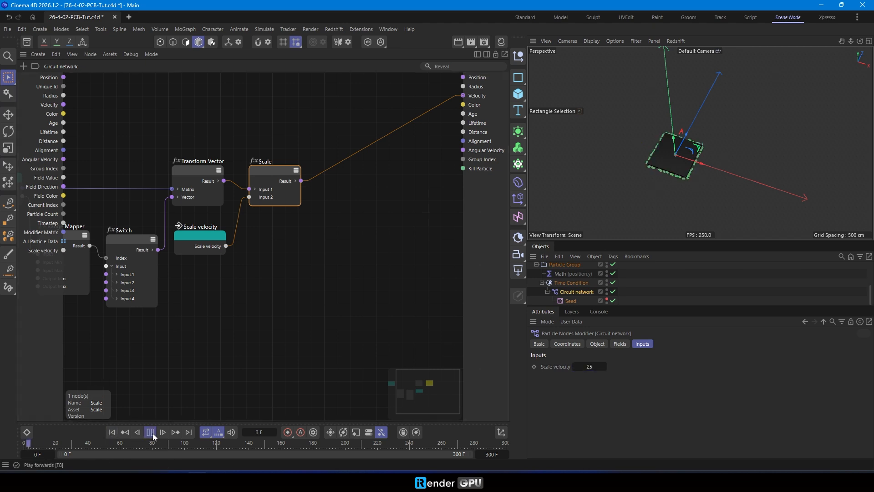
{"action": "scroll", "coordinate": [694, 178], "scroll_direction": "up", "scroll_amount": 3}
{"action": "scroll", "coordinate": [694, 178], "scroll_direction": "down", "scroll_amount": 3}
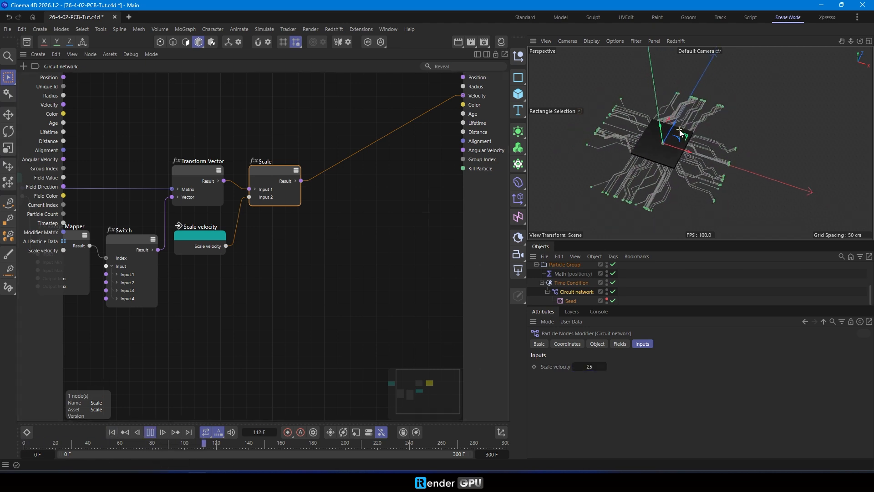
{"action": "left_click", "coordinate": [150, 432]}
- Examine the traced circuit paths around the base mesh from several angles with the Tracer selected, and review the node graph
{"action": "scroll", "coordinate": [676, 151], "scroll_direction": "up", "scroll_amount": 5}
{"action": "left_click_drag", "start_coordinate": [676, 146], "coordinate": [665, 113], "text": "alt"}
{"action": "left_click_drag", "start_coordinate": [638, 184], "coordinate": [722, 105], "text": "alt"}
{"action": "left_click_drag", "start_coordinate": [739, 172], "coordinate": [728, 192], "text": "alt"}
{"action": "scroll", "coordinate": [696, 165], "scroll_direction": "down", "scroll_amount": 5}
{"action": "scroll", "coordinate": [580, 283], "scroll_direction": "up", "scroll_amount": 5}
{"action": "left_click", "coordinate": [553, 268]}
{"action": "scroll", "coordinate": [724, 178], "scroll_direction": "up", "scroll_amount": 5}
{"action": "scroll", "coordinate": [318, 230], "scroll_direction": "down", "scroll_amount": 2}
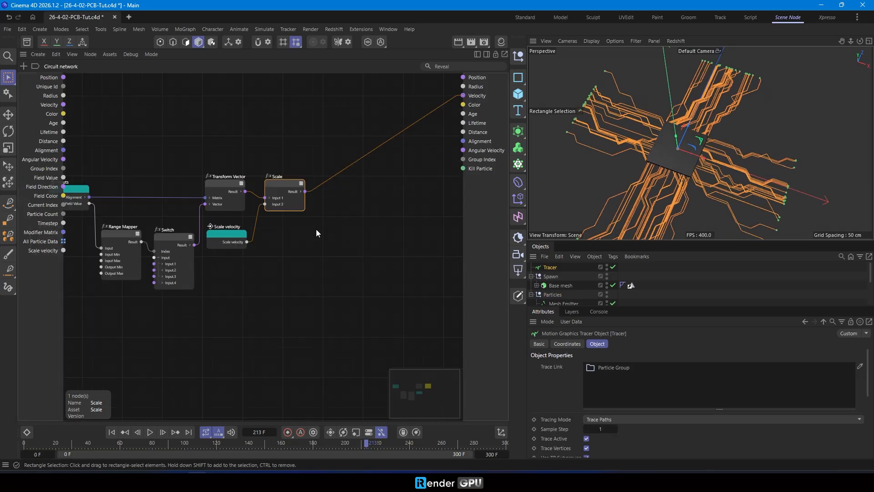
{"action": "scroll", "coordinate": [685, 152], "scroll_direction": "up", "scroll_amount": 6}
{"action": "scroll", "coordinate": [682, 144], "scroll_direction": "down", "scroll_amount": 6}
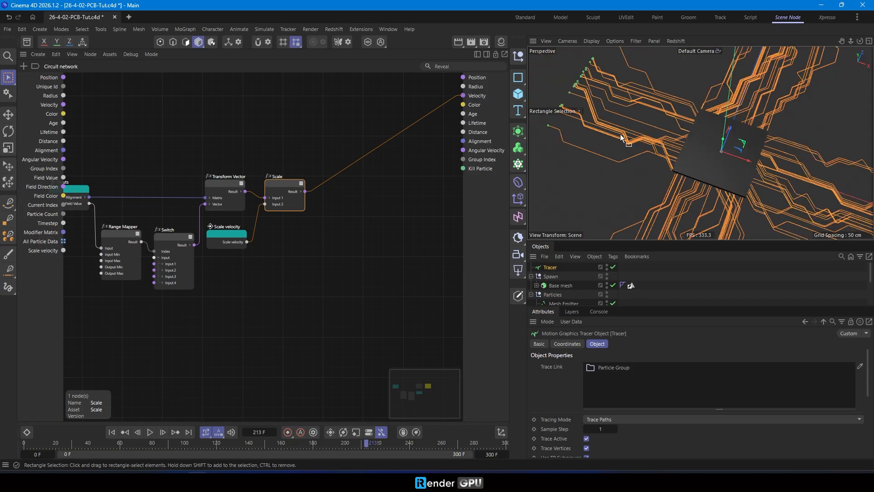
{"action": "middle_click_drag", "start_coordinate": [361, 167], "coordinate": [291, 234]}
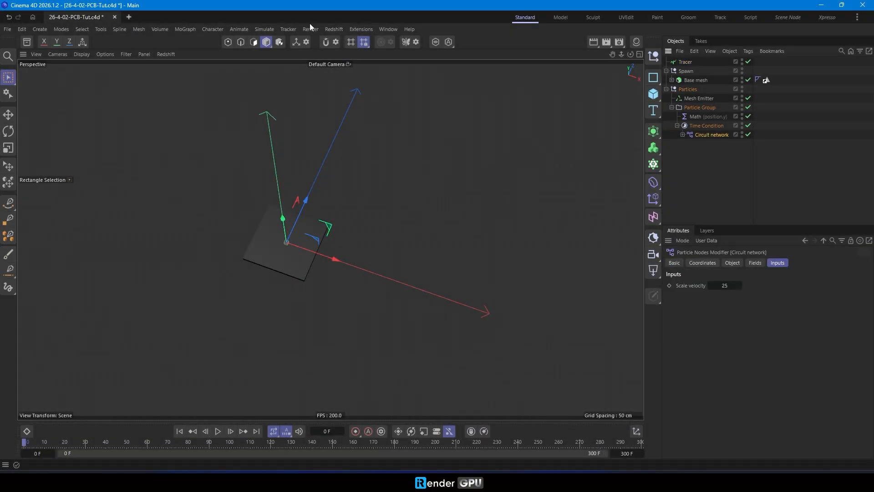
{"action": "left_click", "coordinate": [259, 29]}
{"action": "mouse_move", "coordinate": [293, 151]}
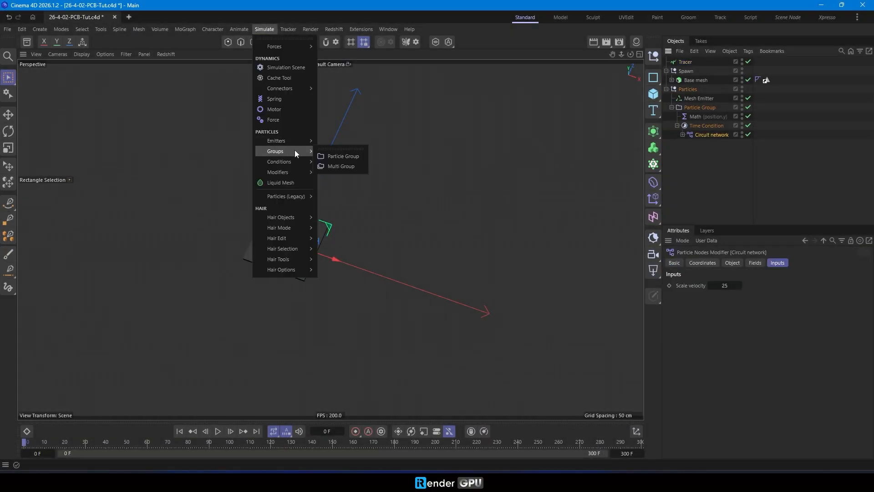
{"action": "left_click", "coordinate": [345, 187]}
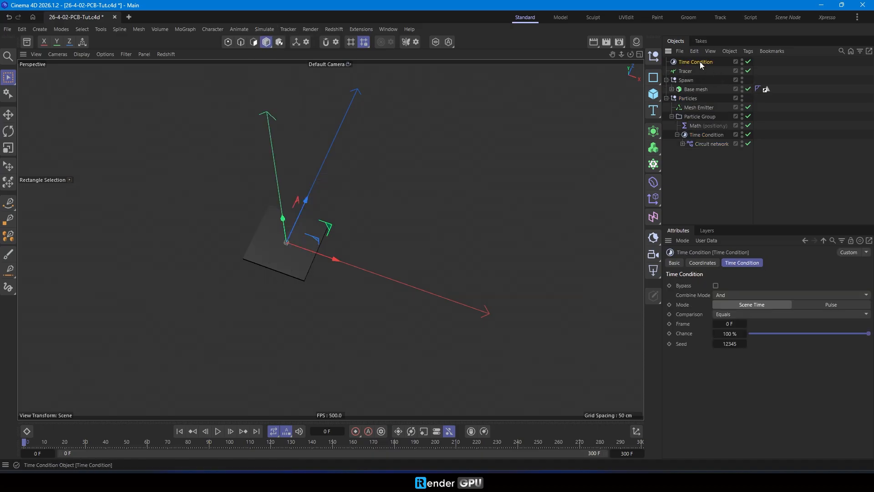
{"action": "left_click_drag", "start_coordinate": [727, 135], "coordinate": [701, 122]}
{"action": "left_click", "coordinate": [712, 136]}
{"action": "key", "text": "Delete"}
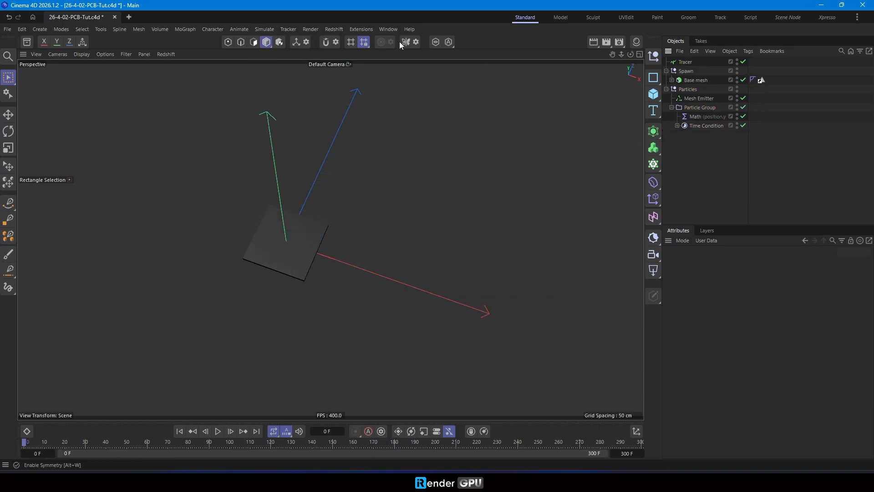
- Add a Field Condition to the Particle Group, directly above the Time Condition
{"action": "left_click", "coordinate": [266, 30]}
{"action": "mouse_move", "coordinate": [312, 153]}
{"action": "mouse_move", "coordinate": [279, 162]}
{"action": "left_click", "coordinate": [341, 167]}
{"action": "left_click_drag", "start_coordinate": [703, 63], "coordinate": [710, 128]}
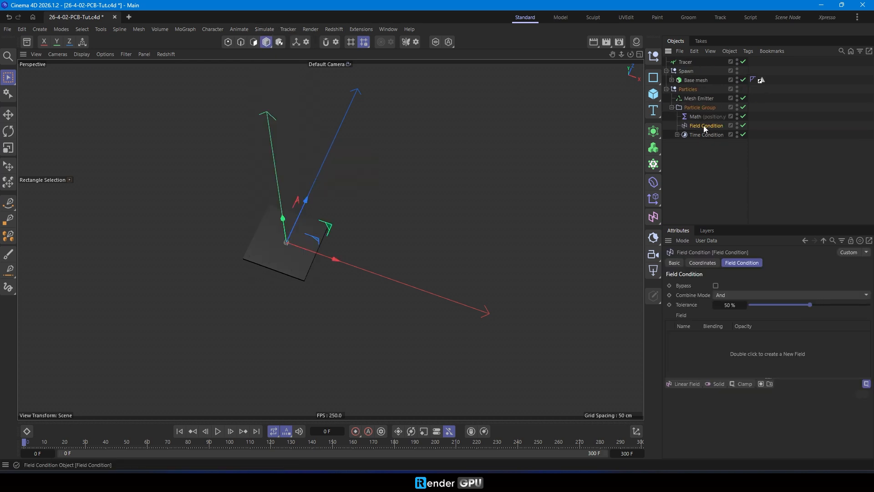
- Use the Tracer as the Field Condition's field, with Distance Mode set to Radius and a radius of 1 cm
{"action": "left_click_drag", "start_coordinate": [685, 63], "coordinate": [693, 341]}
{"action": "left_click_drag", "start_coordinate": [756, 225], "coordinate": [756, 145]}
{"action": "left_click", "coordinate": [755, 356]}
{"action": "left_click", "coordinate": [742, 379]}
{"action": "left_click", "coordinate": [720, 391]}
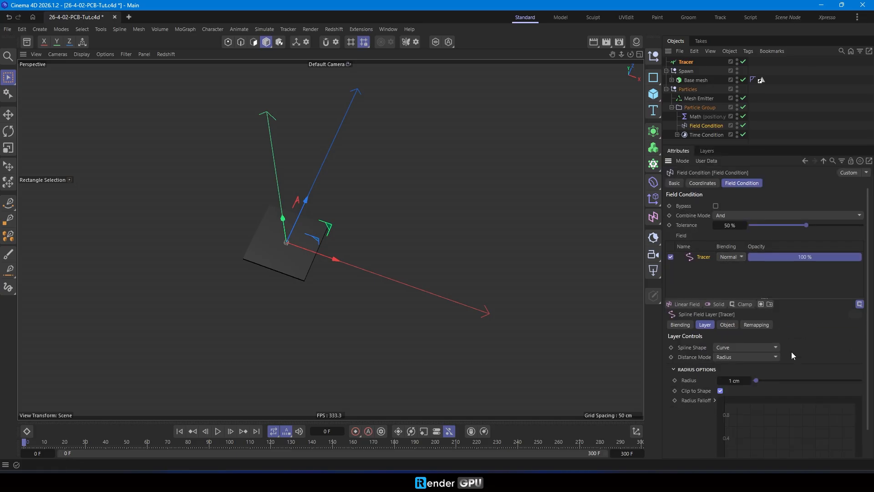
{"action": "left_click_drag", "start_coordinate": [755, 145], "coordinate": [755, 171]}
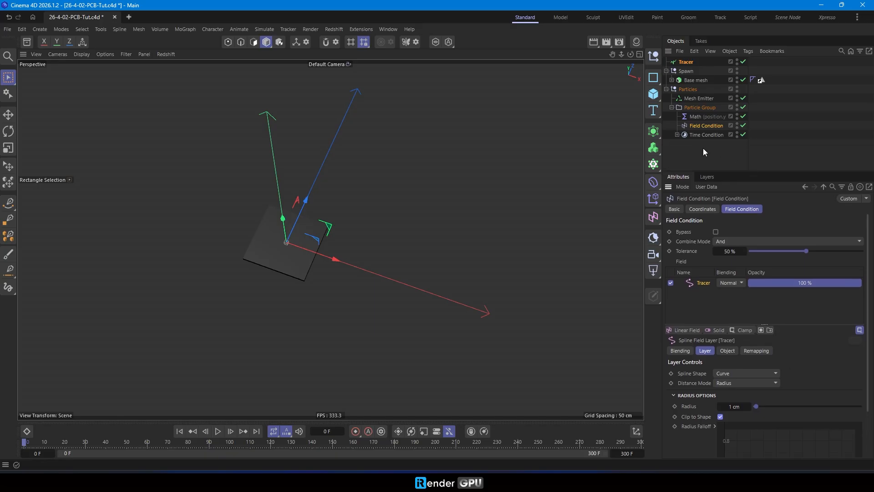
- Add a Kill modifier inside the Field Condition and place that condition below the Time Condition
{"action": "left_click", "coordinate": [263, 29]}
{"action": "mouse_move", "coordinate": [296, 173]}
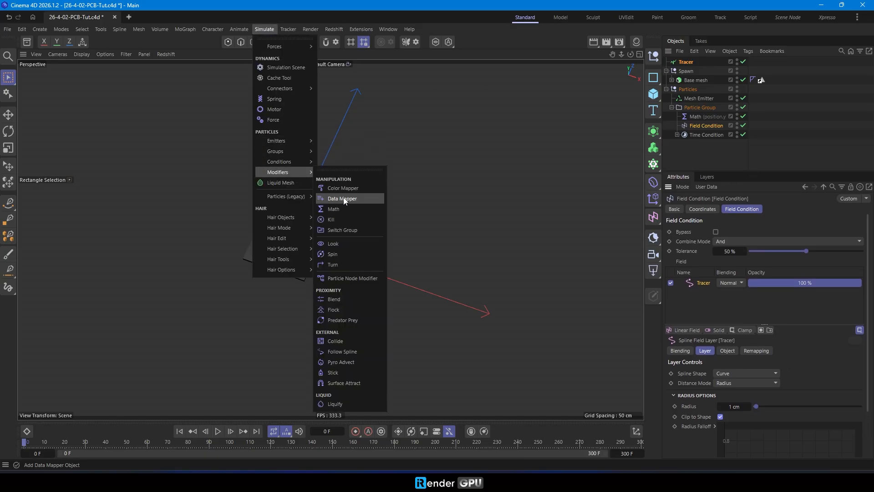
{"action": "left_click", "coordinate": [344, 218]}
{"action": "left_click_drag", "start_coordinate": [682, 62], "coordinate": [707, 122]}
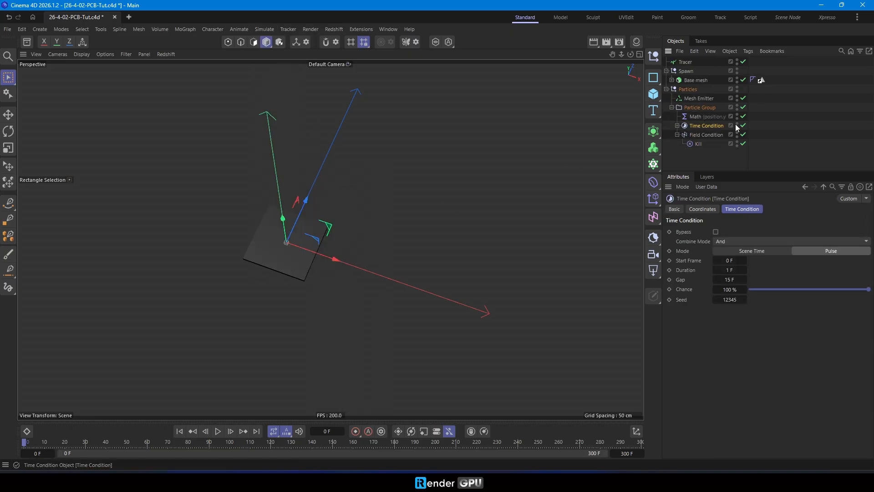
- Play the simulation with the Tracer selected and examine the traced paths from above
{"action": "left_click", "coordinate": [217, 432]}
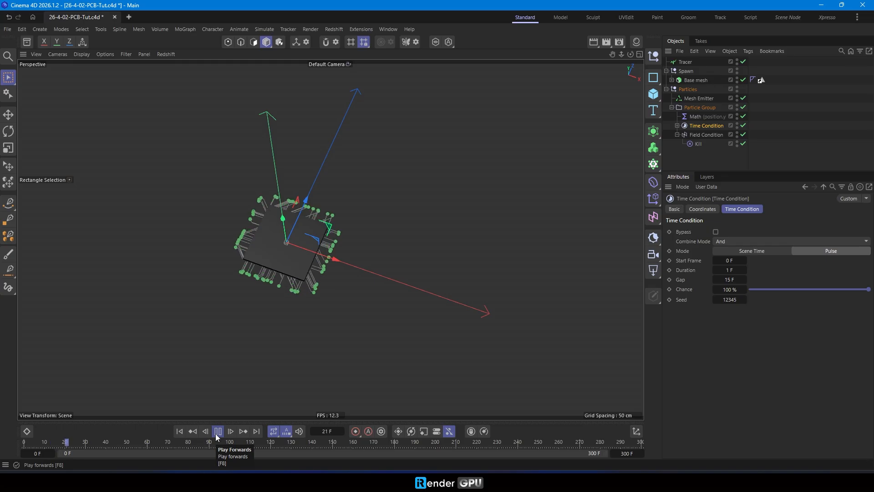
{"action": "left_click", "coordinate": [687, 62]}
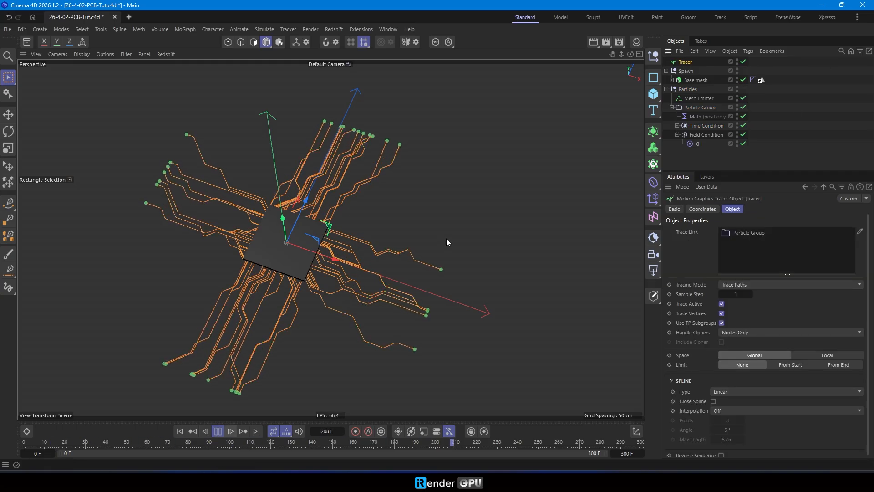
{"action": "scroll", "coordinate": [505, 189], "scroll_direction": "down", "scroll_amount": 3}
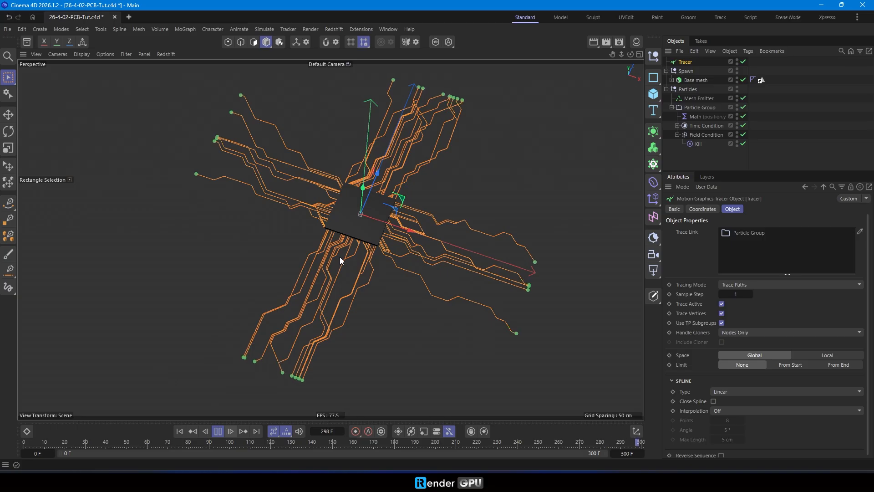
{"action": "left_click_drag", "start_coordinate": [313, 223], "coordinate": [400, 214], "text": "alt"}
{"action": "middle_click_drag", "start_coordinate": [400, 214], "coordinate": [378, 234], "text": "alt"}
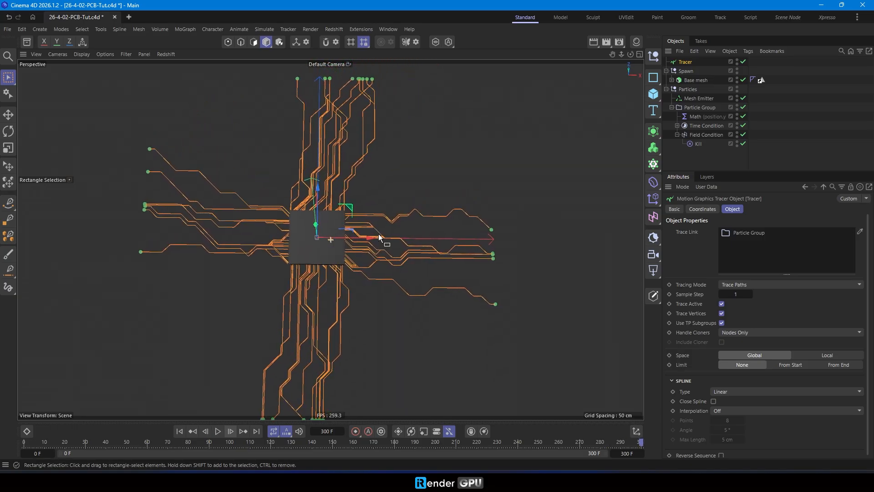
{"action": "left_click", "coordinate": [179, 430]}
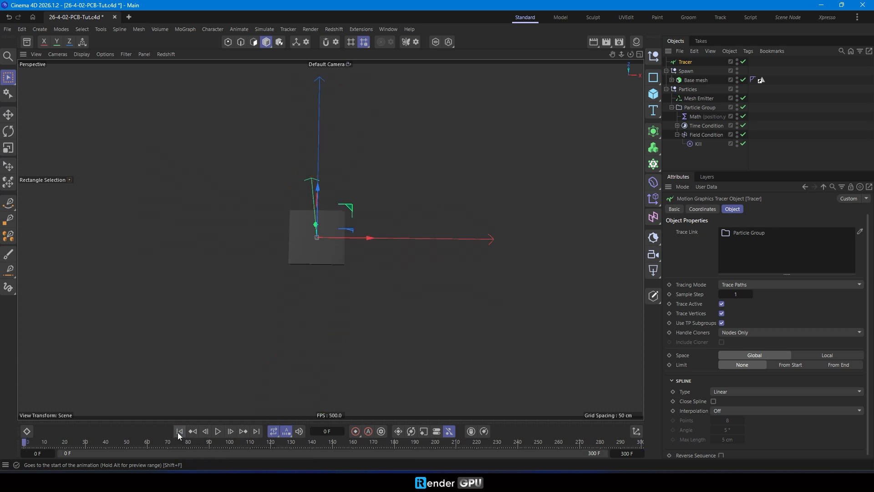
- Add a second Field Condition to the Particle Group above the Time Condition and rename it Limit
{"action": "left_click", "coordinate": [677, 135]}
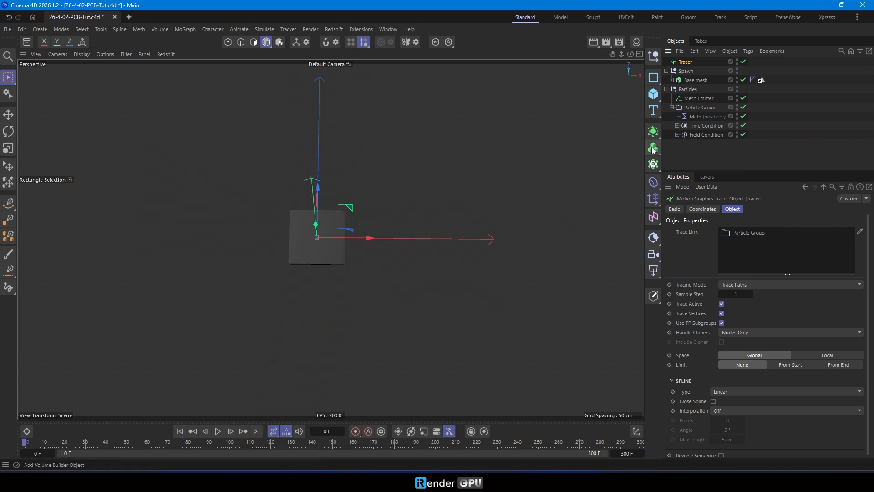
{"action": "left_click", "coordinate": [239, 28]}
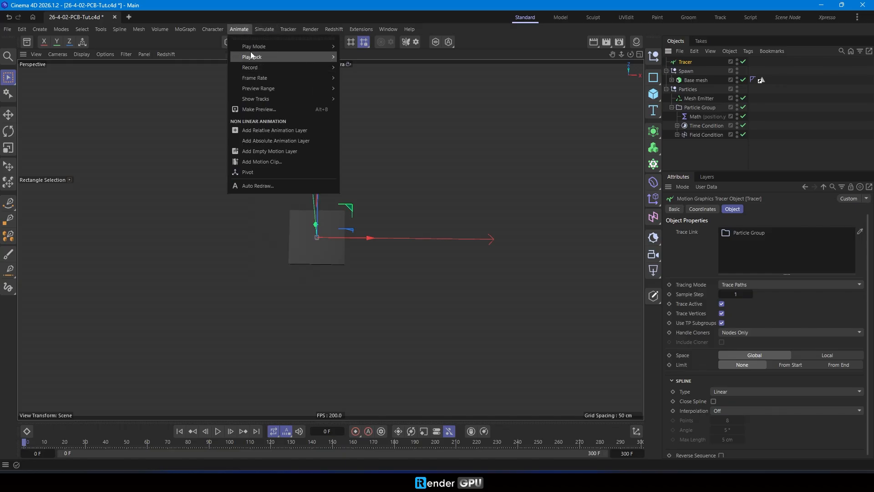
{"action": "mouse_move", "coordinate": [264, 29]}
{"action": "mouse_move", "coordinate": [299, 165]}
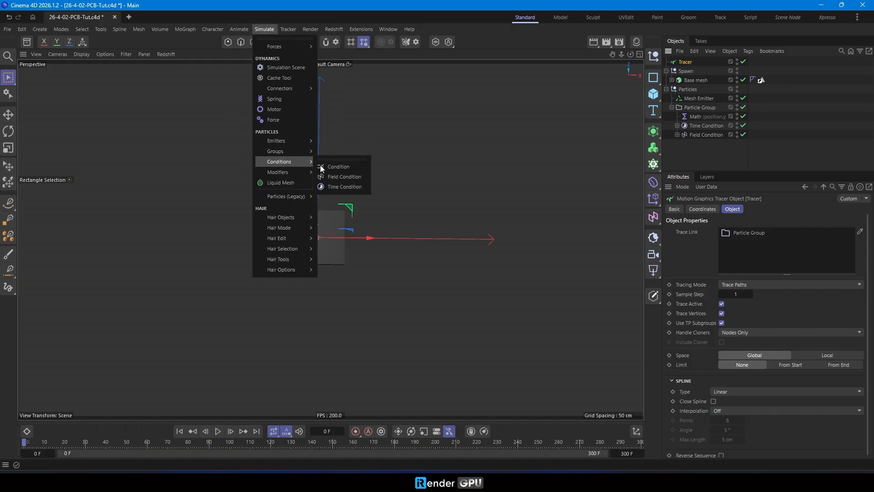
{"action": "left_click", "coordinate": [361, 178]}
{"action": "left_click_drag", "start_coordinate": [706, 128], "coordinate": [706, 129]}
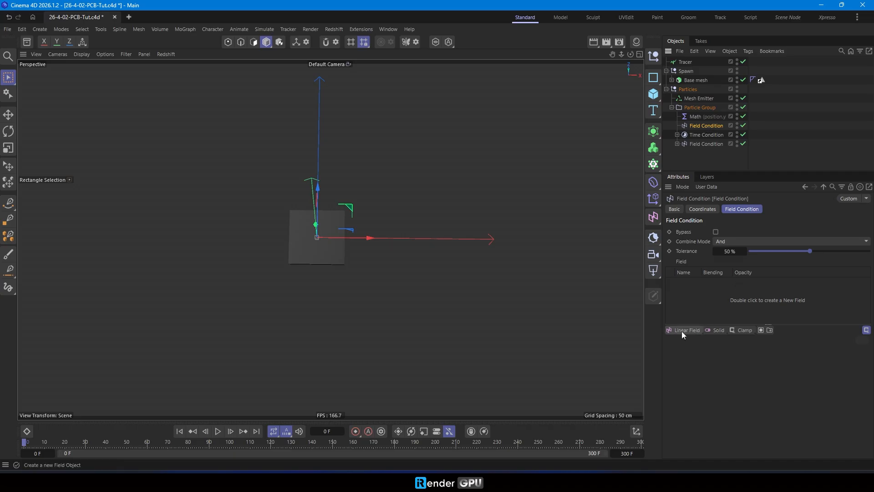
{"action": "double_click", "coordinate": [713, 126]}
{"action": "type", "text": "Limit"}
{"action": "key", "text": "Return"}
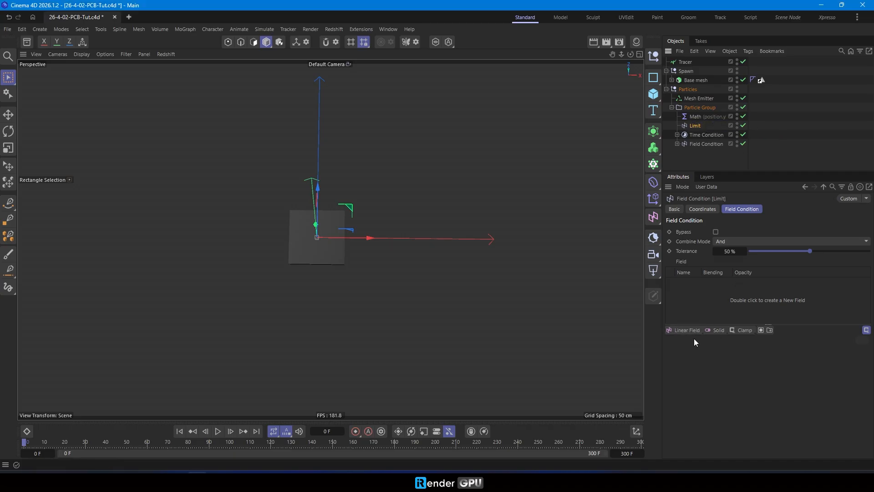
- Add a Random Field to the Limit condition and name it Limit
{"action": "left_click_drag", "start_coordinate": [687, 329], "coordinate": [688, 418]}
{"action": "double_click", "coordinate": [713, 134]}
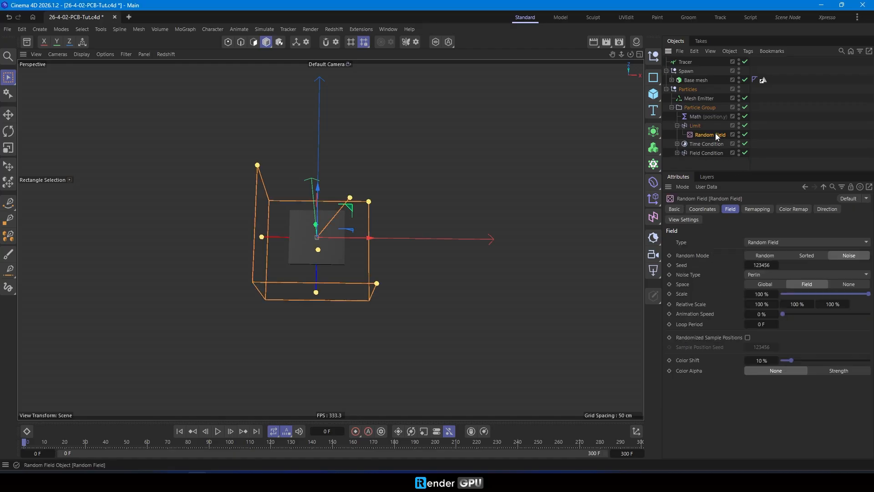
{"action": "key", "text": "Return"}
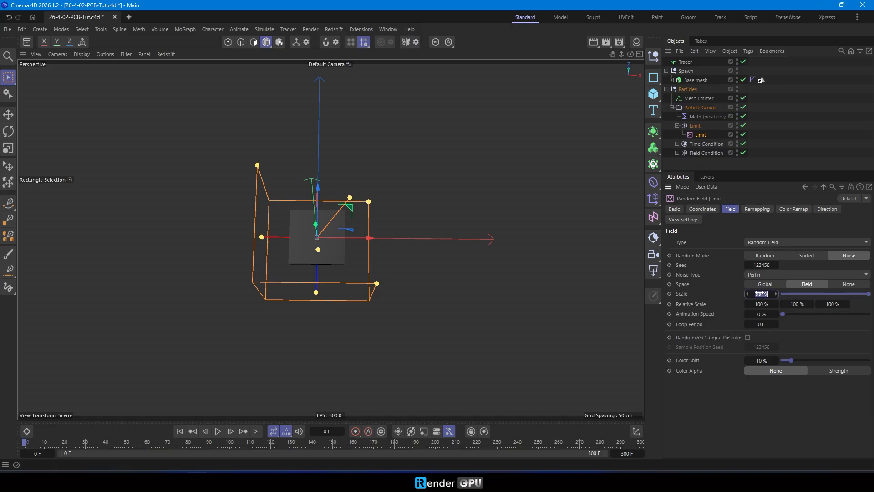
- Set the Limit random field's scale to 400 %, noise type to Cell and animation speed to 100 %
{"action": "left_click", "coordinate": [774, 275]}
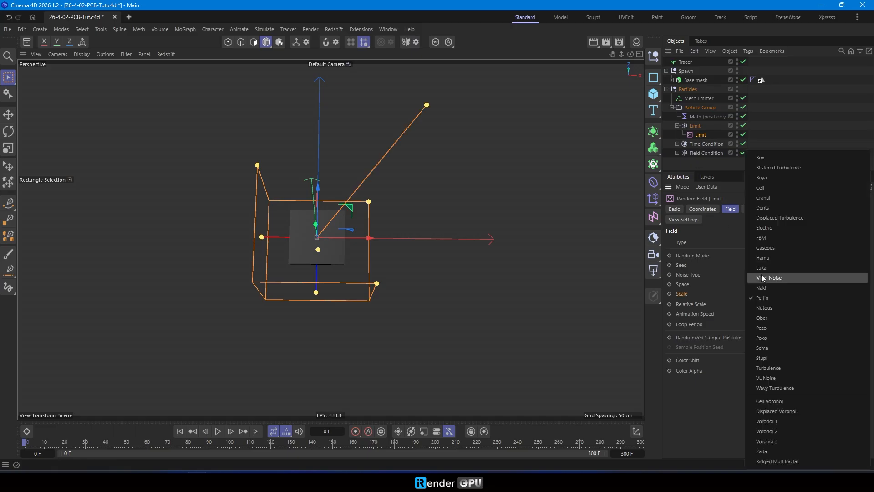
{"action": "left_click", "coordinate": [779, 187]}
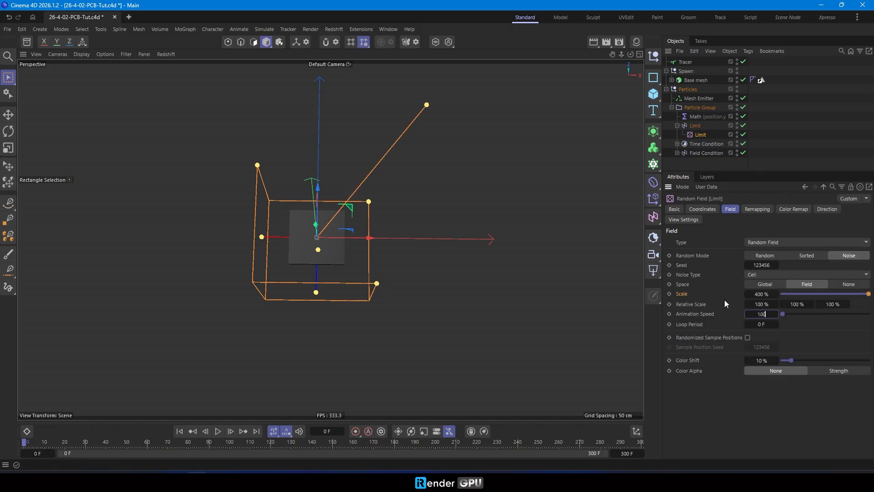
{"action": "left_click", "coordinate": [697, 126]}
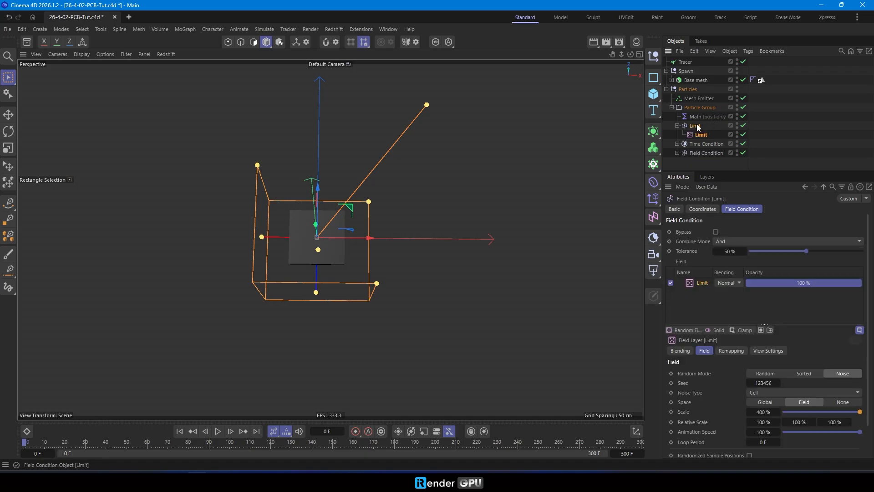
- Add the Base mesh's Rectangle spline above the random field in the Limit condition, with Subtract blending
{"action": "left_click", "coordinate": [672, 80]}
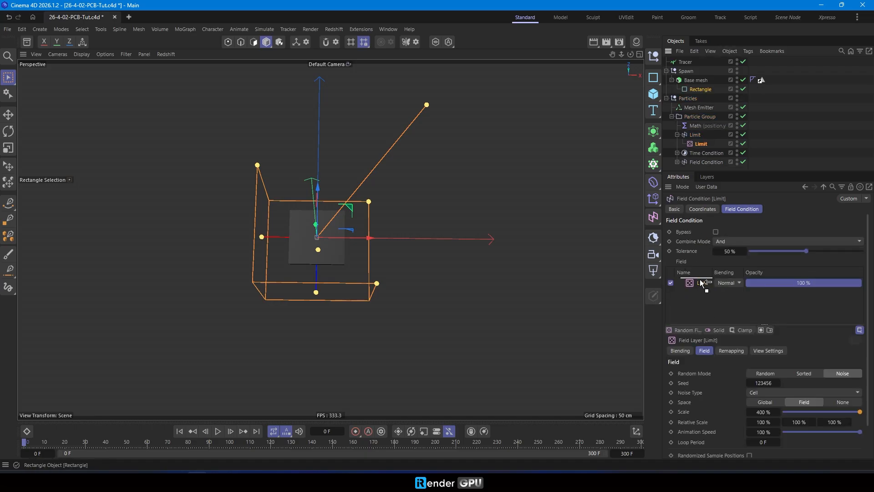
{"action": "left_click_drag", "start_coordinate": [701, 283], "coordinate": [701, 282]}
{"action": "left_click", "coordinate": [741, 283]}
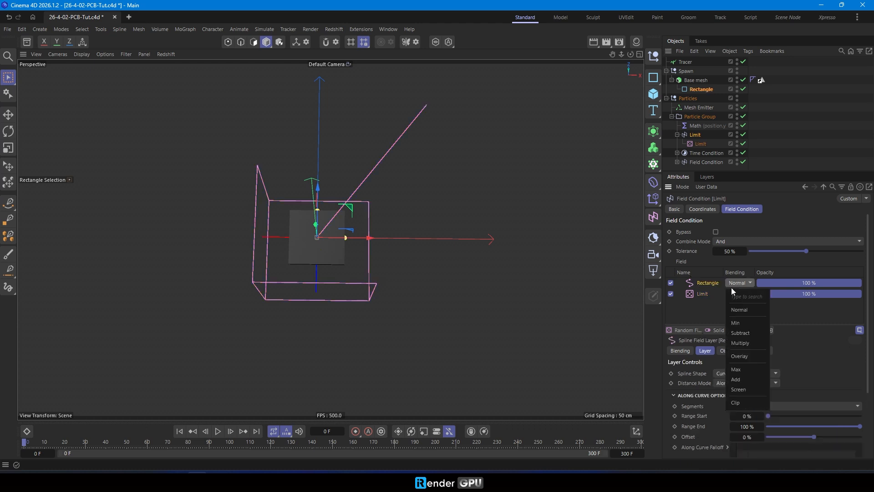
{"action": "left_click", "coordinate": [747, 334]}
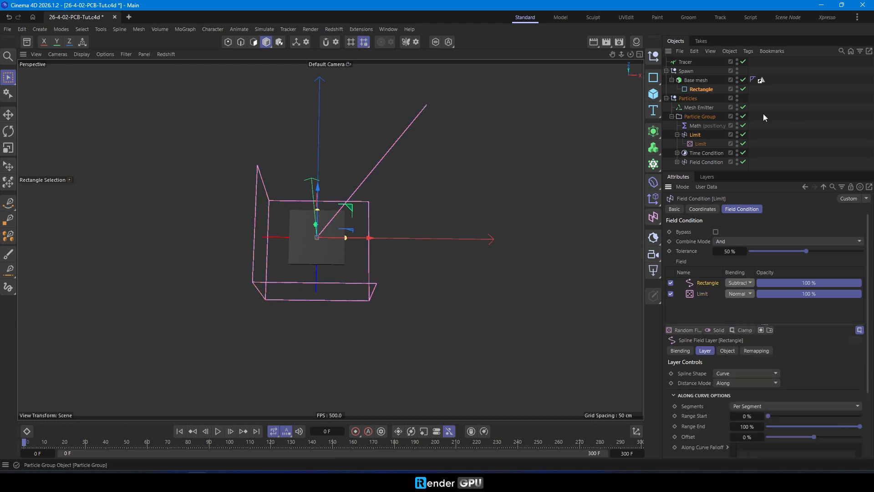
- Hide the Limit random field in the viewport and set the Rectangle layer's Distance Mode to Radius with a 50 cm radius
{"action": "left_click", "coordinate": [738, 142]}
{"action": "left_click", "coordinate": [749, 384]}
{"action": "left_click", "coordinate": [755, 397]}
{"action": "left_click", "coordinate": [729, 406]}
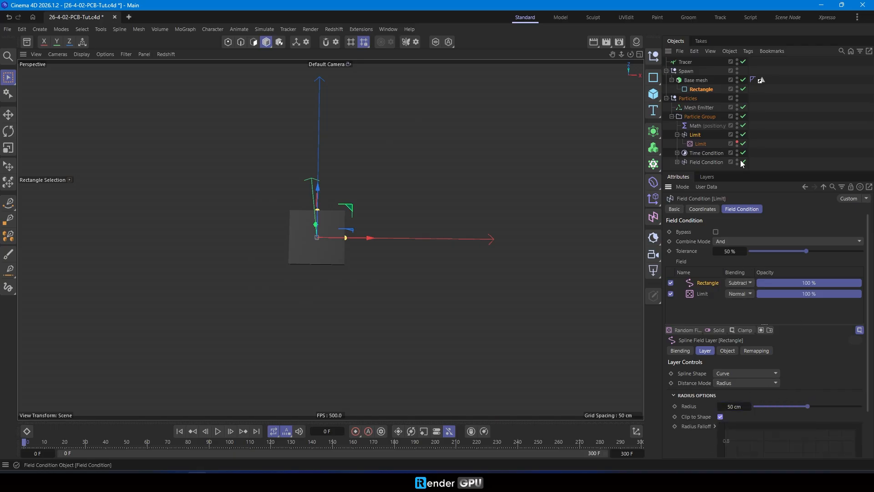
- Nest the Time Condition and Field Condition under the Limit condition, play the simulation and expand the Time Condition's children
{"action": "left_click", "coordinate": [705, 153]}
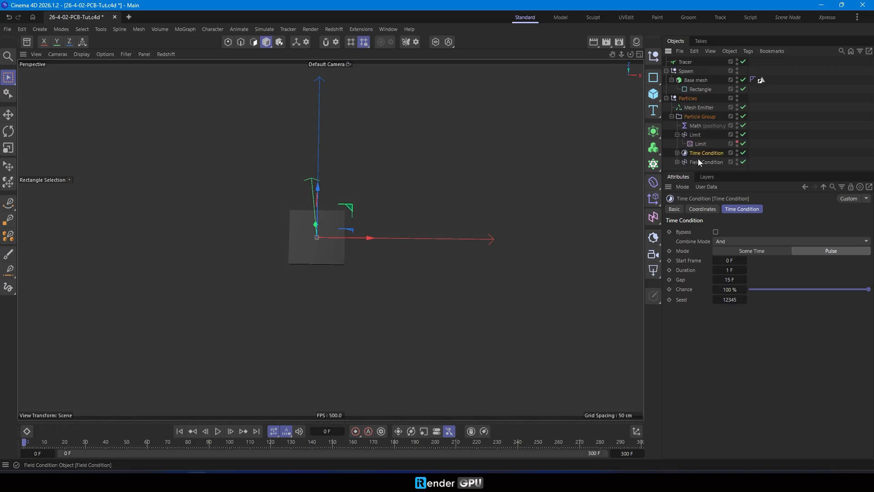
{"action": "left_click", "coordinate": [698, 163], "text": "shift"}
{"action": "left_click_drag", "start_coordinate": [697, 162], "coordinate": [709, 140]}
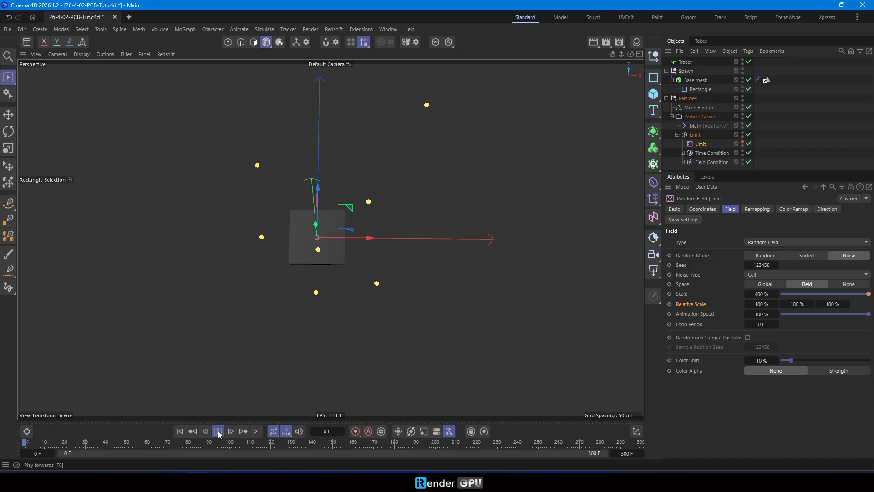
{"action": "left_click", "coordinate": [687, 62]}
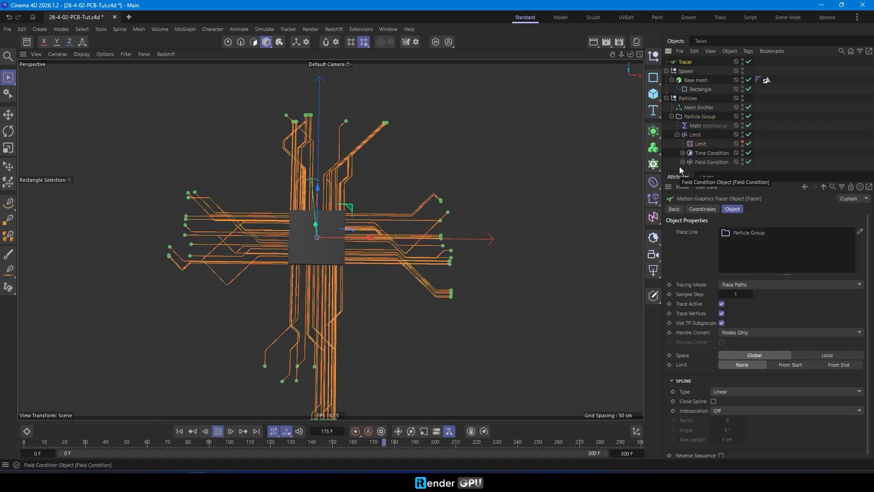
{"action": "left_click", "coordinate": [682, 153]}
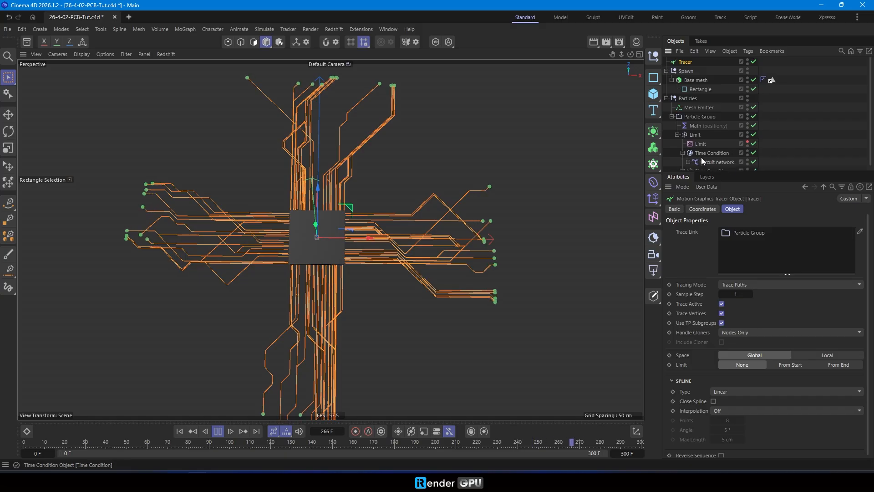
{"action": "left_click_drag", "start_coordinate": [769, 173], "coordinate": [769, 204]}
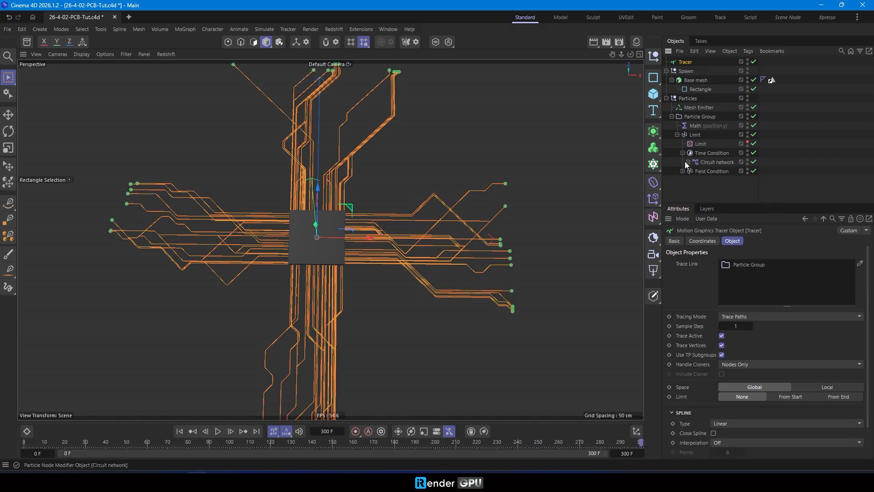
- Set the Limit random field's noise type to Blistered Turbulence and replay the simulation from the start
{"action": "left_click", "coordinate": [734, 142]}
{"action": "left_click_drag", "start_coordinate": [274, 430], "coordinate": [294, 426]}
{"action": "left_click", "coordinate": [180, 432]}
{"action": "left_click", "coordinate": [761, 308]}
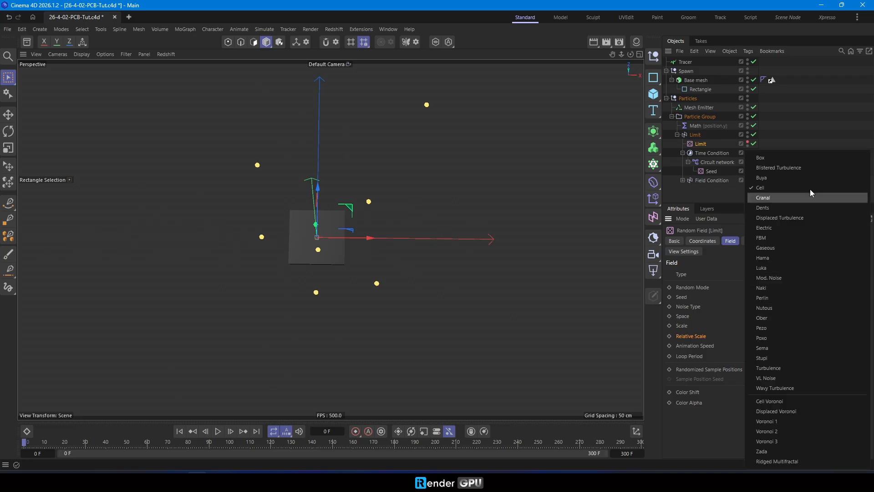
{"action": "left_click", "coordinate": [805, 168]}
{"action": "key", "text": "F8"}
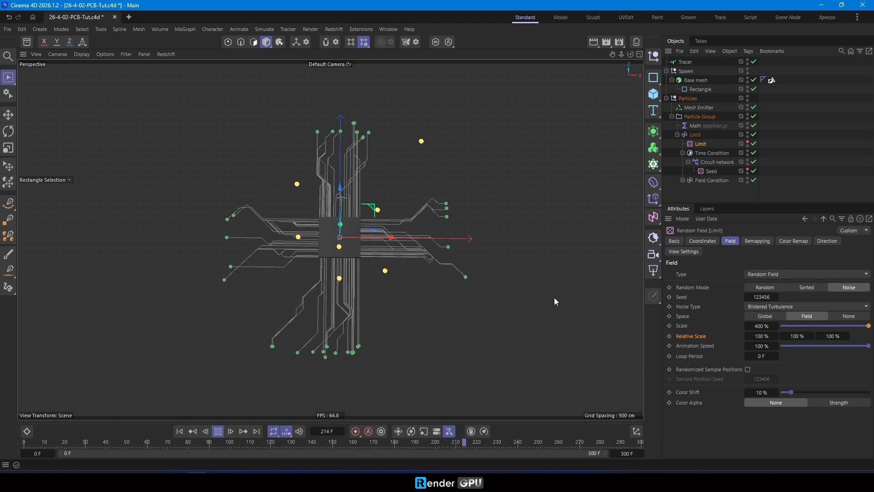
- Set the Limit random field's noise type to Cell Voronoi and the Seed random field's noise type to Electric
{"action": "left_click", "coordinate": [795, 307]}
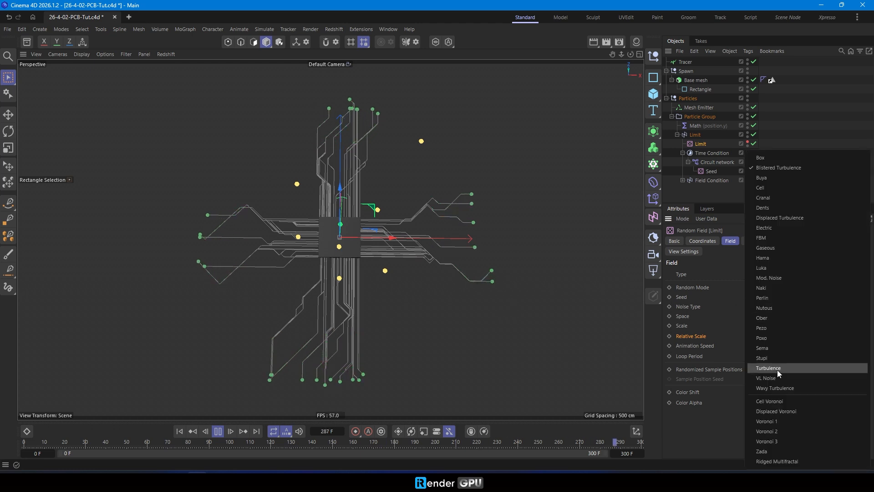
{"action": "left_click", "coordinate": [777, 400]}
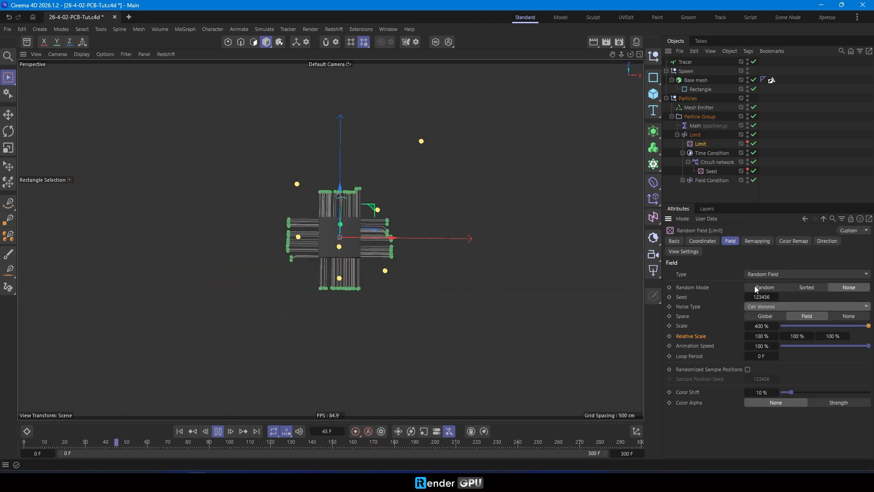
{"action": "left_click", "coordinate": [715, 171]}
{"action": "left_click", "coordinate": [777, 306]}
{"action": "left_click", "coordinate": [781, 231]}
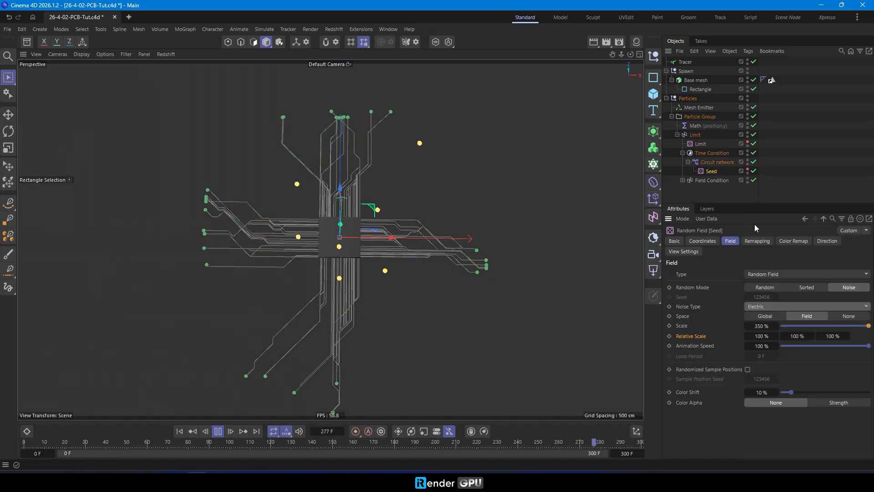
- Set the Limit random field's noise type to VL Noise and the Seed random field's to Voronoi 1, checking the traced paths in playback
{"action": "left_click", "coordinate": [722, 144]}
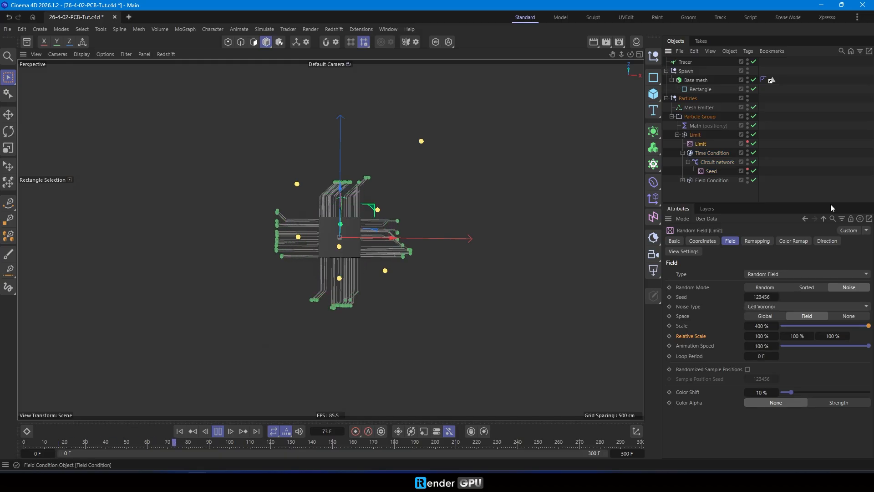
{"action": "left_click", "coordinate": [786, 305]}
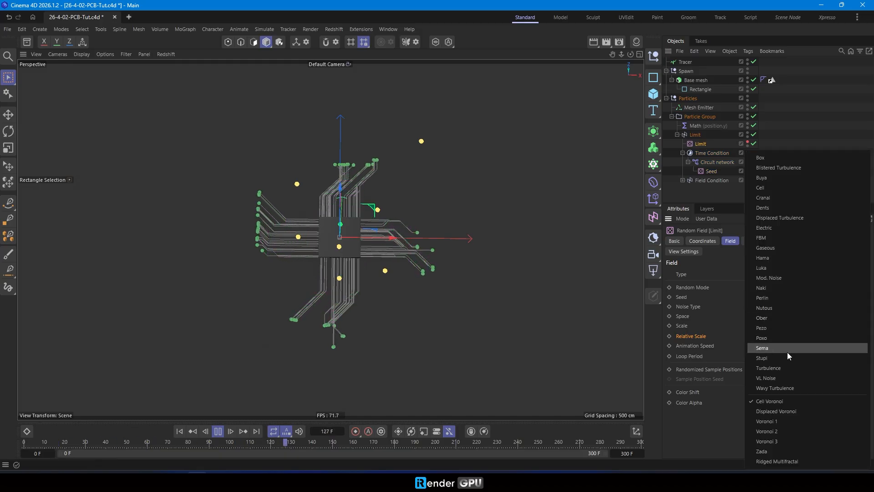
{"action": "left_click", "coordinate": [782, 377]}
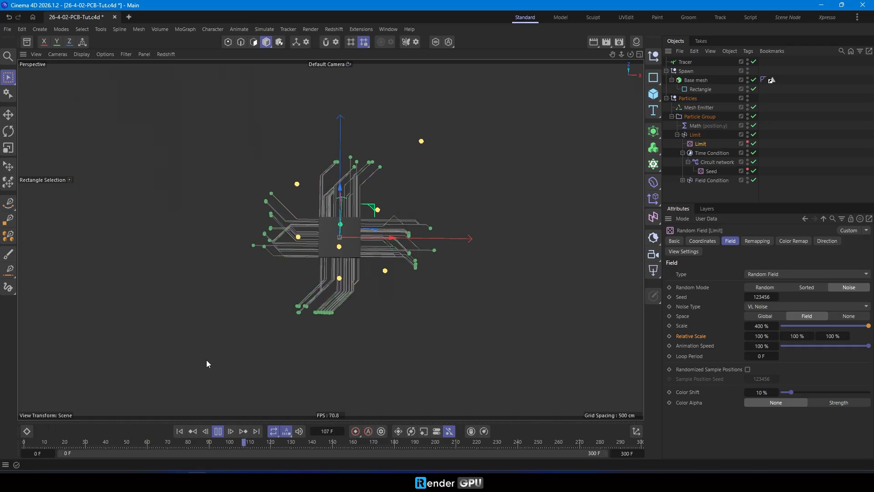
{"action": "left_click", "coordinate": [709, 171]}
{"action": "left_click", "coordinate": [776, 307]}
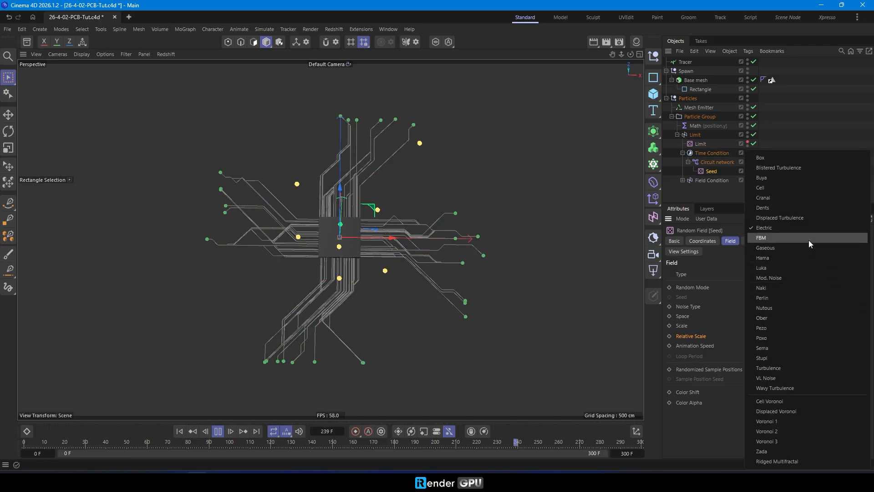
{"action": "left_click", "coordinate": [796, 421]}
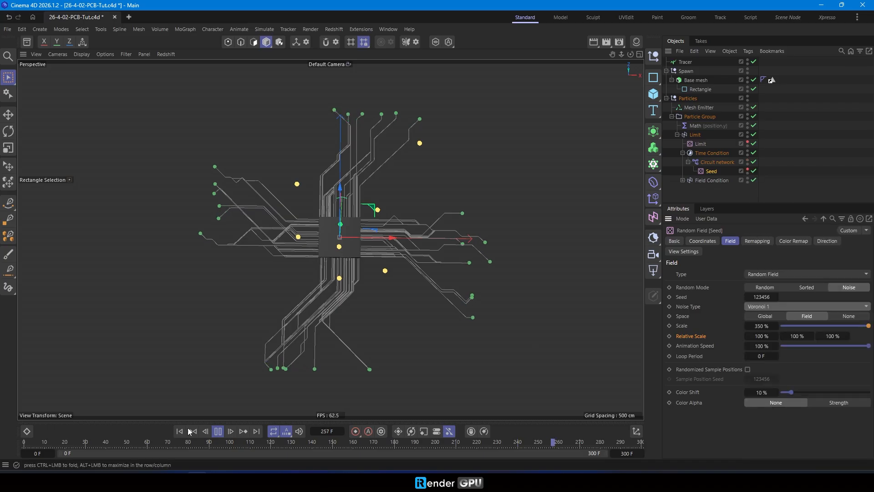
{"action": "left_click", "coordinate": [192, 430]}
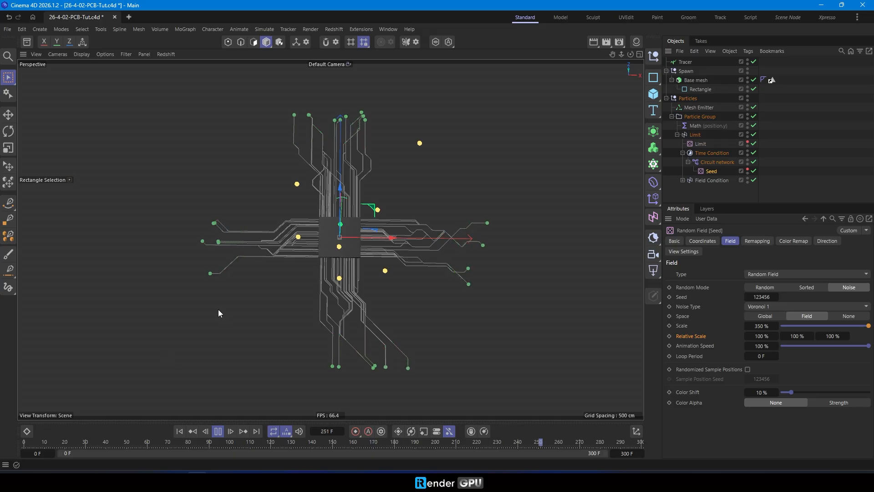
{"action": "left_click", "coordinate": [685, 62]}
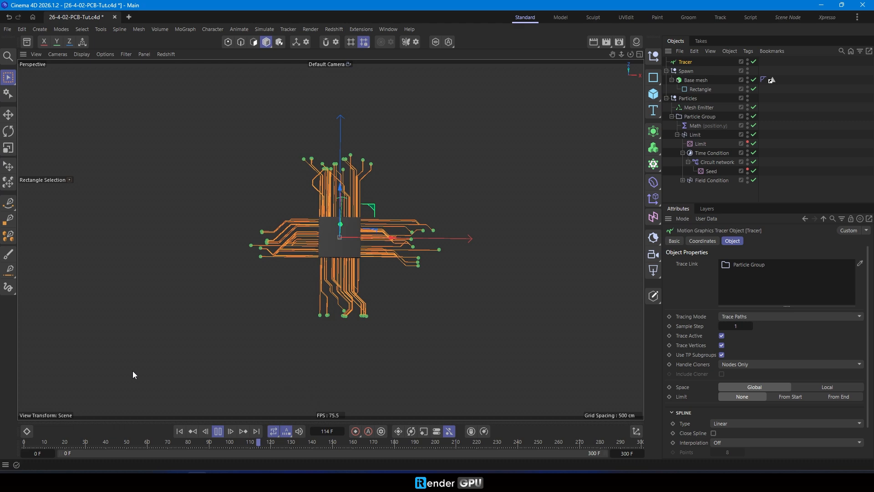
{"action": "left_click_drag", "start_coordinate": [333, 272], "coordinate": [273, 245], "text": "alt"}
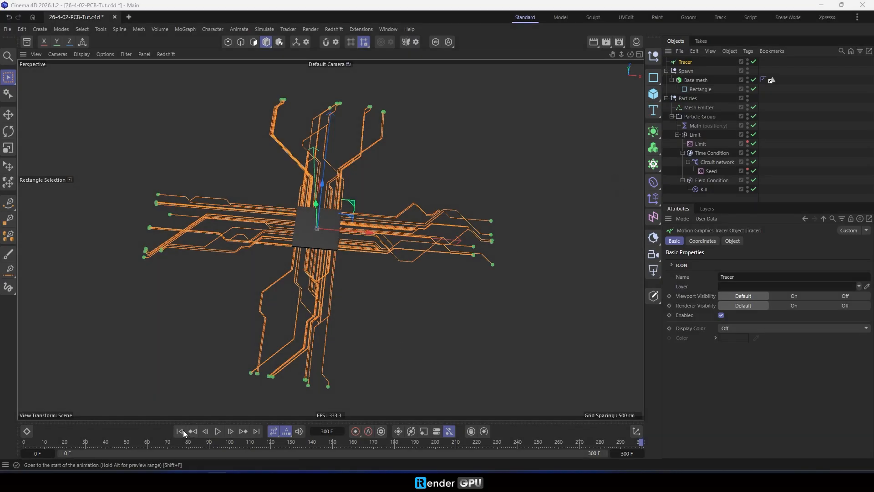
- Return the animation to its first frame and add a Null named Circuit wave
{"action": "left_click", "coordinate": [179, 430]}
{"action": "left_click", "coordinate": [653, 56]}
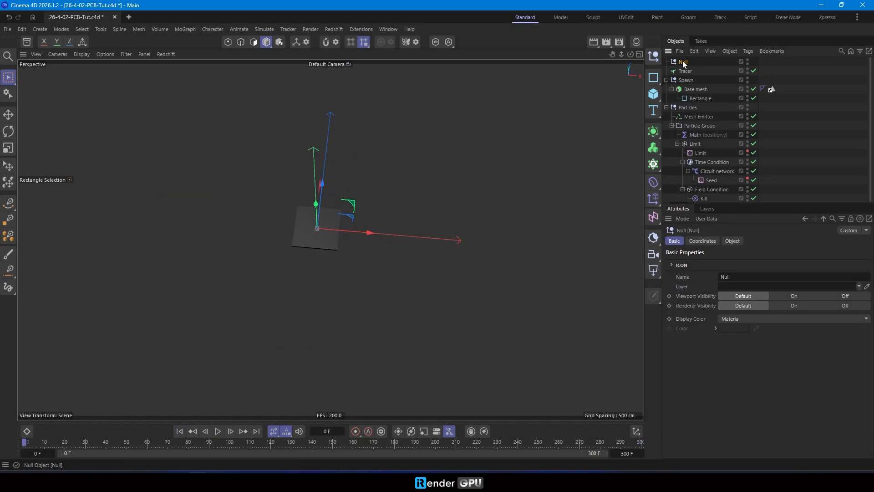
{"action": "double_click", "coordinate": [685, 62]}
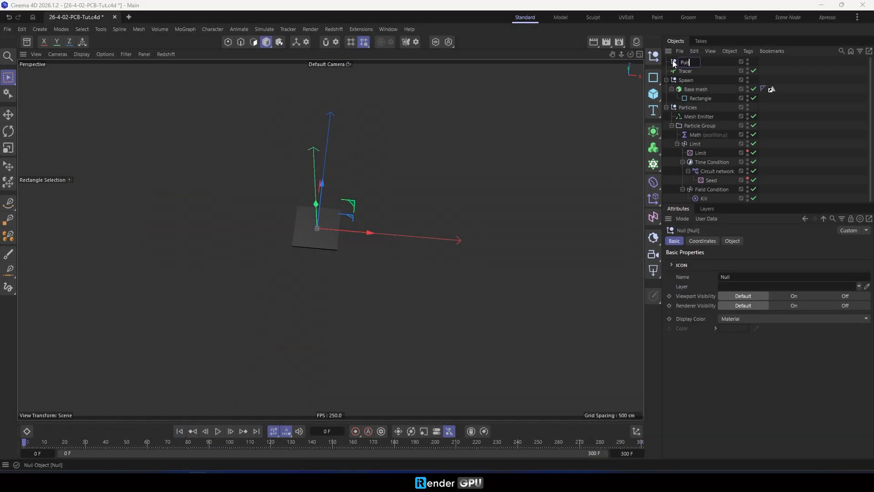
{"action": "key", "text": "Return"}
{"action": "double_click", "coordinate": [689, 62]}
{"action": "type", "text": "Circuit wave"}
{"action": "key", "text": "Return"}
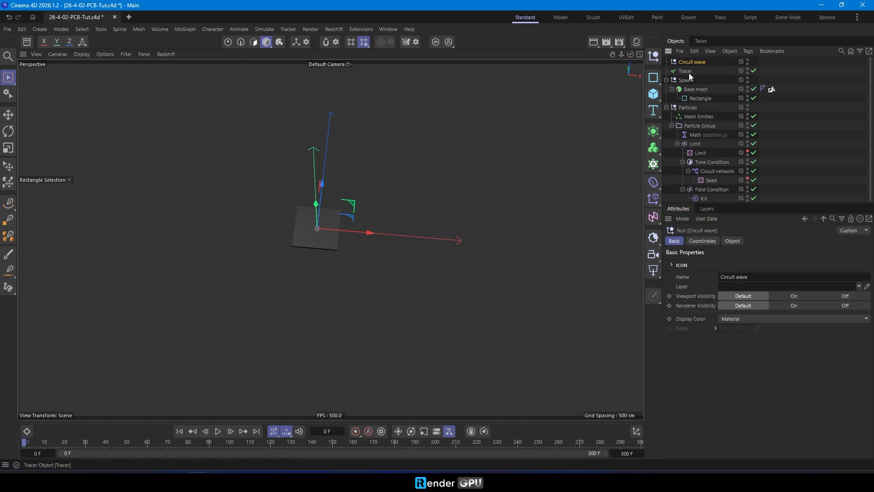
- Place the Tracer inside the Circuit wave null and create an Instance of the Tracer
{"action": "left_click_drag", "start_coordinate": [690, 61], "coordinate": [691, 62]}
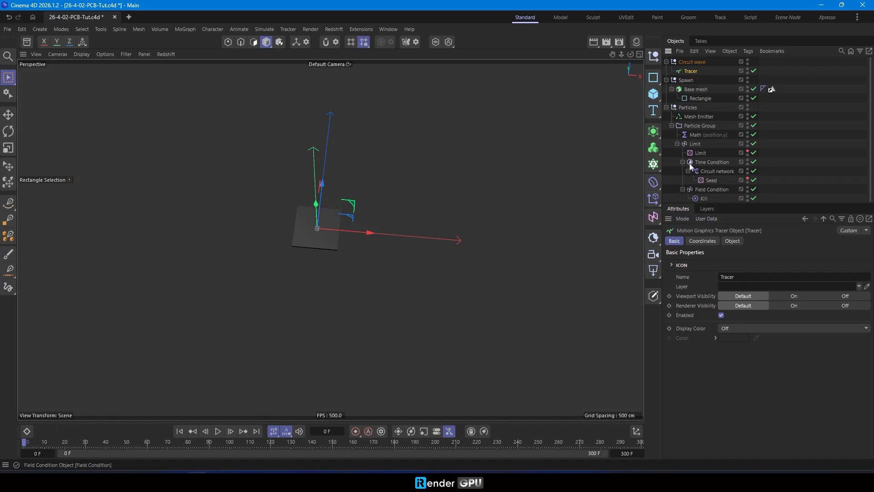
{"action": "left_click", "coordinate": [668, 108]}
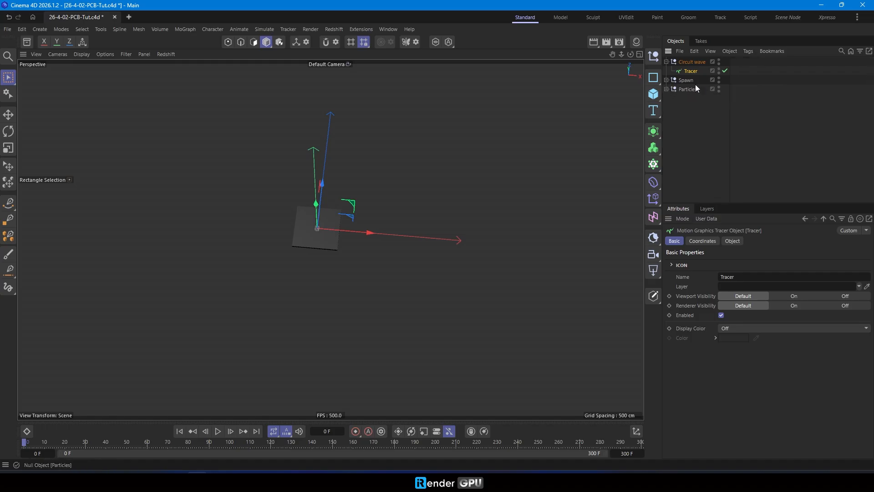
{"action": "left_click", "coordinate": [654, 165]}
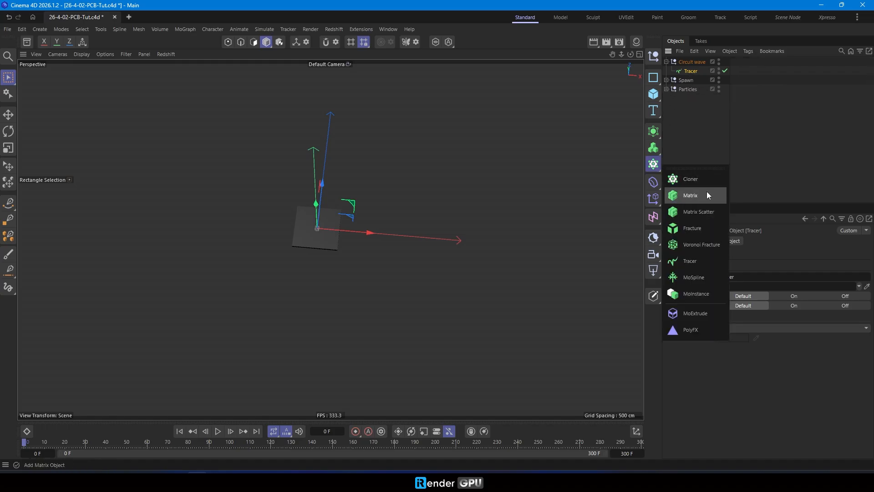
{"action": "left_click", "coordinate": [654, 132]}
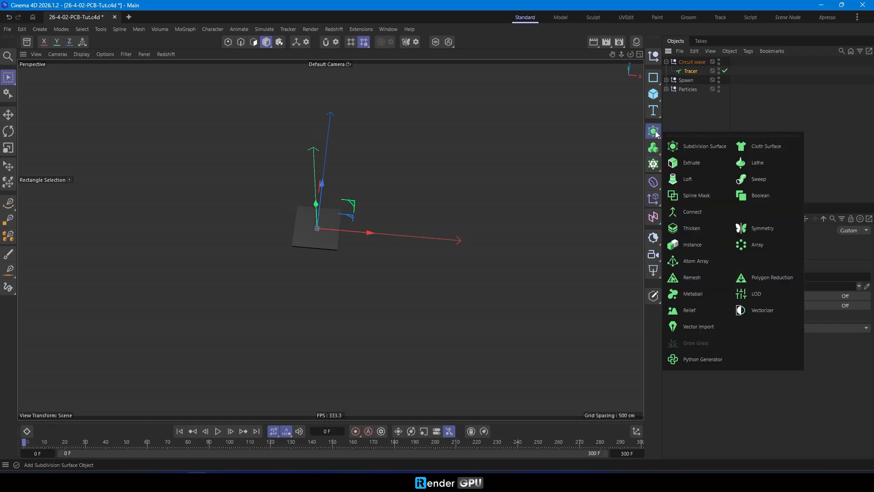
{"action": "left_click", "coordinate": [710, 244]}
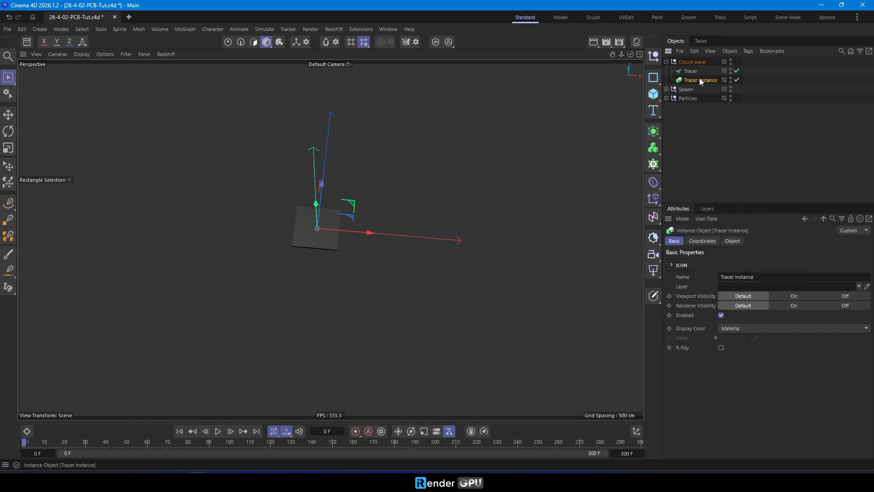
- Wrap the Tracer Instance in a Sweep and place an n-Side spline above it as the sweep profile
{"action": "left_click", "coordinate": [654, 132]}
{"action": "left_click", "coordinate": [770, 178], "text": "alt"}
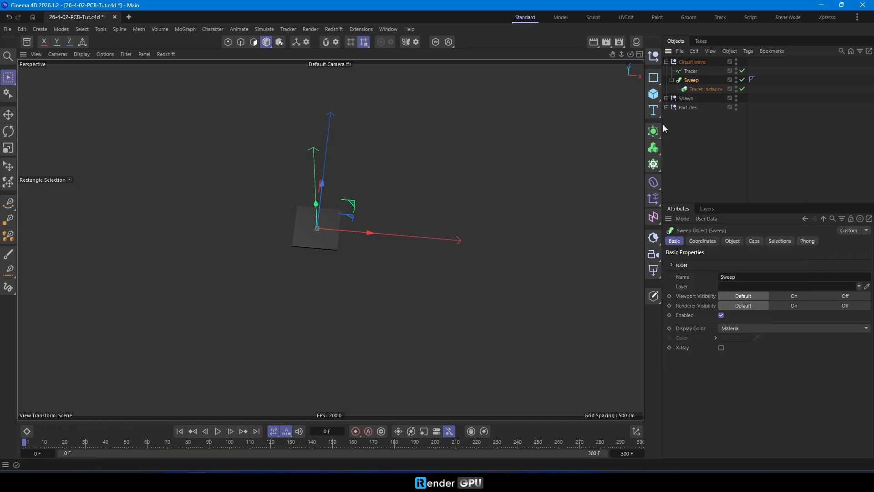
{"action": "left_click_drag", "start_coordinate": [658, 83], "coordinate": [693, 144]}
{"action": "left_click_drag", "start_coordinate": [686, 62], "coordinate": [703, 93]}
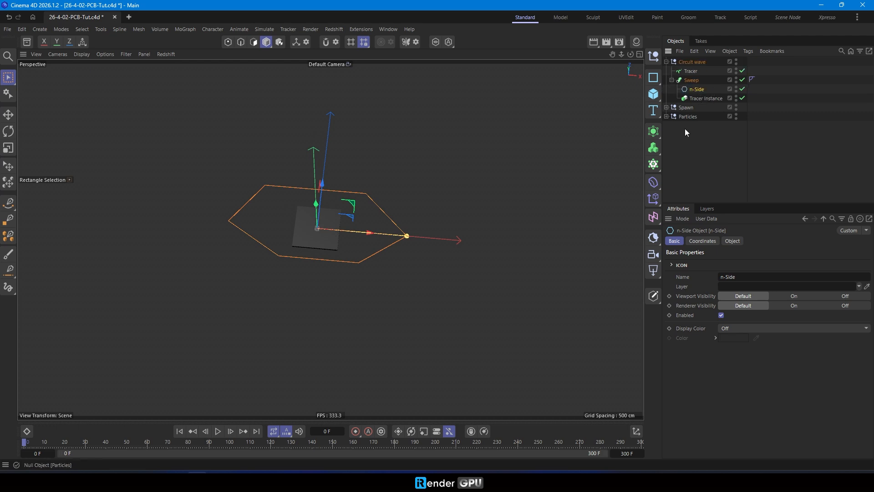
- Give the n-Side profile 2 sides and a 2 cm radius, playing the animation briefly to check the swept traces
{"action": "left_click", "coordinate": [732, 241]}
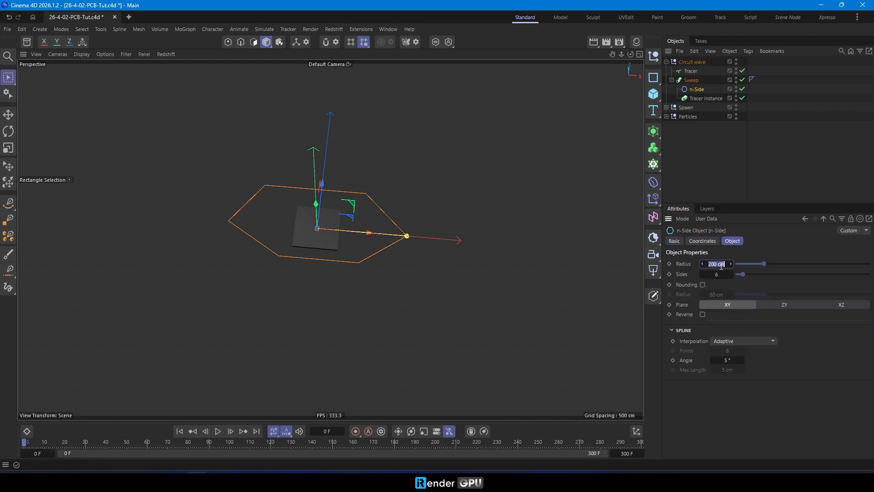
{"action": "left_click", "coordinate": [722, 273]}
{"action": "type", "text": "3"}
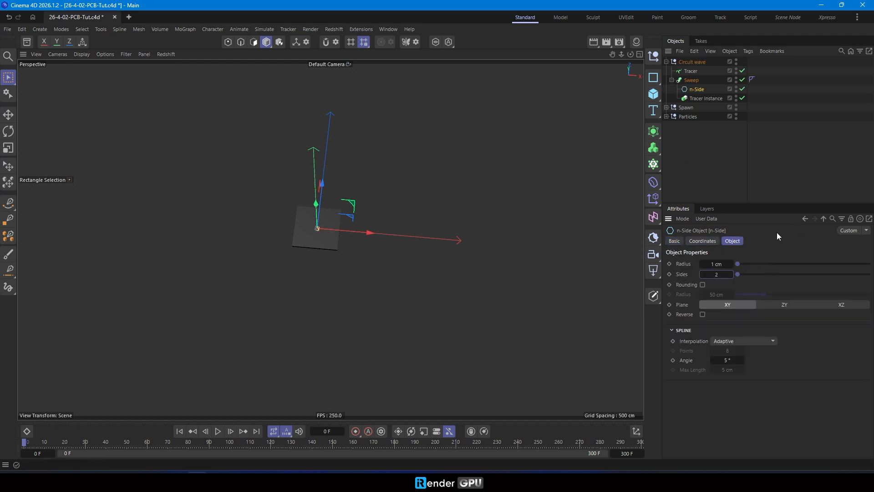
{"action": "left_click", "coordinate": [219, 434]}
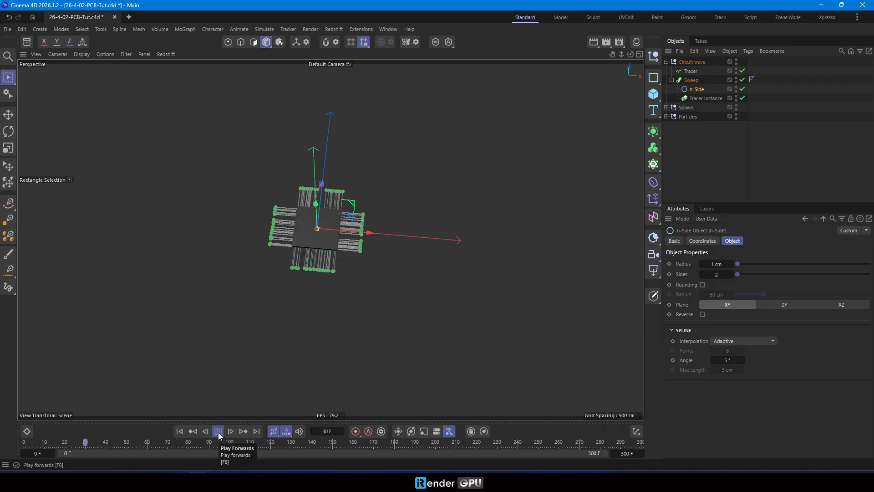
{"action": "left_click", "coordinate": [219, 435]}
{"action": "key", "text": "Return"}
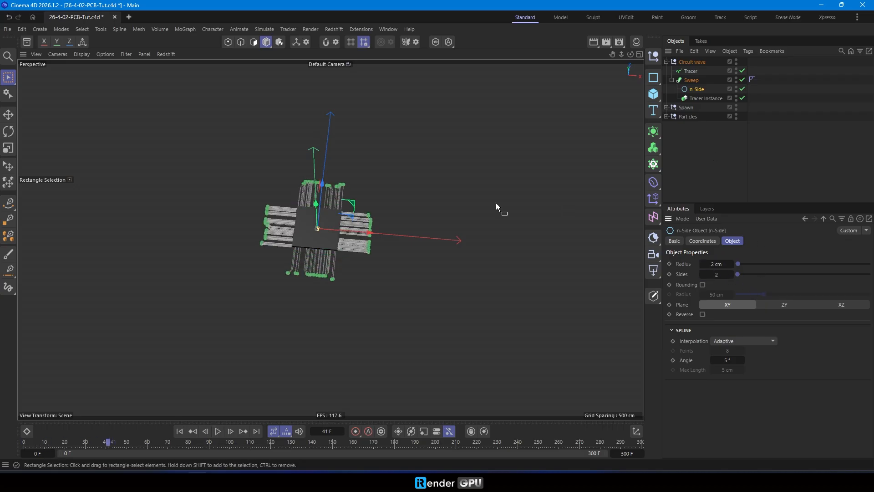
- Set the n-Side profile's plane to XZ and replay the animation from the start
{"action": "scroll", "coordinate": [335, 258], "scroll_direction": "up", "scroll_amount": 8}
{"action": "left_click_drag", "start_coordinate": [360, 234], "coordinate": [359, 231], "text": "alt"}
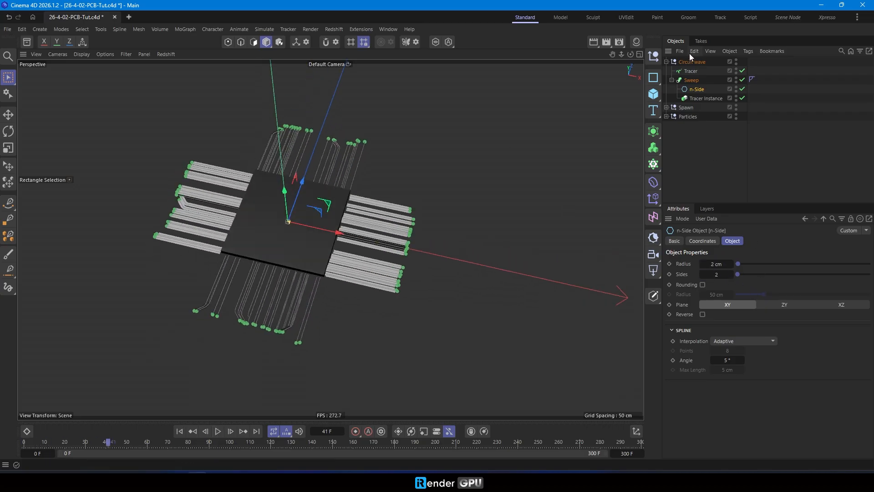
{"action": "left_click", "coordinate": [850, 305]}
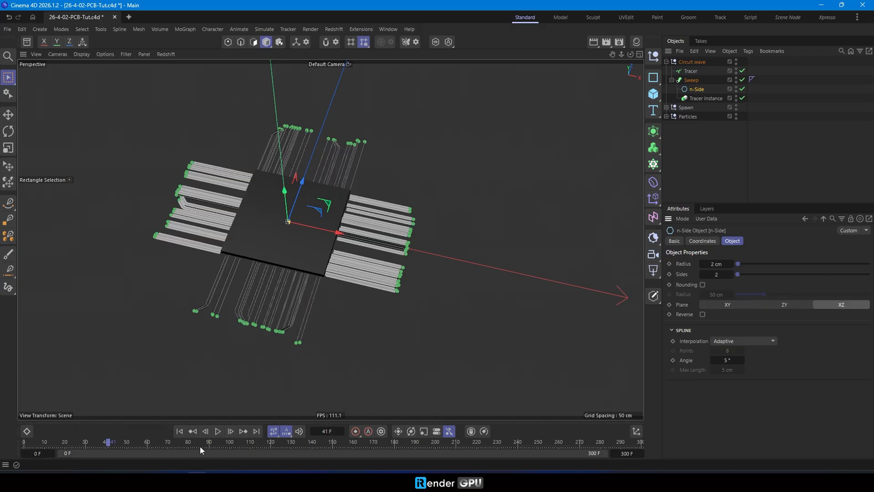
{"action": "left_click", "coordinate": [180, 431]}
{"action": "left_click", "coordinate": [218, 432]}
{"action": "left_click", "coordinate": [217, 433]}
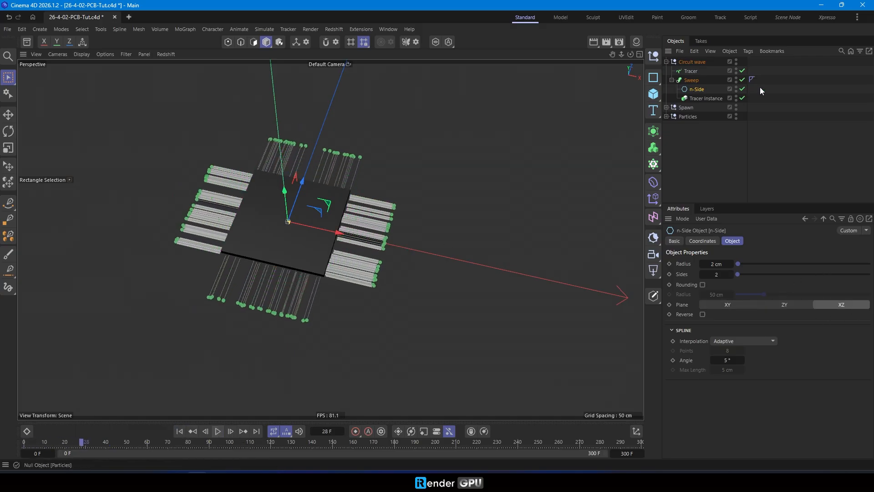
- Set the n-Side profile's plane to XY, disable Banking on the Sweep, and play the animation briefly to check the traces
{"action": "left_click", "coordinate": [780, 306]}
{"action": "left_click", "coordinate": [741, 305]}
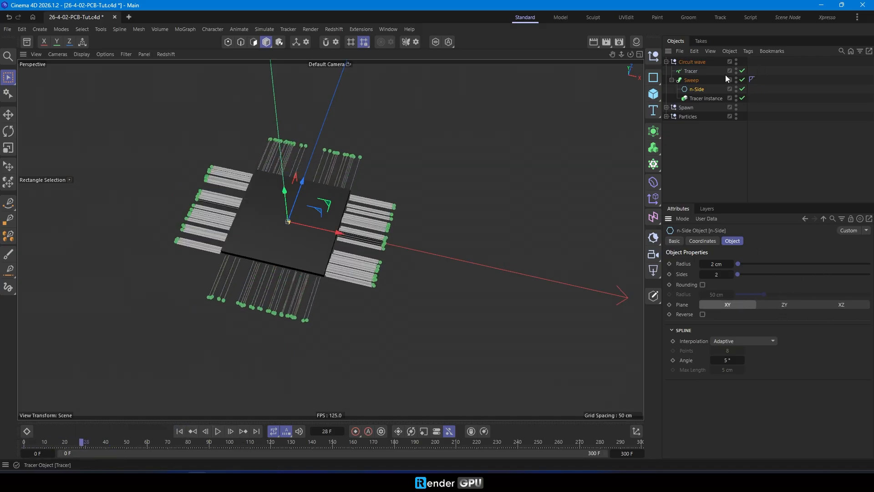
{"action": "left_click", "coordinate": [693, 80]}
{"action": "left_click", "coordinate": [731, 335]}
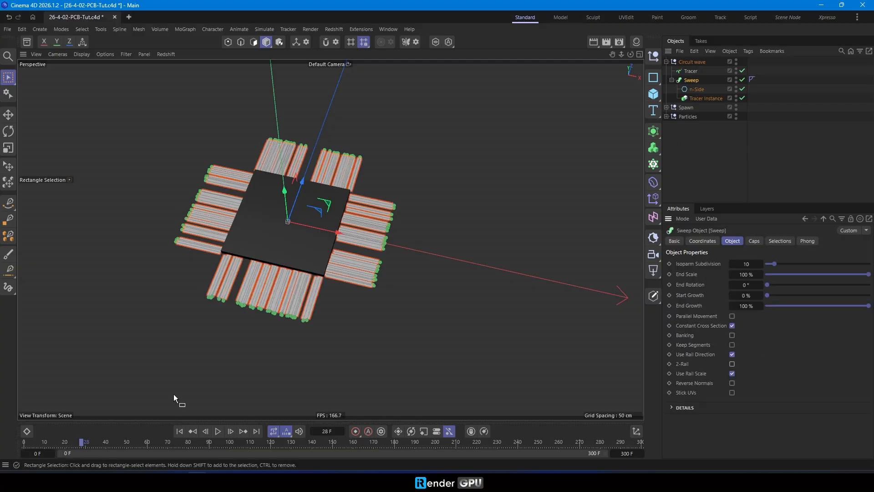
{"action": "left_click", "coordinate": [217, 431]}
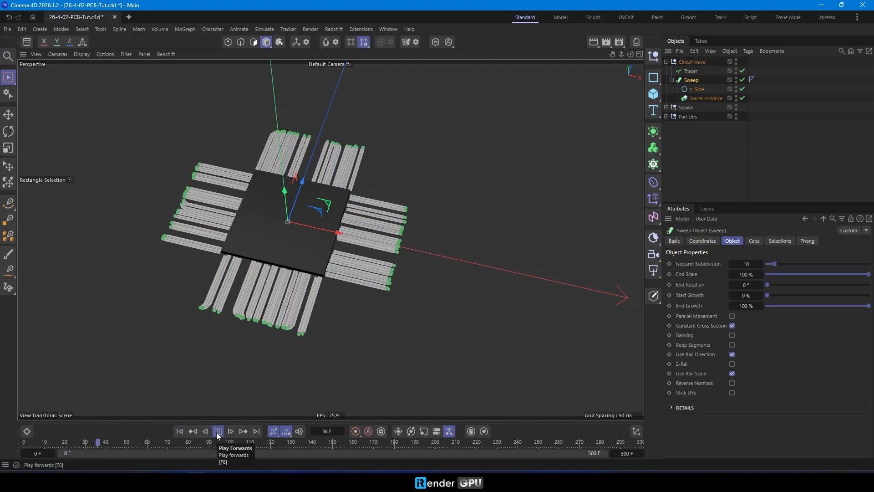
{"action": "left_click", "coordinate": [218, 431]}
- Set the n-Side profile's radius to 1 cm
{"action": "left_click", "coordinate": [698, 90]}
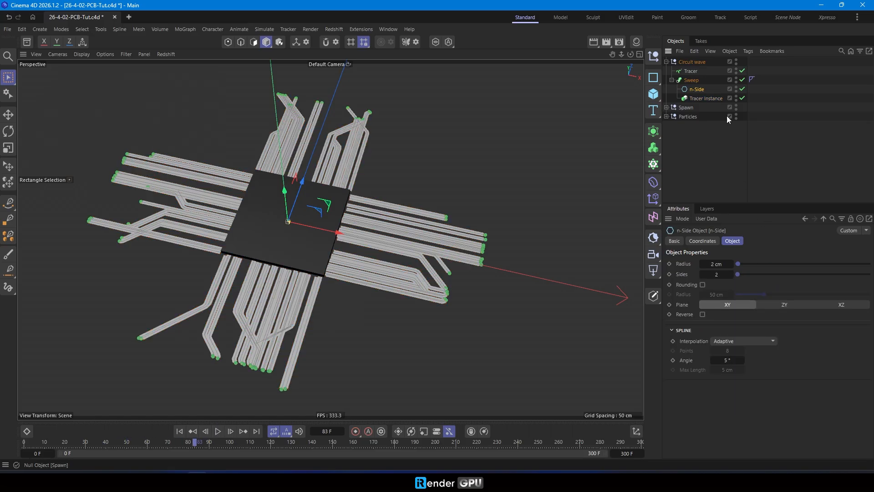
{"action": "type", "text": "1"}
{"action": "key", "text": "Return"}
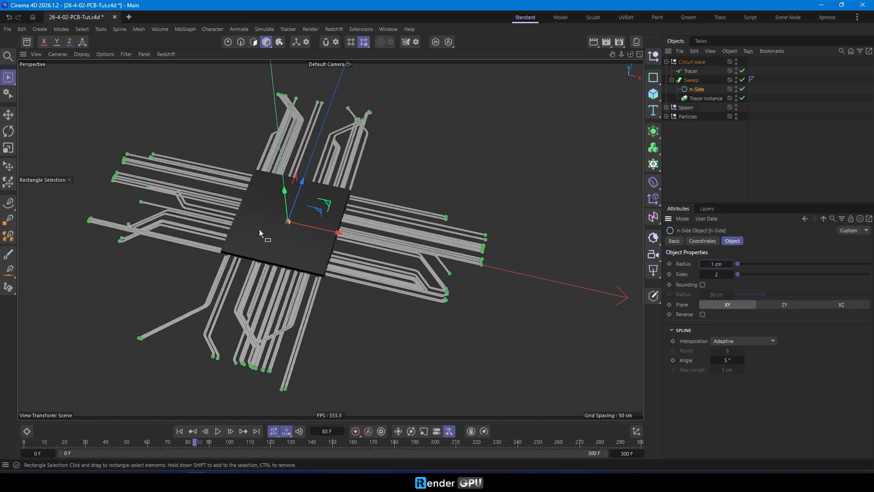
{"action": "scroll", "coordinate": [469, 239], "scroll_direction": "down", "scroll_amount": 3}
- Add a Pulse Spline Modifier as a child of the Tracer Instance
{"action": "left_click", "coordinate": [704, 99]}
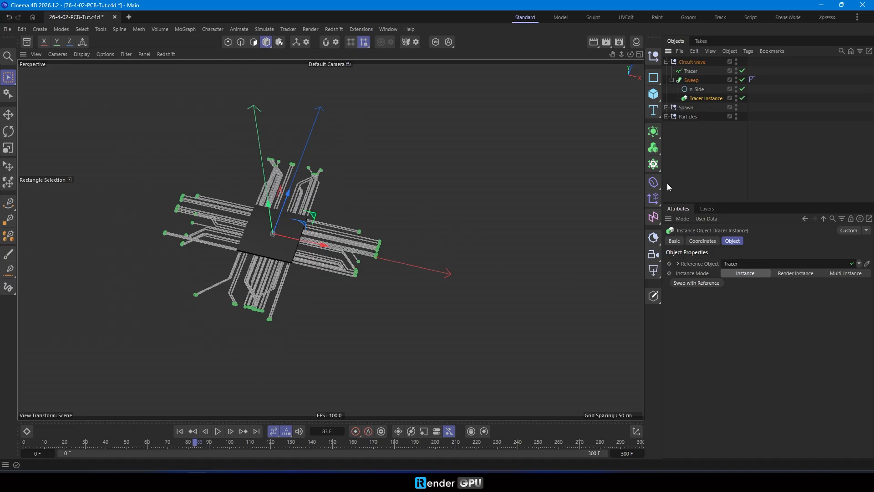
{"action": "left_click", "coordinate": [654, 182]}
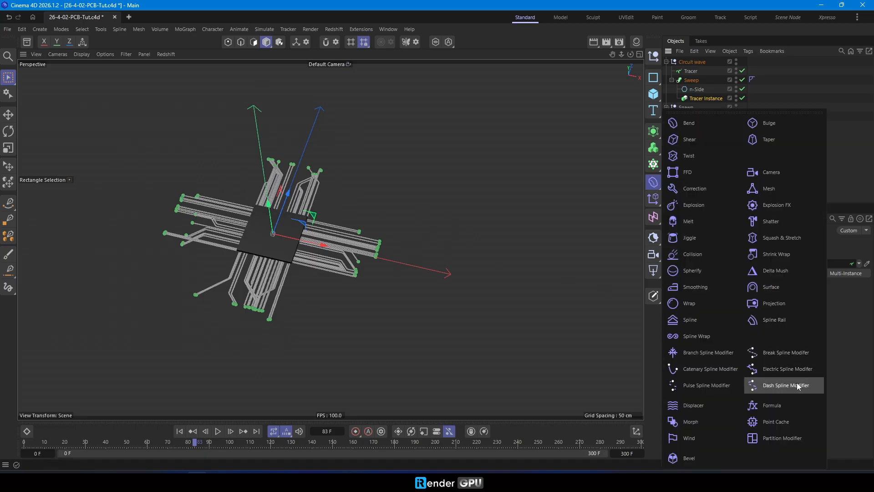
{"action": "left_click", "coordinate": [718, 386]}
{"action": "left_click_drag", "start_coordinate": [706, 108], "coordinate": [714, 109]}
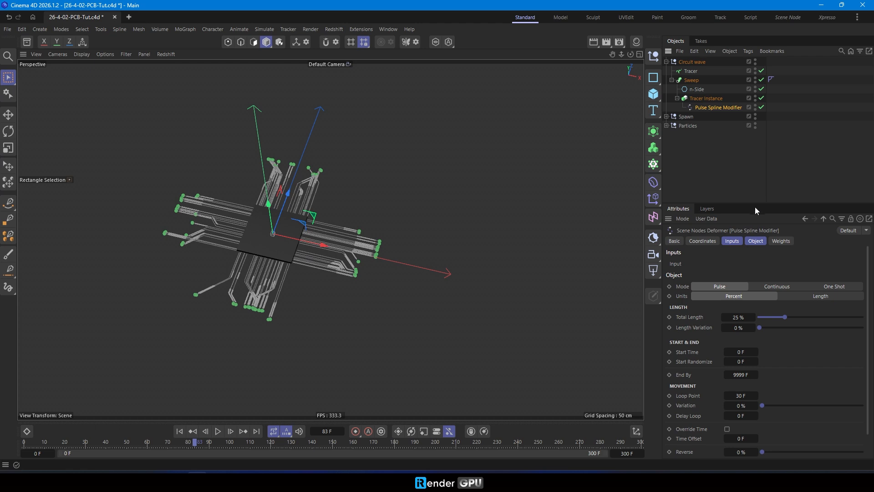
- Set the Pulse Spline Modifier's Total Length to 20% and Length Variation to 5%
{"action": "left_click_drag", "start_coordinate": [755, 202], "coordinate": [755, 130]}
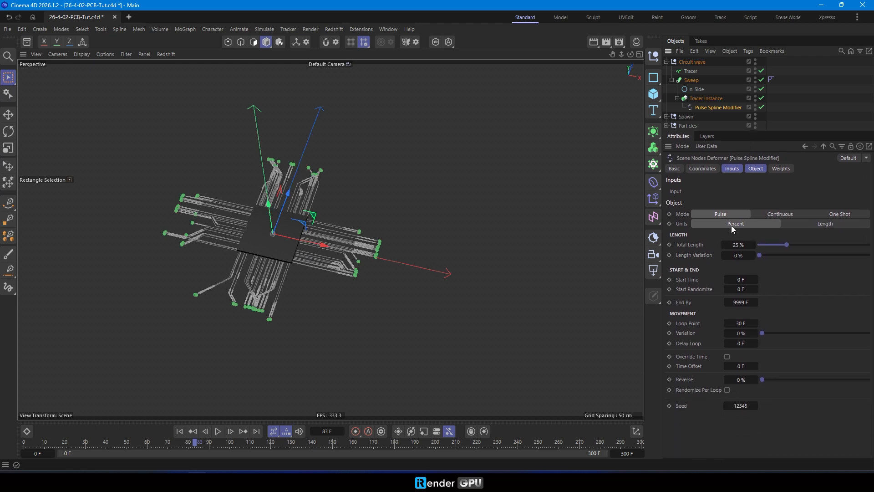
{"action": "left_click", "coordinate": [741, 247]}
{"action": "type", "text": "20"}
{"action": "left_click", "coordinate": [740, 255]}
{"action": "key", "text": "Return"}
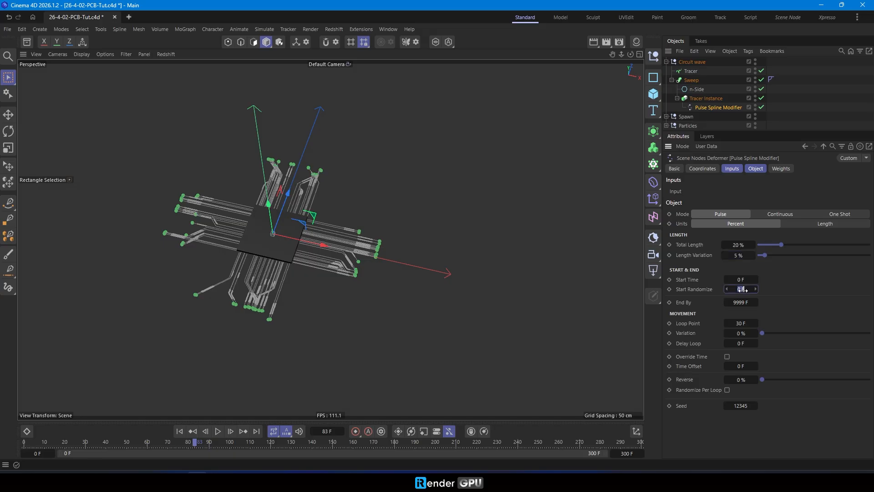
- Give the pulse a Start Randomize of 5 F, a Loop Point of 45 F and a movement Variation of 5%, replaying from the start
{"action": "left_click_drag", "start_coordinate": [743, 290], "coordinate": [766, 275]}
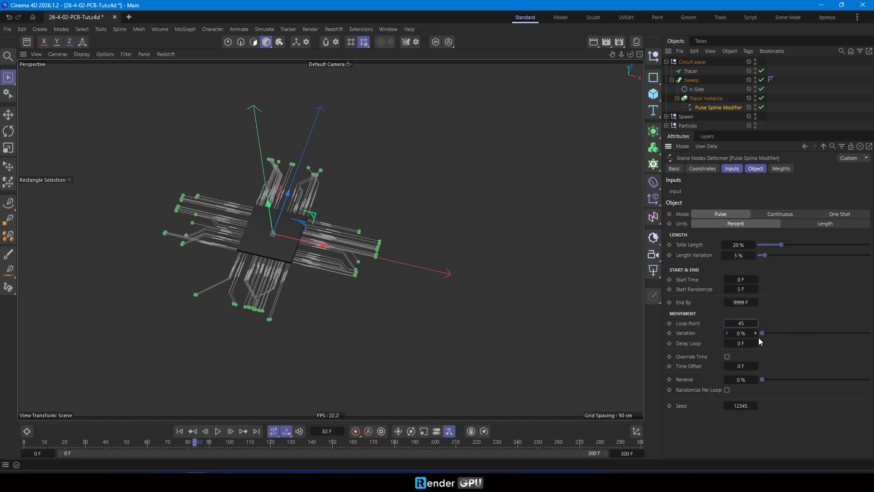
{"action": "left_click", "coordinate": [743, 333]}
{"action": "key", "text": "Return"}
{"action": "left_click", "coordinate": [179, 431]}
{"action": "left_click", "coordinate": [218, 431]}
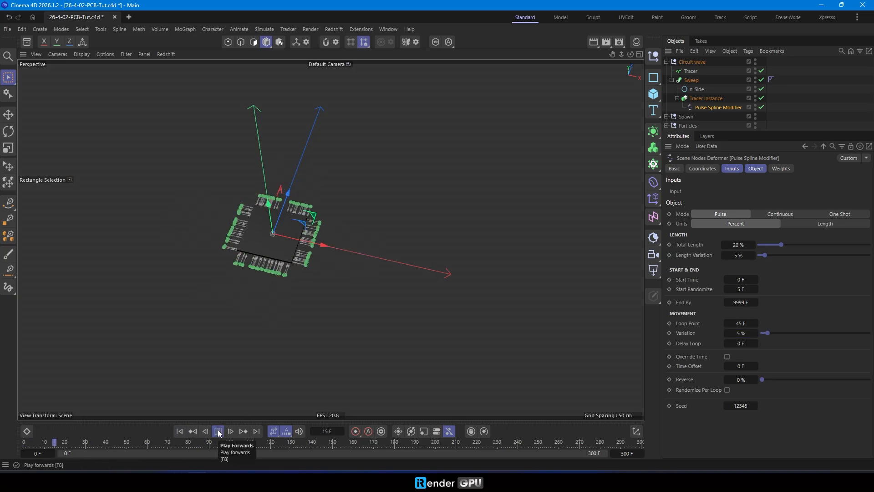
- Set the pulse's Total Length to 25% while the animation plays
{"action": "left_click", "coordinate": [730, 244]}
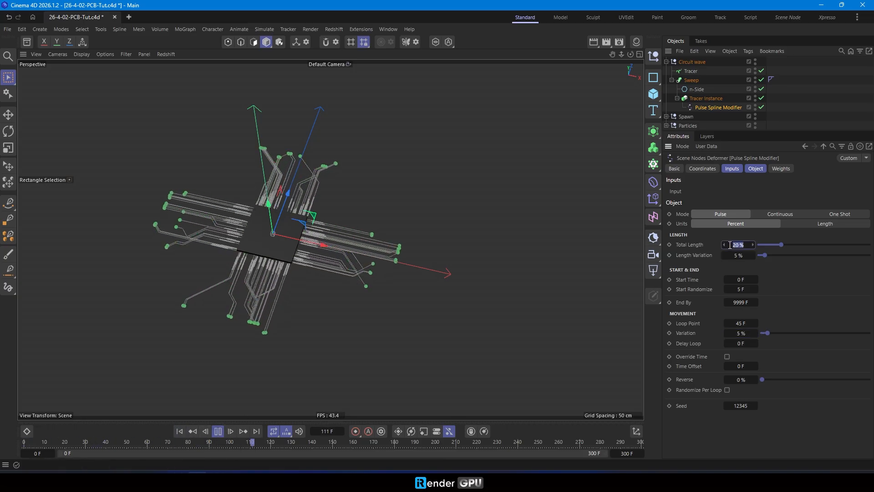
{"action": "type", "text": "25"}
{"action": "key", "text": "Return"}
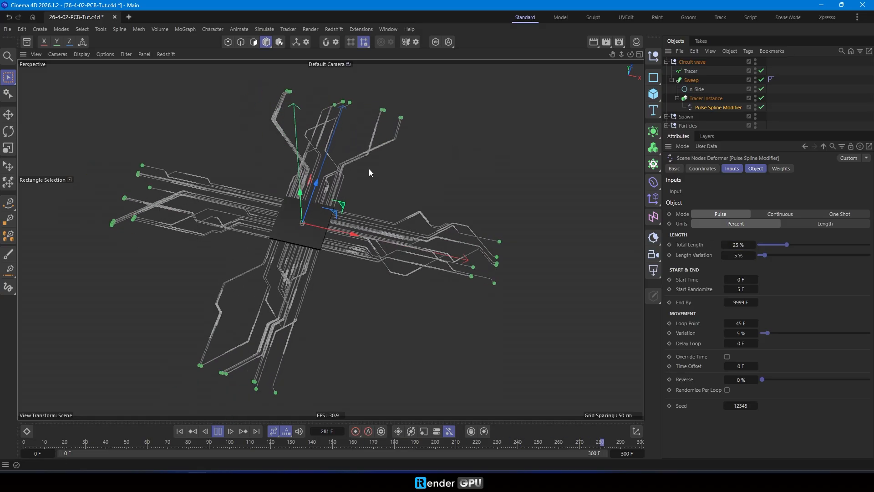
- Wrap the Sweep in a Fracture object inside the Circuit wave null and set its mode to Explode Segments
{"action": "left_click", "coordinate": [692, 80]}
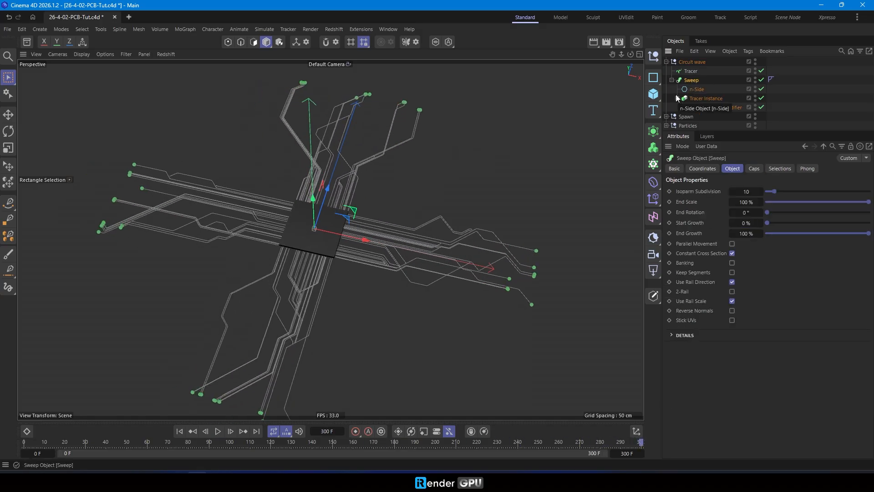
{"action": "left_click", "coordinate": [653, 164]}
{"action": "left_click", "coordinate": [692, 227]}
{"action": "left_click_drag", "start_coordinate": [688, 62], "coordinate": [698, 88]}
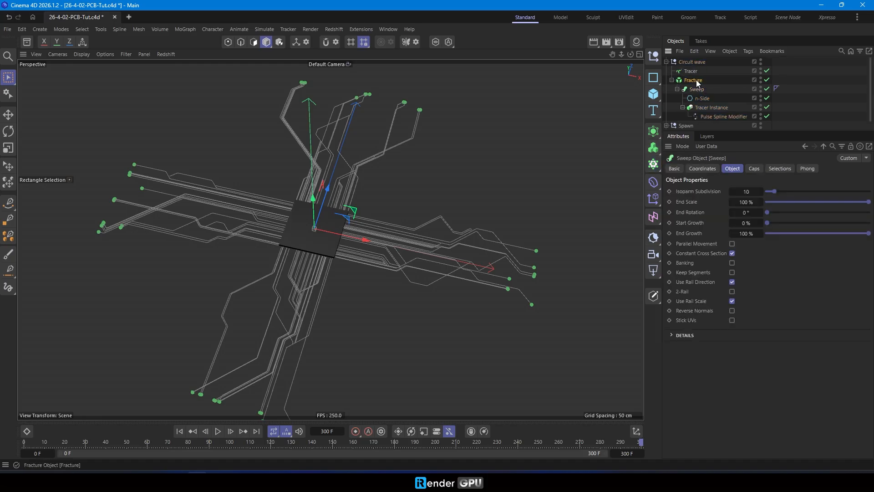
{"action": "left_click", "coordinate": [737, 190]}
{"action": "left_click", "coordinate": [725, 215]}
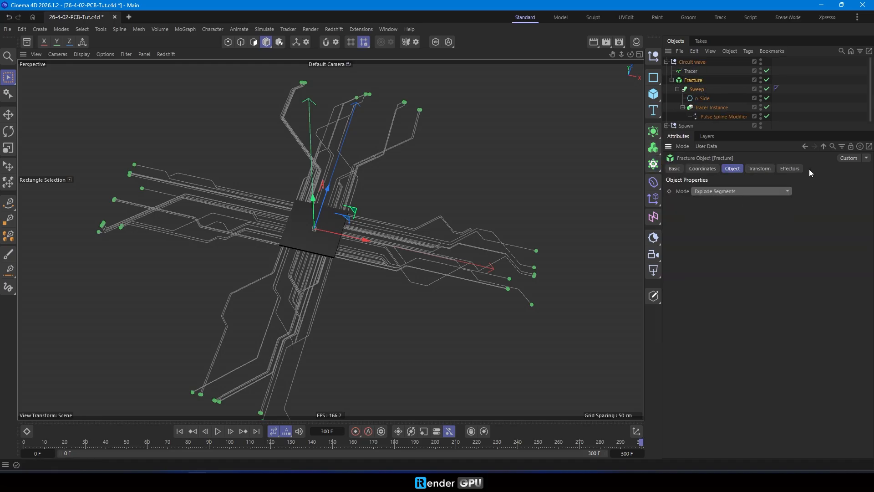
- Add a Plain effector to the Fracture, disable its Position transform and nest it under the Fracture
{"action": "left_click", "coordinate": [789, 169]}
{"action": "left_click", "coordinate": [659, 198]}
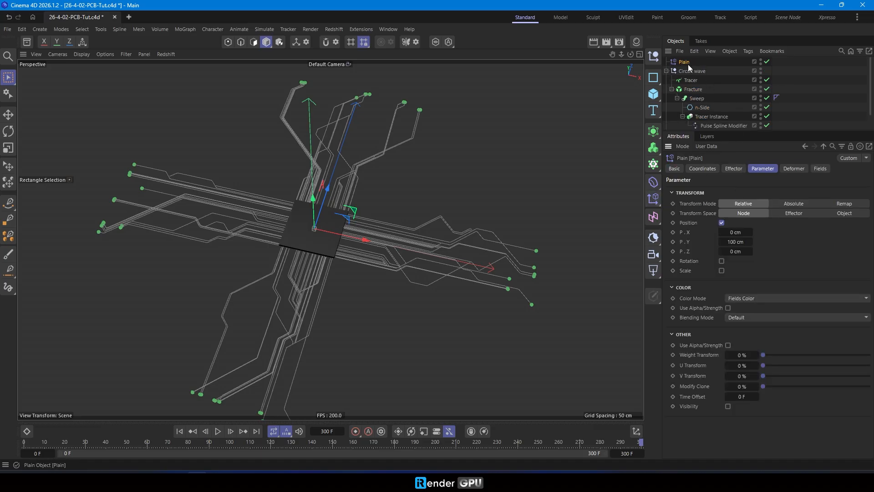
{"action": "left_click", "coordinate": [721, 223]}
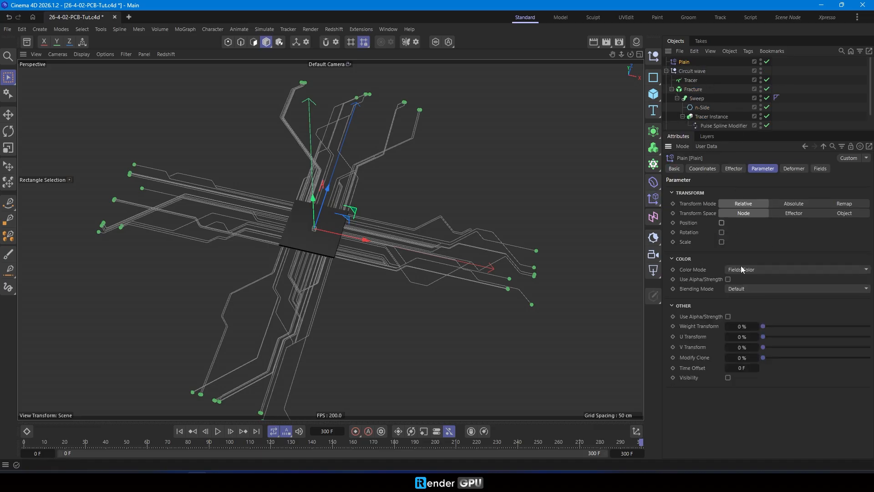
{"action": "left_click", "coordinate": [698, 81]}
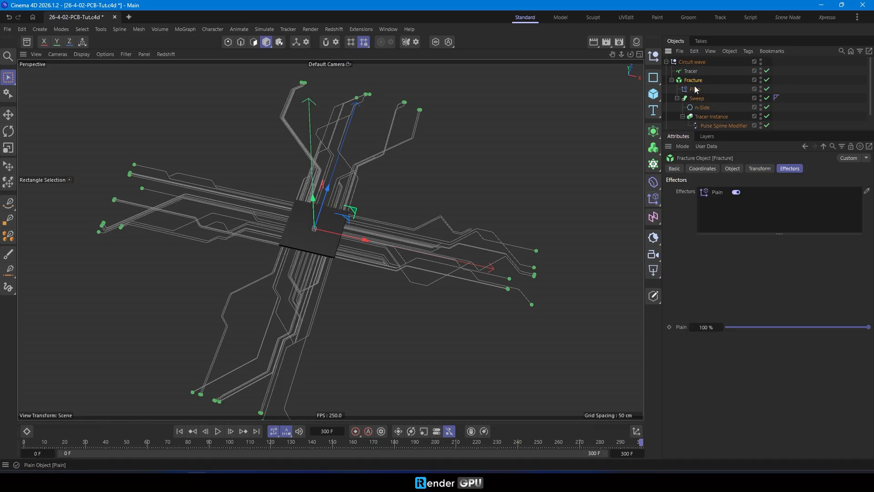
- Add a Random Field to the Plain effector and play the animation from the start to check it
{"action": "left_click", "coordinate": [696, 89]}
{"action": "left_click", "coordinate": [820, 168]}
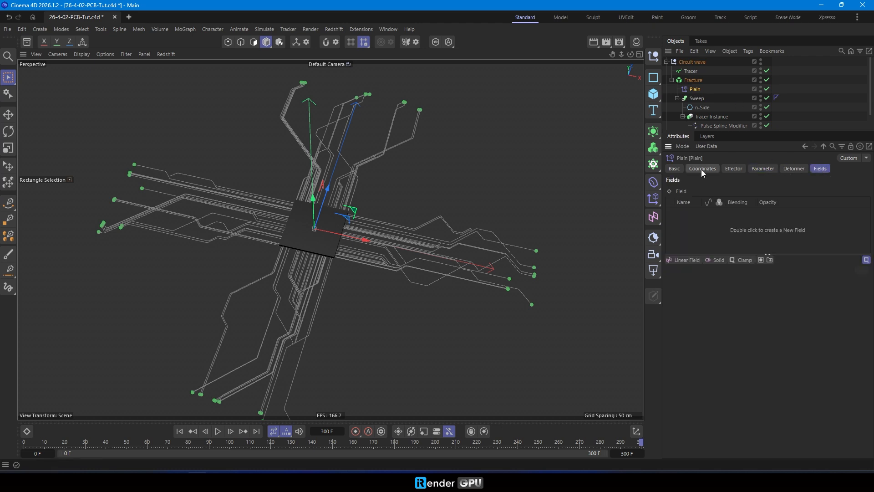
{"action": "left_click", "coordinate": [679, 263]}
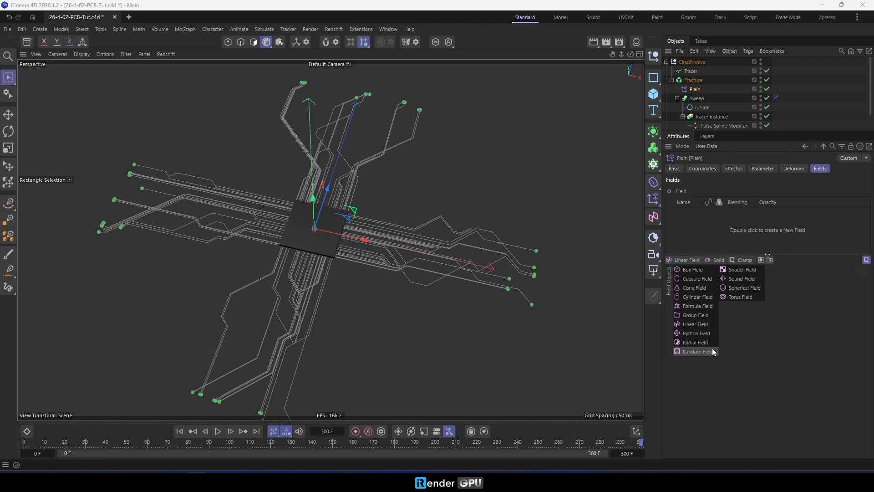
{"action": "left_click", "coordinate": [697, 351]}
{"action": "key", "text": "shift+f"}
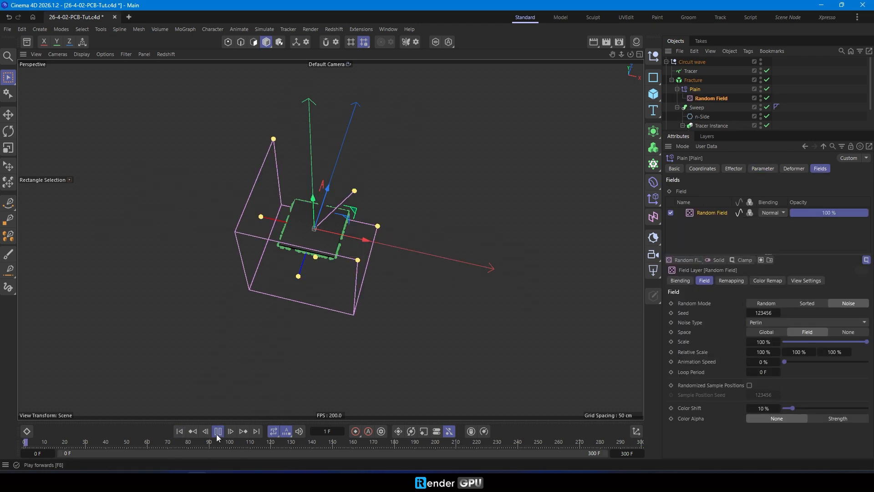
{"action": "left_click", "coordinate": [218, 431]}
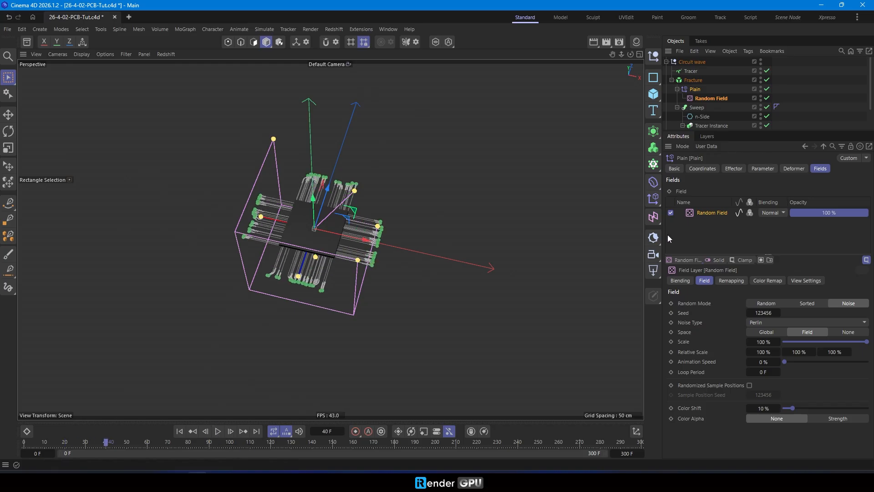
- Enable color for the Random Field layer and set its noise Scale to 300%
{"action": "left_click", "coordinate": [736, 281]}
{"action": "scroll", "coordinate": [744, 441], "scroll_direction": "down", "scroll_amount": 2}
{"action": "left_click", "coordinate": [742, 443]}
{"action": "left_click", "coordinate": [742, 437]}
{"action": "left_click", "coordinate": [706, 248]}
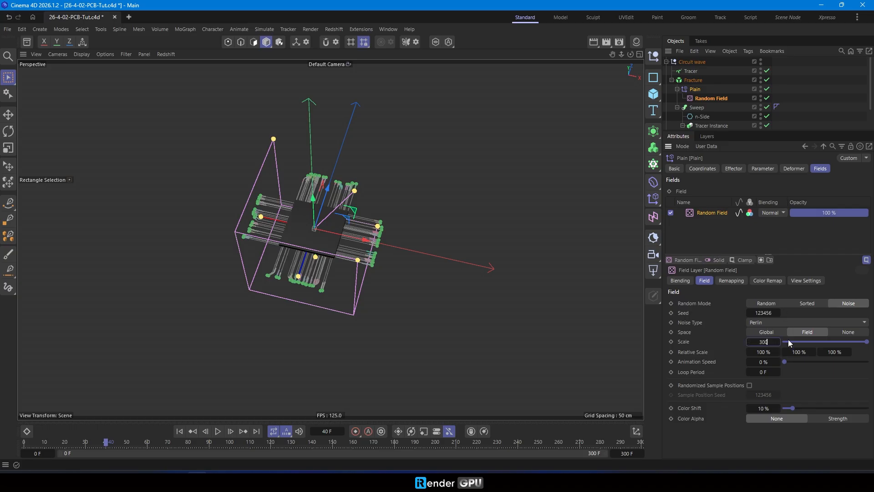
- Set the Random Field's Animation Speed to 100% and its color remap to Gradient, loading the Full Colors preset
{"action": "left_click", "coordinate": [779, 284]}
{"action": "left_click", "coordinate": [747, 302]}
{"action": "left_click", "coordinate": [734, 340]}
{"action": "left_click", "coordinate": [716, 441]}
{"action": "left_click", "coordinate": [798, 248]}
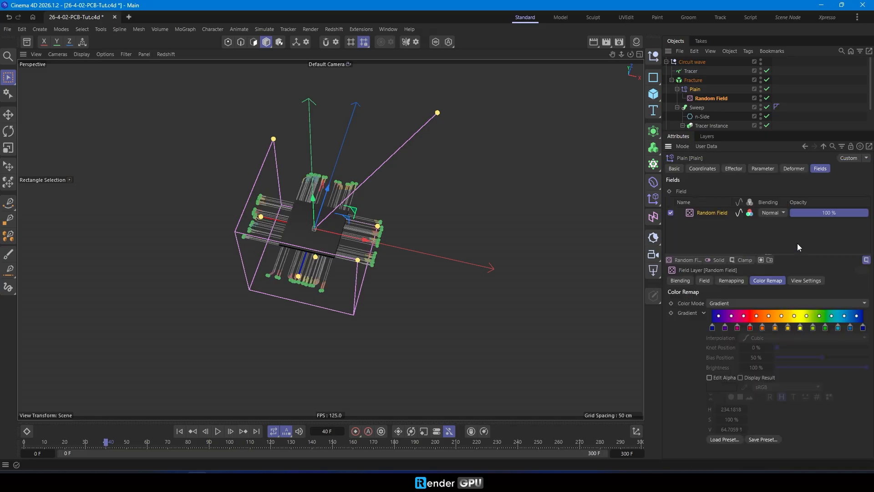
- Play the animation from the start and hide the Random Field in the viewport to inspect the colored pulses
{"action": "left_click", "coordinate": [178, 433]}
{"action": "left_click", "coordinate": [766, 98]}
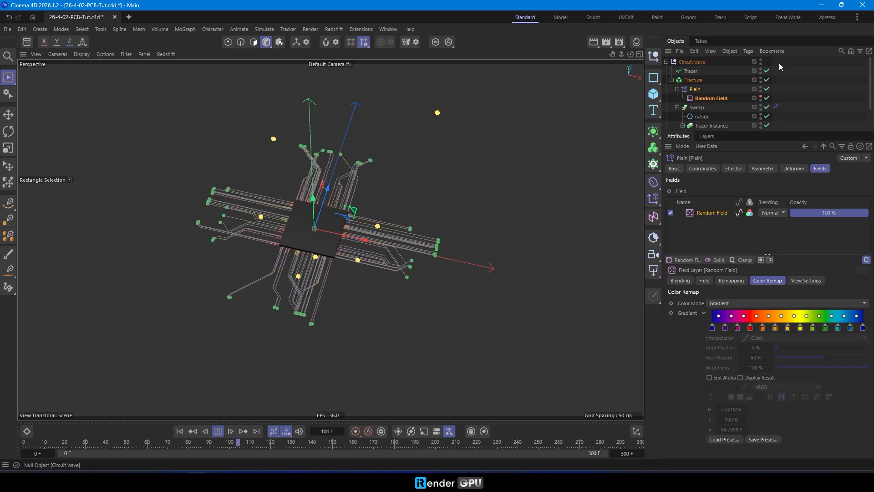
{"action": "mouse_move", "coordinate": [304, 243]}
{"action": "left_mouse_down", "text": "alt"}
{"action": "mouse_move", "coordinate": [309, 252]}
{"action": "mouse_move", "coordinate": [338, 248]}
{"action": "mouse_move", "coordinate": [419, 217]}
{"action": "mouse_move", "coordinate": [460, 236]}
{"action": "left_mouse_up", "text": "alt"}
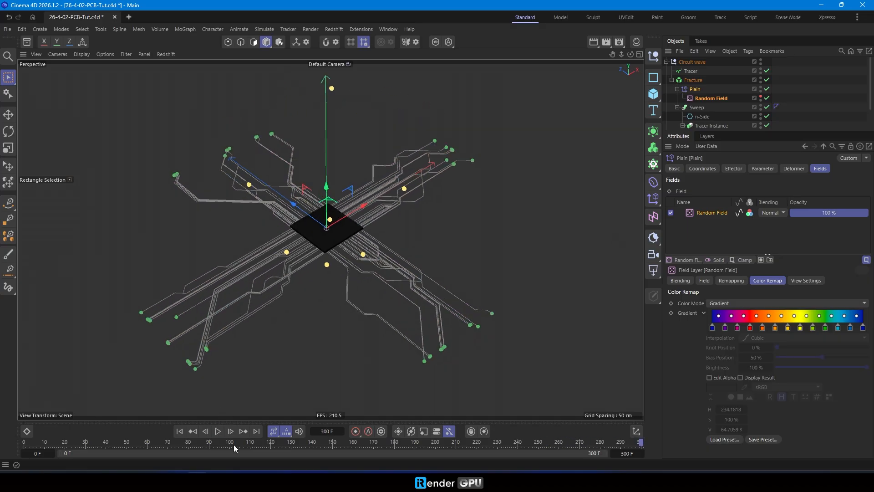
- Enable looped playback and hide the axes in the viewport for a clearer look at the circuit
{"action": "left_click", "coordinate": [273, 432]}
{"action": "left_click_drag", "start_coordinate": [337, 304], "coordinate": [436, 238], "text": "alt"}
{"action": "left_click", "coordinate": [126, 54]}
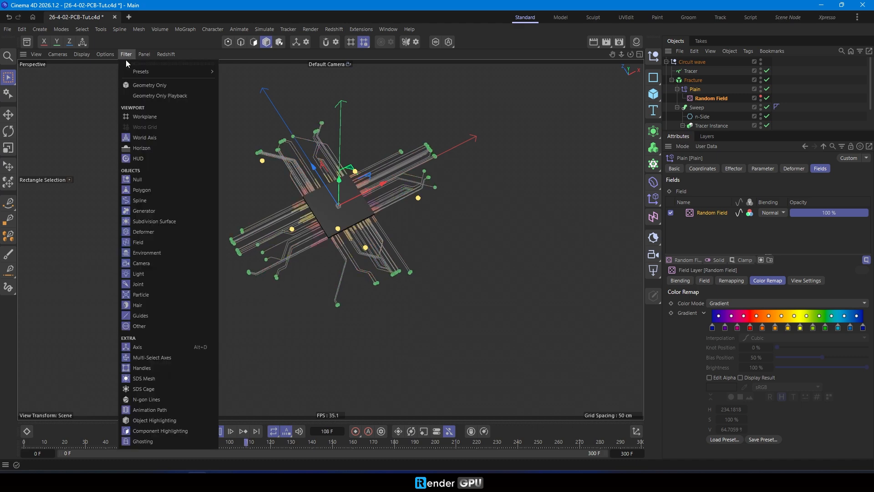
{"action": "left_click", "coordinate": [141, 138]}
{"action": "left_click_drag", "start_coordinate": [477, 282], "coordinate": [466, 193], "text": "alt"}
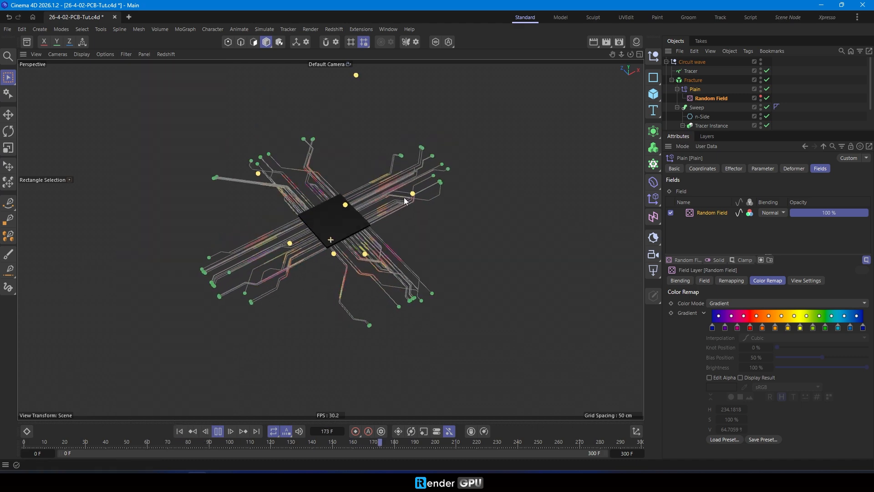
- Try the Supersonic preset on the Random Field's color gradient, and replace it with Rainbow 2
{"action": "left_click", "coordinate": [724, 439]}
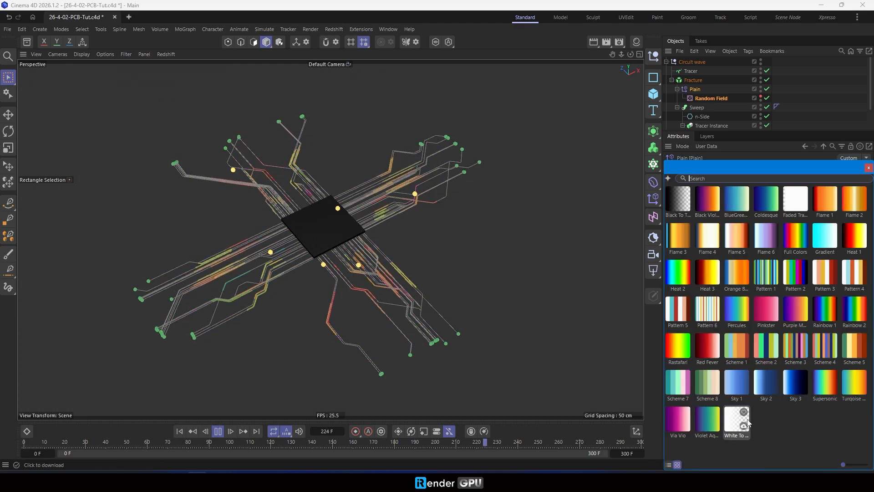
{"action": "left_click", "coordinate": [819, 394]}
{"action": "left_click", "coordinate": [724, 439]}
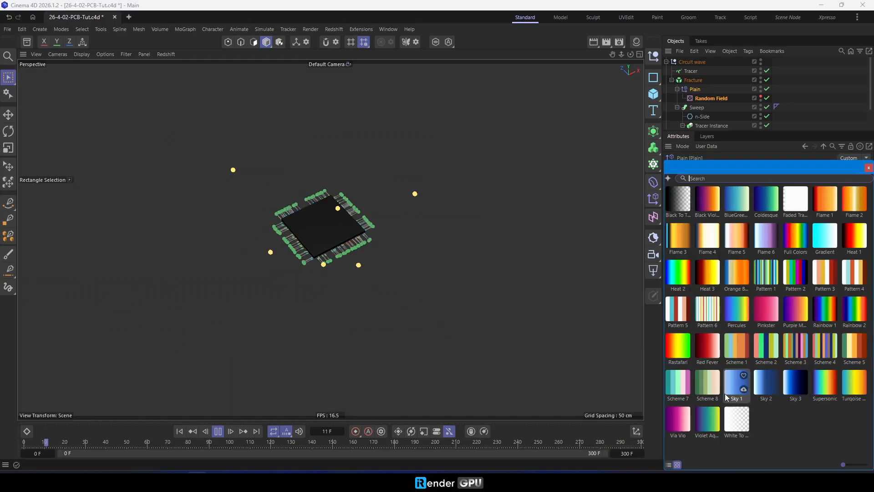
{"action": "left_click", "coordinate": [864, 325]}
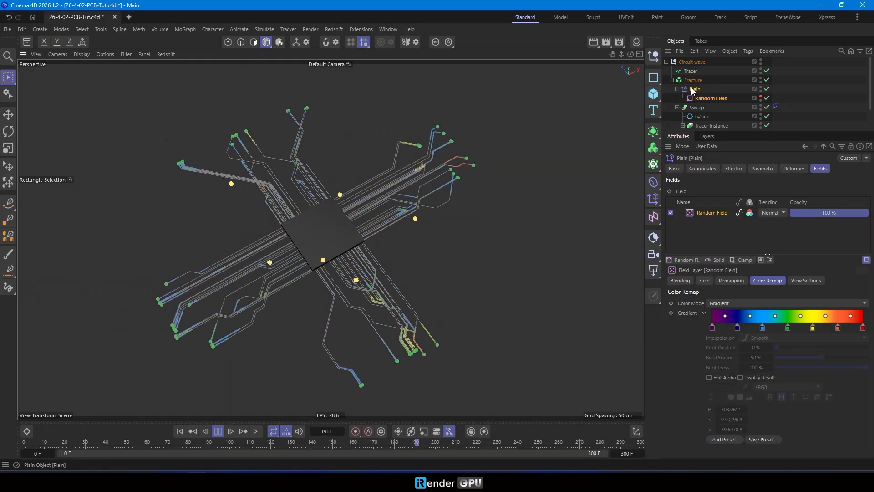
- Set the Random Field's Noise Type to Dents
{"action": "left_click", "coordinate": [720, 98]}
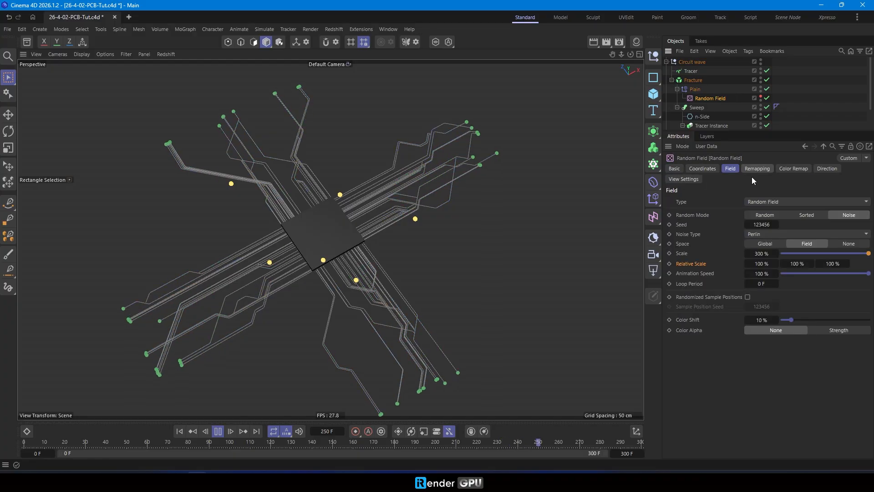
{"action": "left_click", "coordinate": [765, 234]}
{"action": "left_click", "coordinate": [785, 202]}
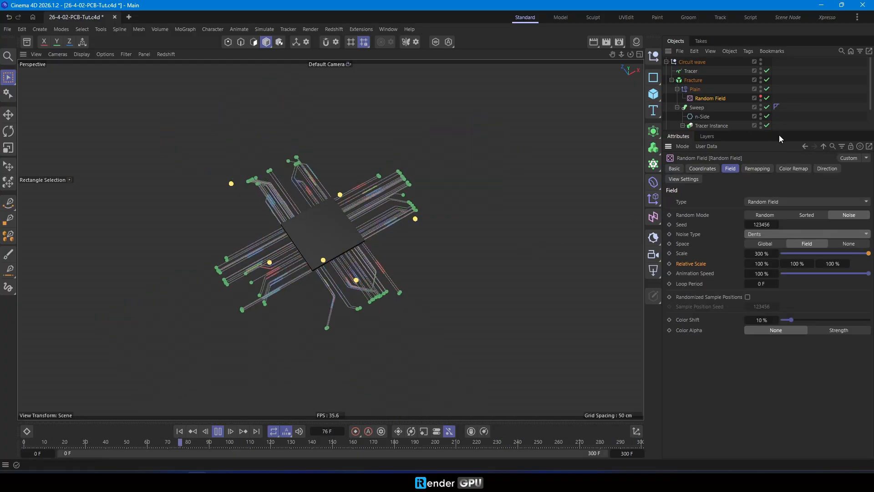
- Unfold the Particles hierarchy and try the Cranal noise type on the Seed random field inside Circuit network
{"action": "left_click_drag", "start_coordinate": [781, 131], "coordinate": [808, 250]}
{"action": "left_click", "coordinate": [669, 154]}
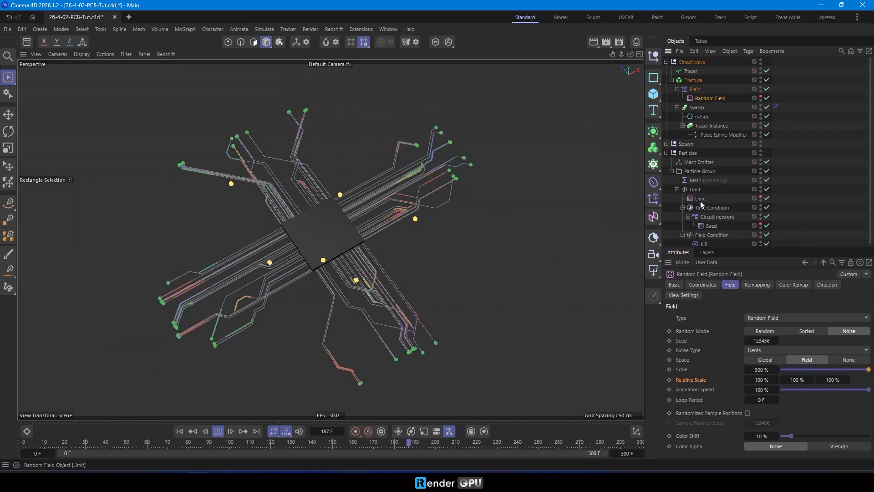
{"action": "left_click", "coordinate": [666, 62]}
{"action": "left_click_drag", "start_coordinate": [774, 246], "coordinate": [771, 180]}
{"action": "left_click", "coordinate": [710, 153]}
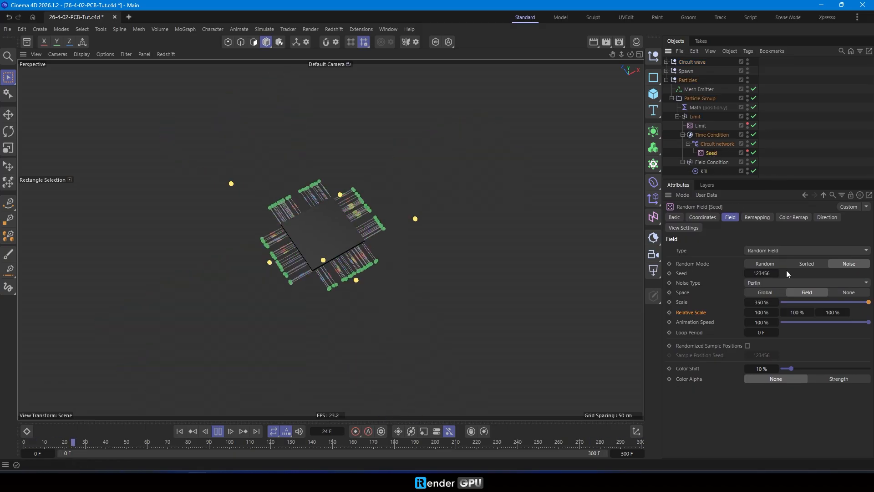
{"action": "left_click", "coordinate": [781, 281]}
{"action": "left_click", "coordinate": [779, 198]}
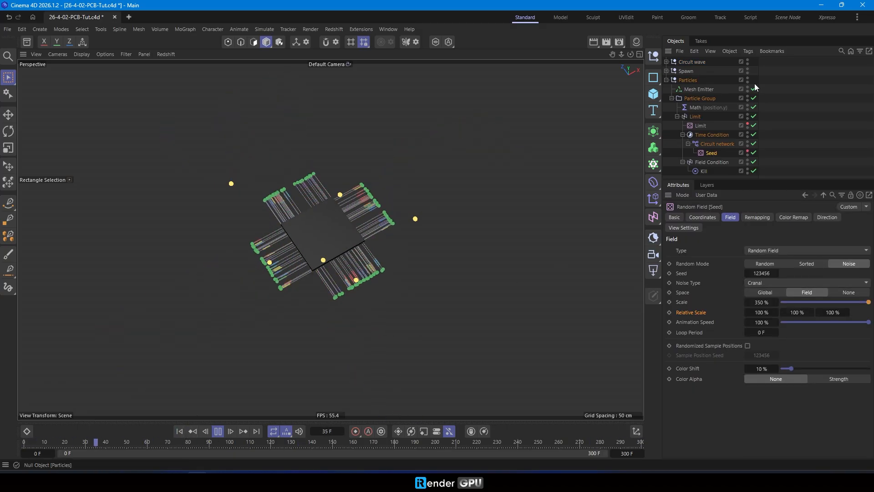
- Look at the Tracer in the Circuit wave null, and try the Naki noise type on the Seed field
{"action": "left_click", "coordinate": [667, 61]}
{"action": "left_click", "coordinate": [691, 71]}
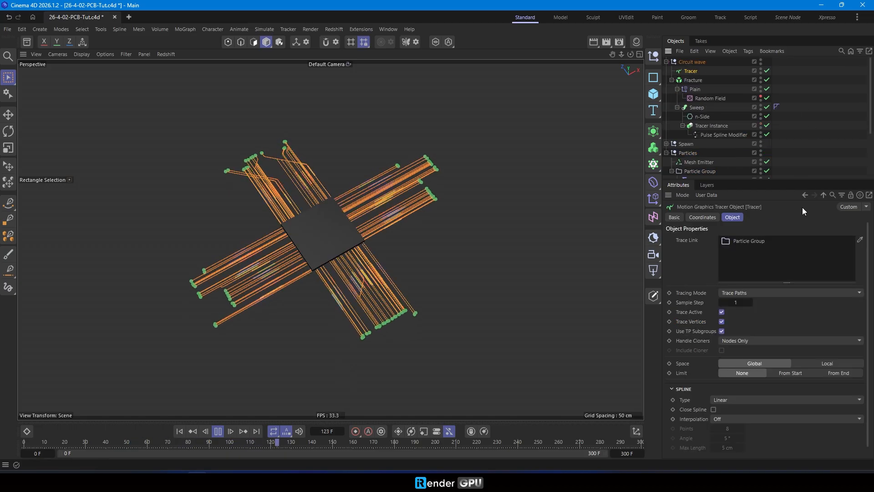
{"action": "left_click_drag", "start_coordinate": [802, 182], "coordinate": [774, 247]}
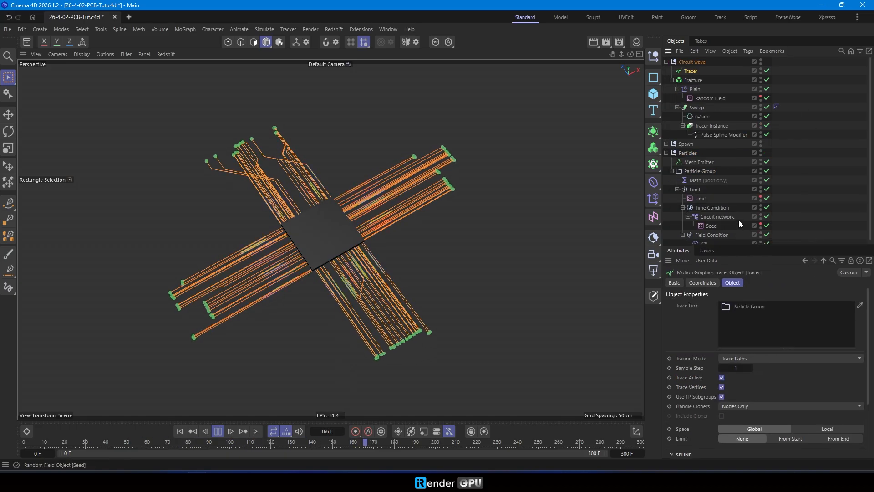
{"action": "left_click", "coordinate": [709, 226]}
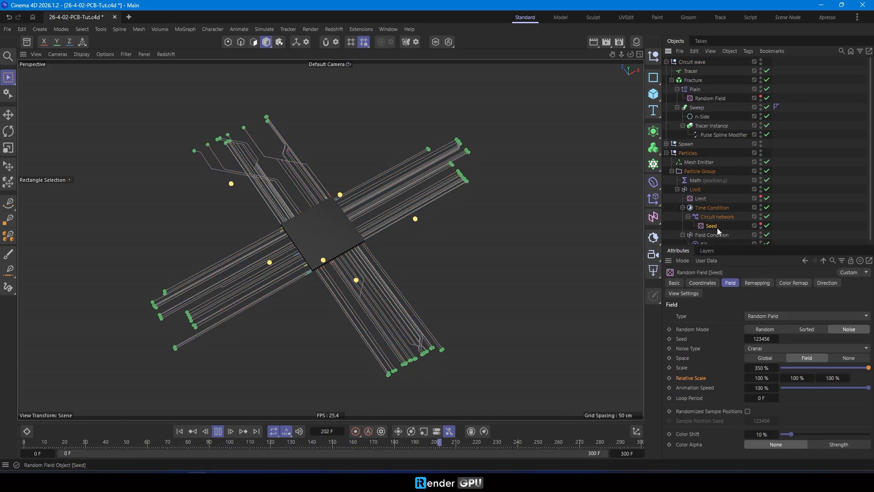
{"action": "left_click", "coordinate": [769, 348]}
{"action": "left_click", "coordinate": [784, 164]}
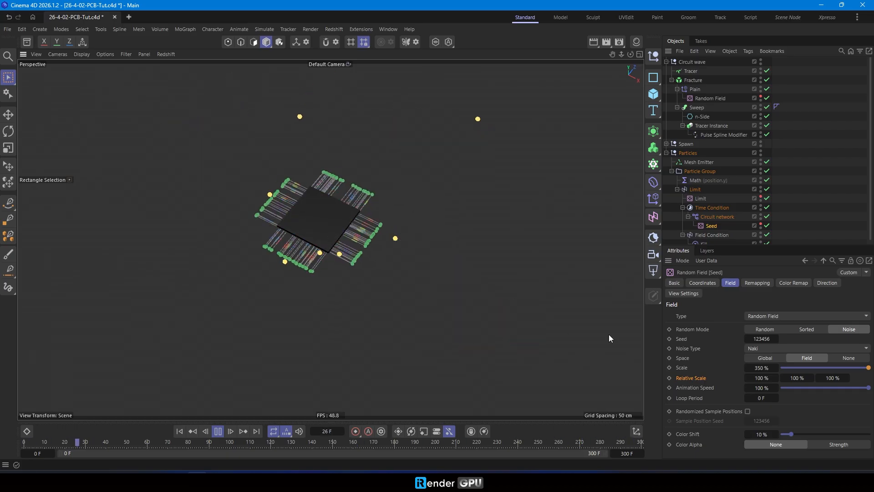
- Try Voronoi 3 as the Seed field's Noise Type, replace it with Turbulence, and select the Tracer
{"action": "left_click", "coordinate": [767, 349]}
{"action": "left_click", "coordinate": [771, 318]}
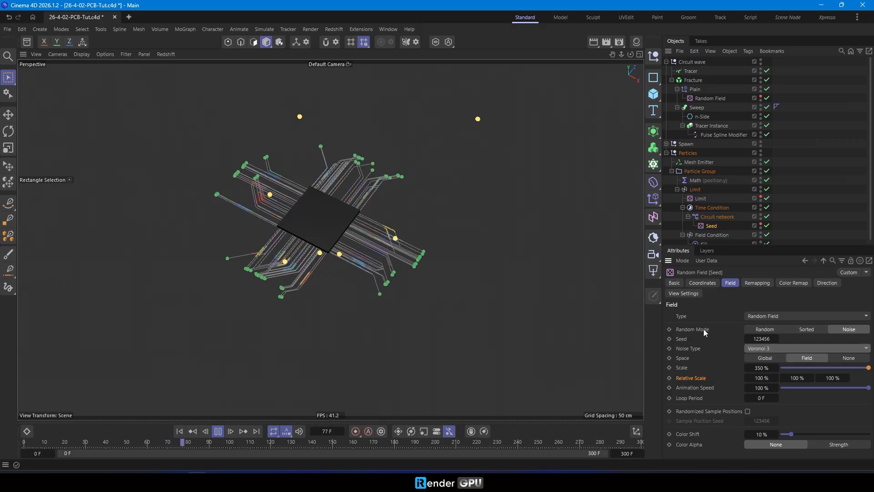
{"action": "left_click", "coordinate": [774, 347]}
{"action": "left_click", "coordinate": [785, 242]}
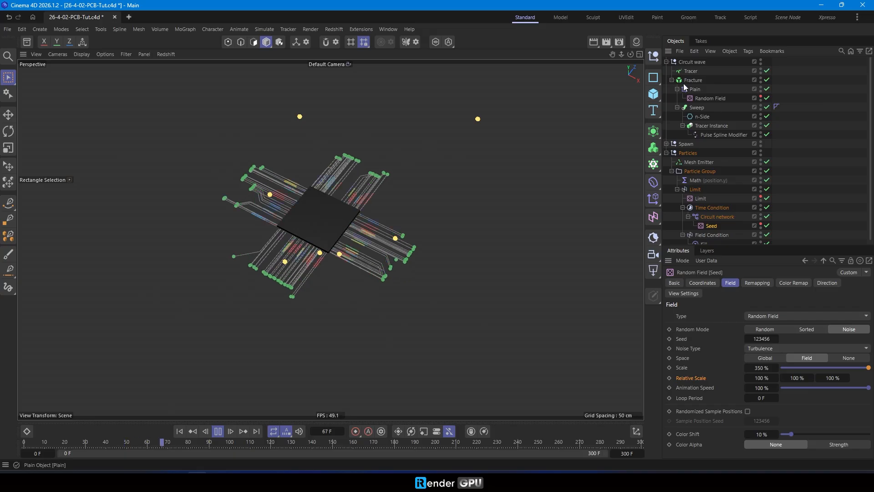
{"action": "left_click", "coordinate": [691, 71]}
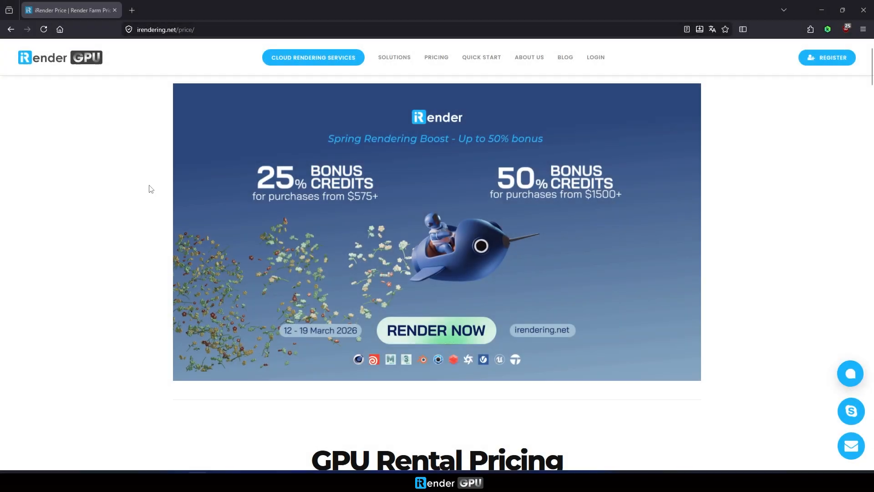
- Examine the GPU server plans, hourly prices, bonus offers and volume discounts on the iRender pricing page in the web browser
{"action": "scroll", "coordinate": [137, 185], "scroll_direction": "down", "scroll_amount": 1}
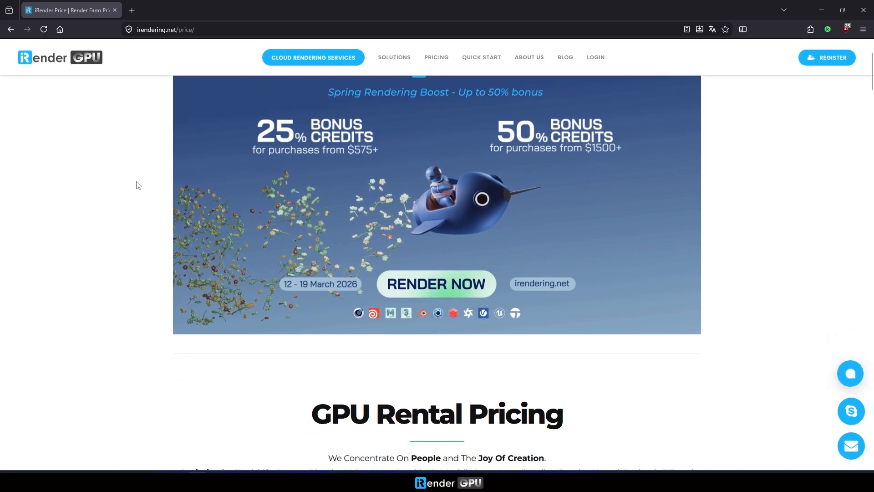
{"action": "scroll", "coordinate": [138, 184], "scroll_direction": "down", "scroll_amount": 6}
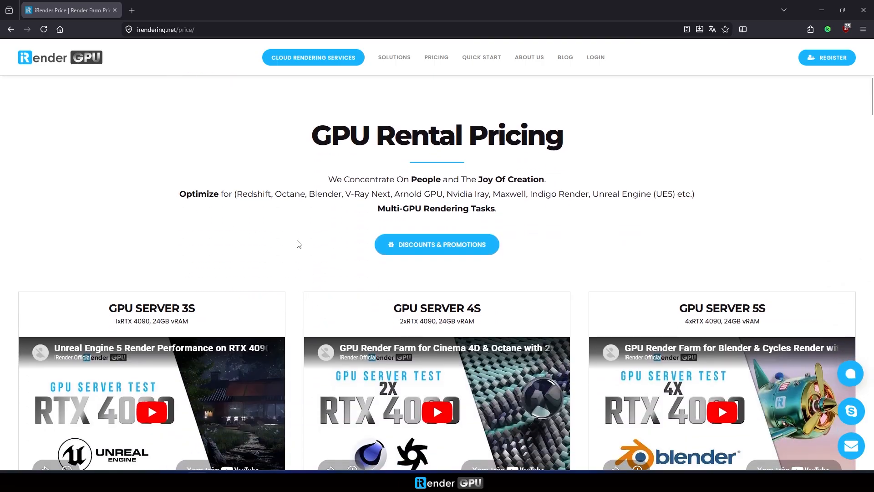
{"action": "scroll", "coordinate": [299, 244], "scroll_direction": "down", "scroll_amount": 2}
{"action": "scroll", "coordinate": [296, 245], "scroll_direction": "down", "scroll_amount": 8}
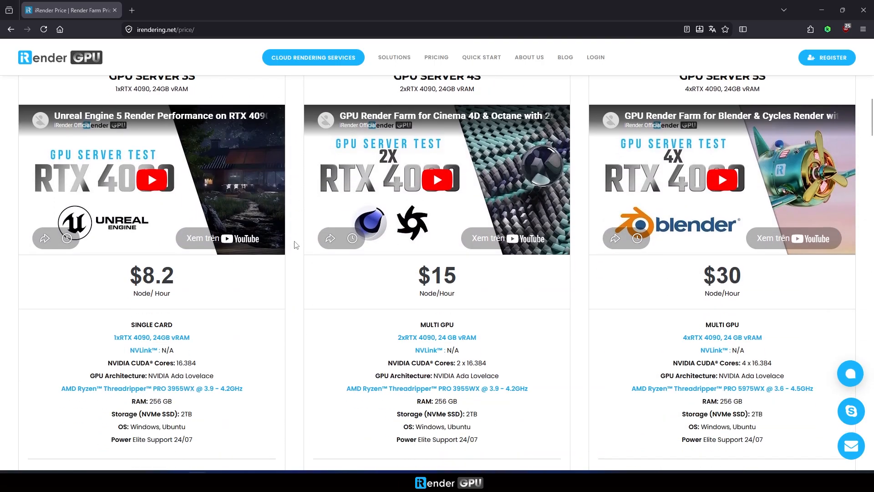
{"action": "scroll", "coordinate": [296, 245], "scroll_direction": "down", "scroll_amount": 3}
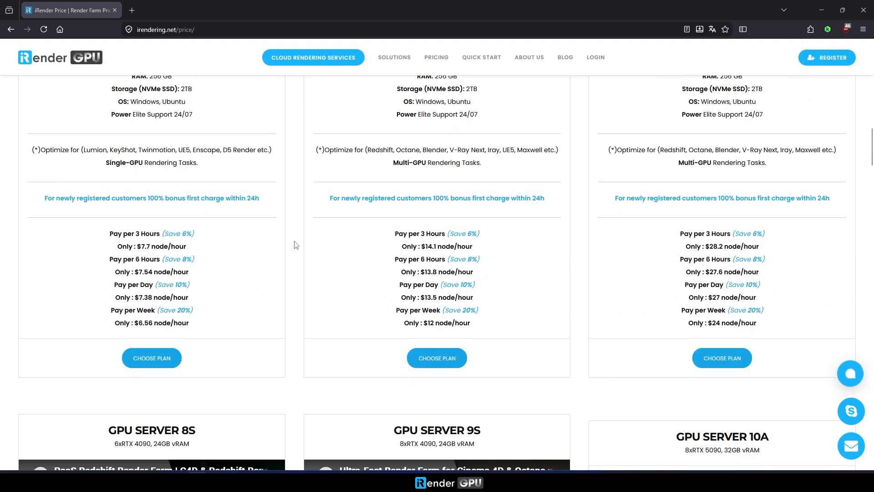
{"action": "scroll", "coordinate": [296, 245], "scroll_direction": "down", "scroll_amount": 9}
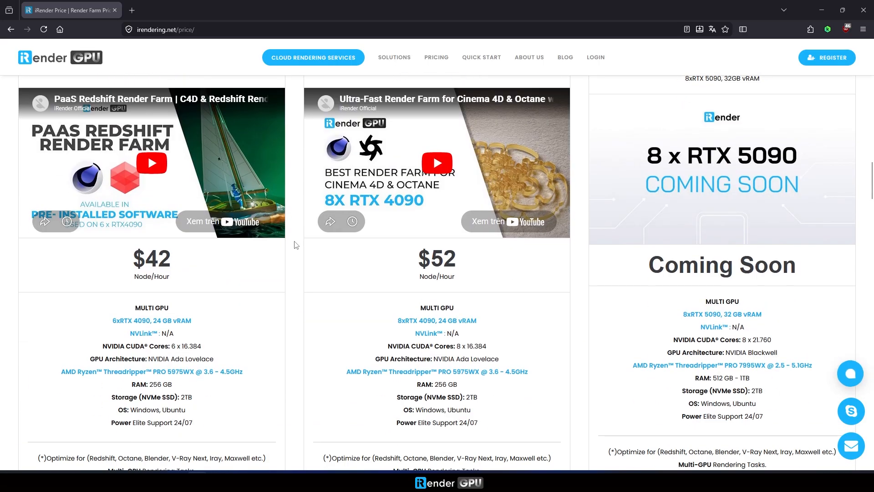
{"action": "scroll", "coordinate": [296, 245], "scroll_direction": "down", "scroll_amount": 7}
{"action": "scroll", "coordinate": [296, 245], "scroll_direction": "down", "scroll_amount": 1}
{"action": "scroll", "coordinate": [296, 245], "scroll_direction": "down", "scroll_amount": 9}
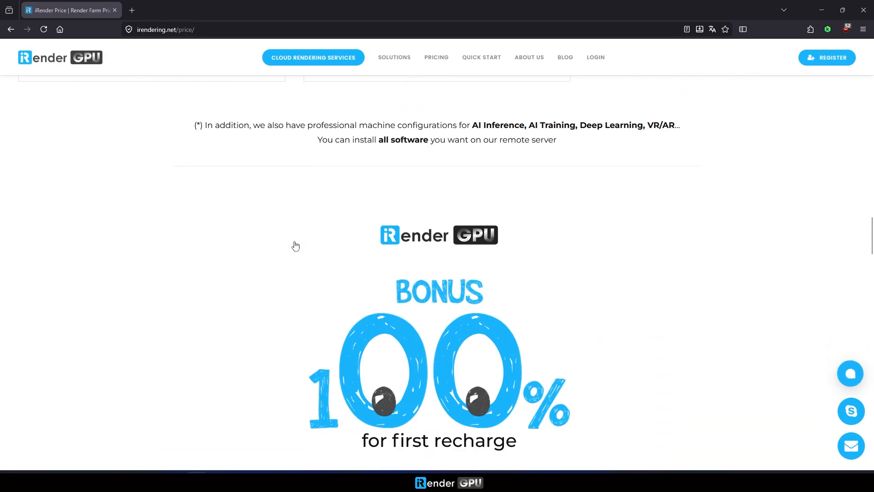
{"action": "scroll", "coordinate": [288, 244], "scroll_direction": "down", "scroll_amount": 7}
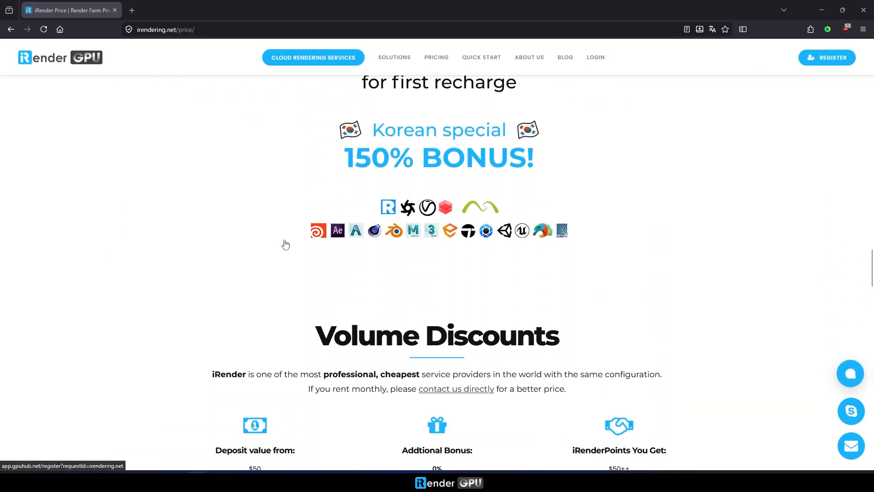
{"action": "scroll", "coordinate": [177, 241], "scroll_direction": "down", "scroll_amount": 4}
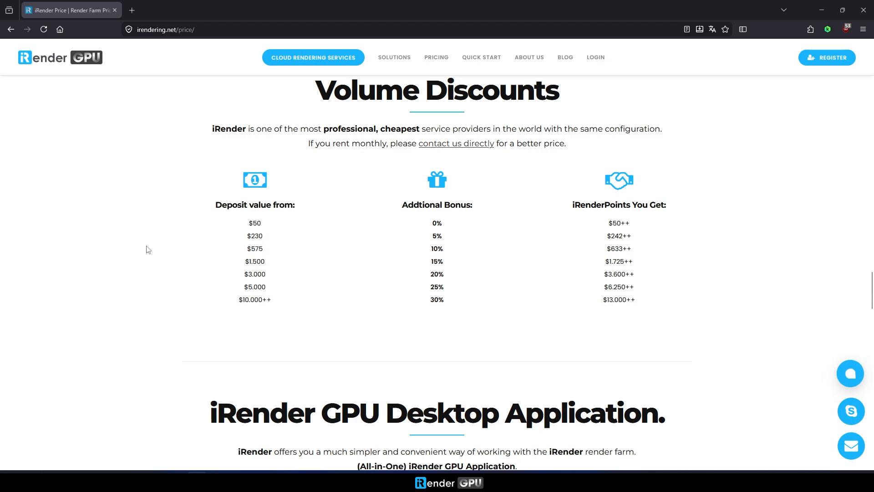